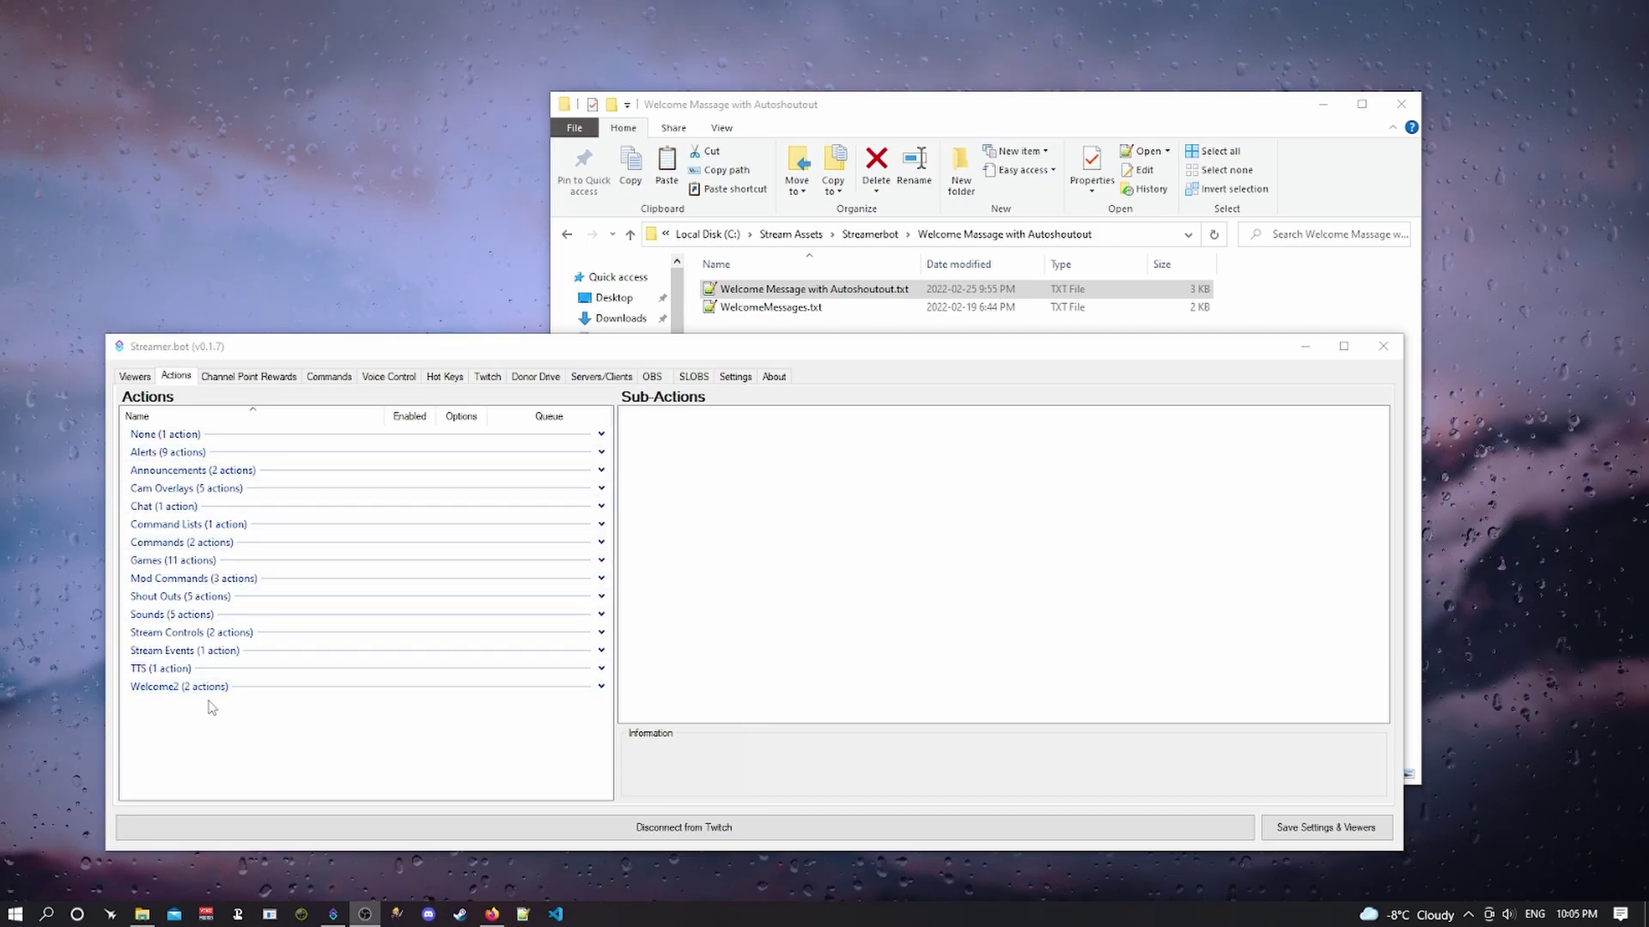
# - Import the actions from Welcome Message with Autoshoutout.txt into the Alerts (Copy 2) queue
pyautogui.rightClick(382, 743)
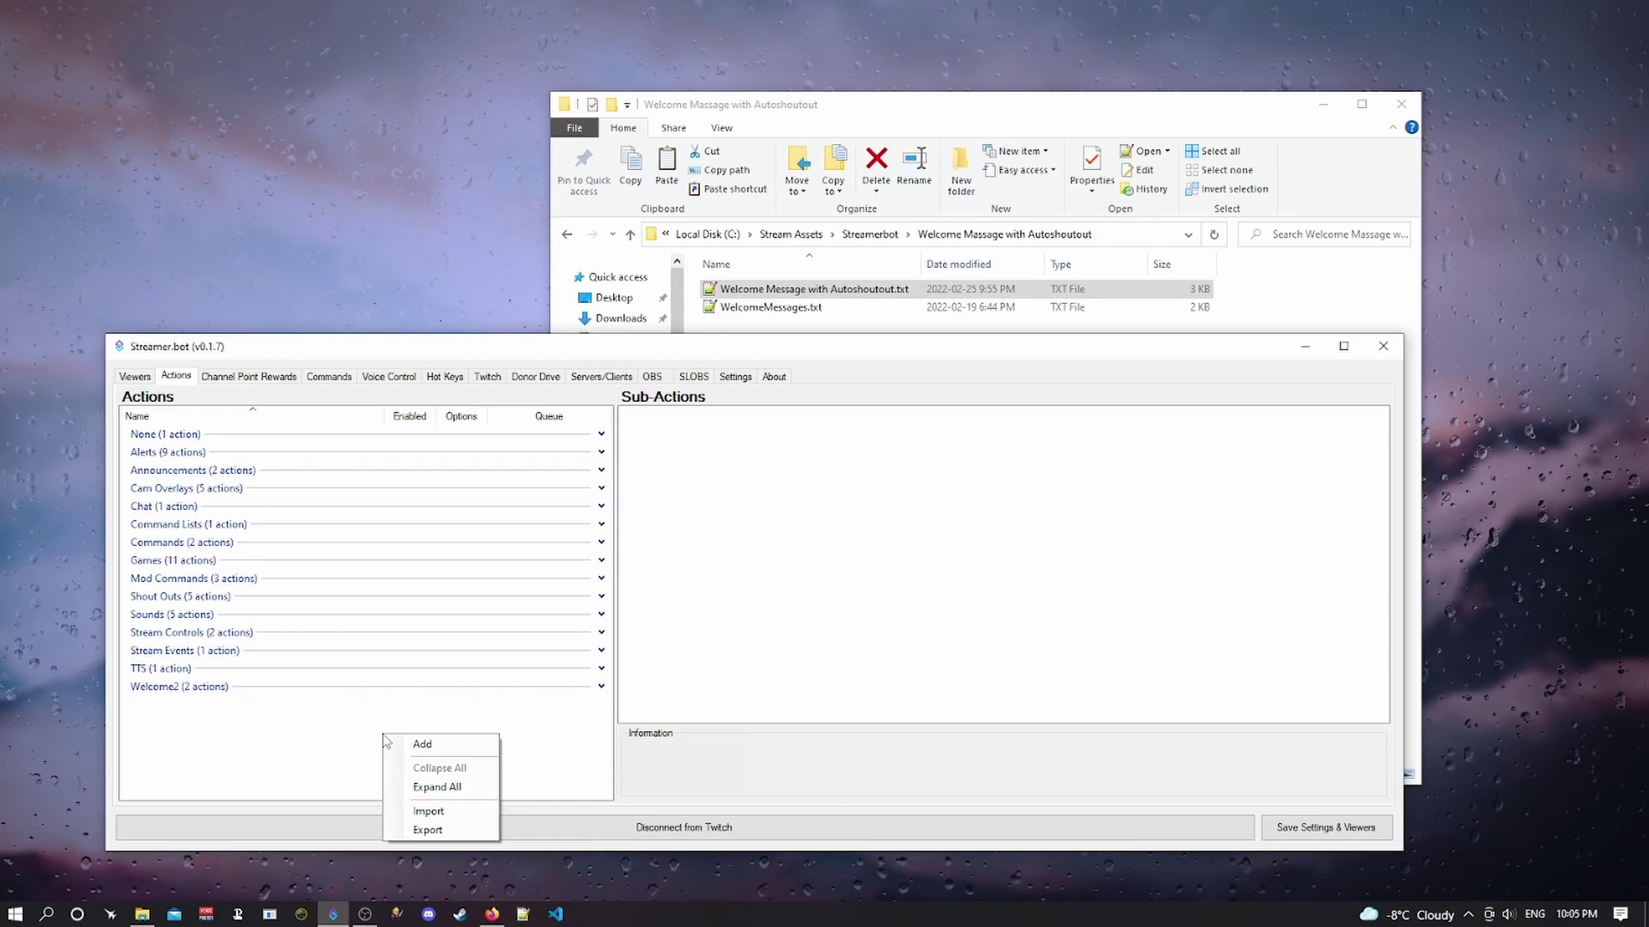
pyautogui.click(459, 816)
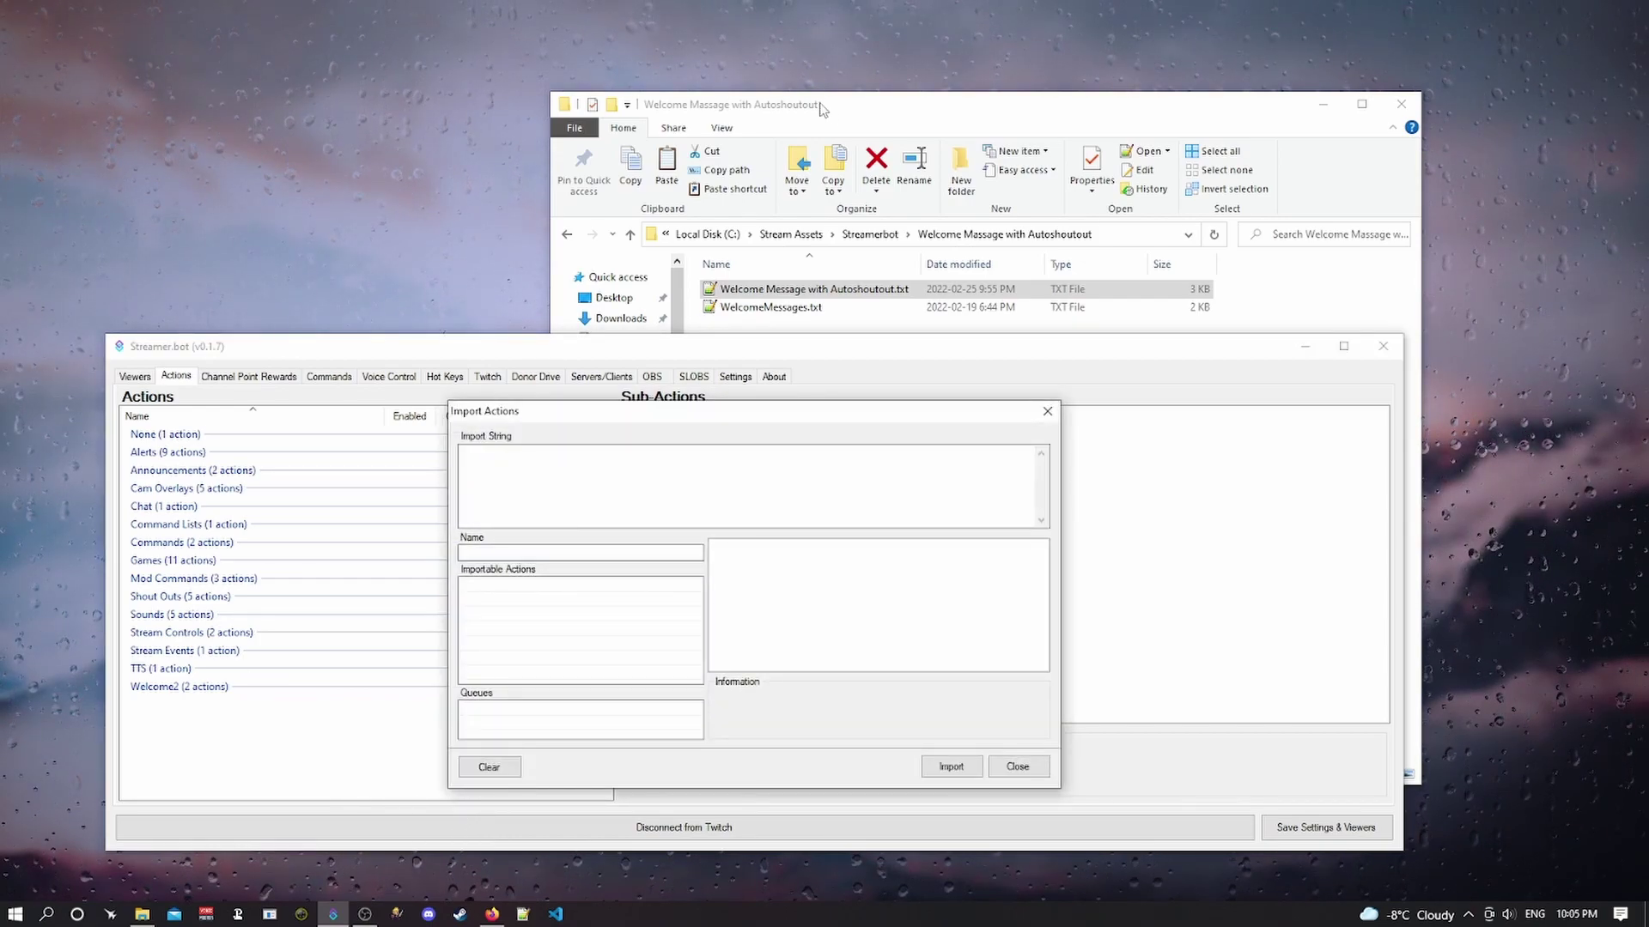
pyautogui.click(868, 117)
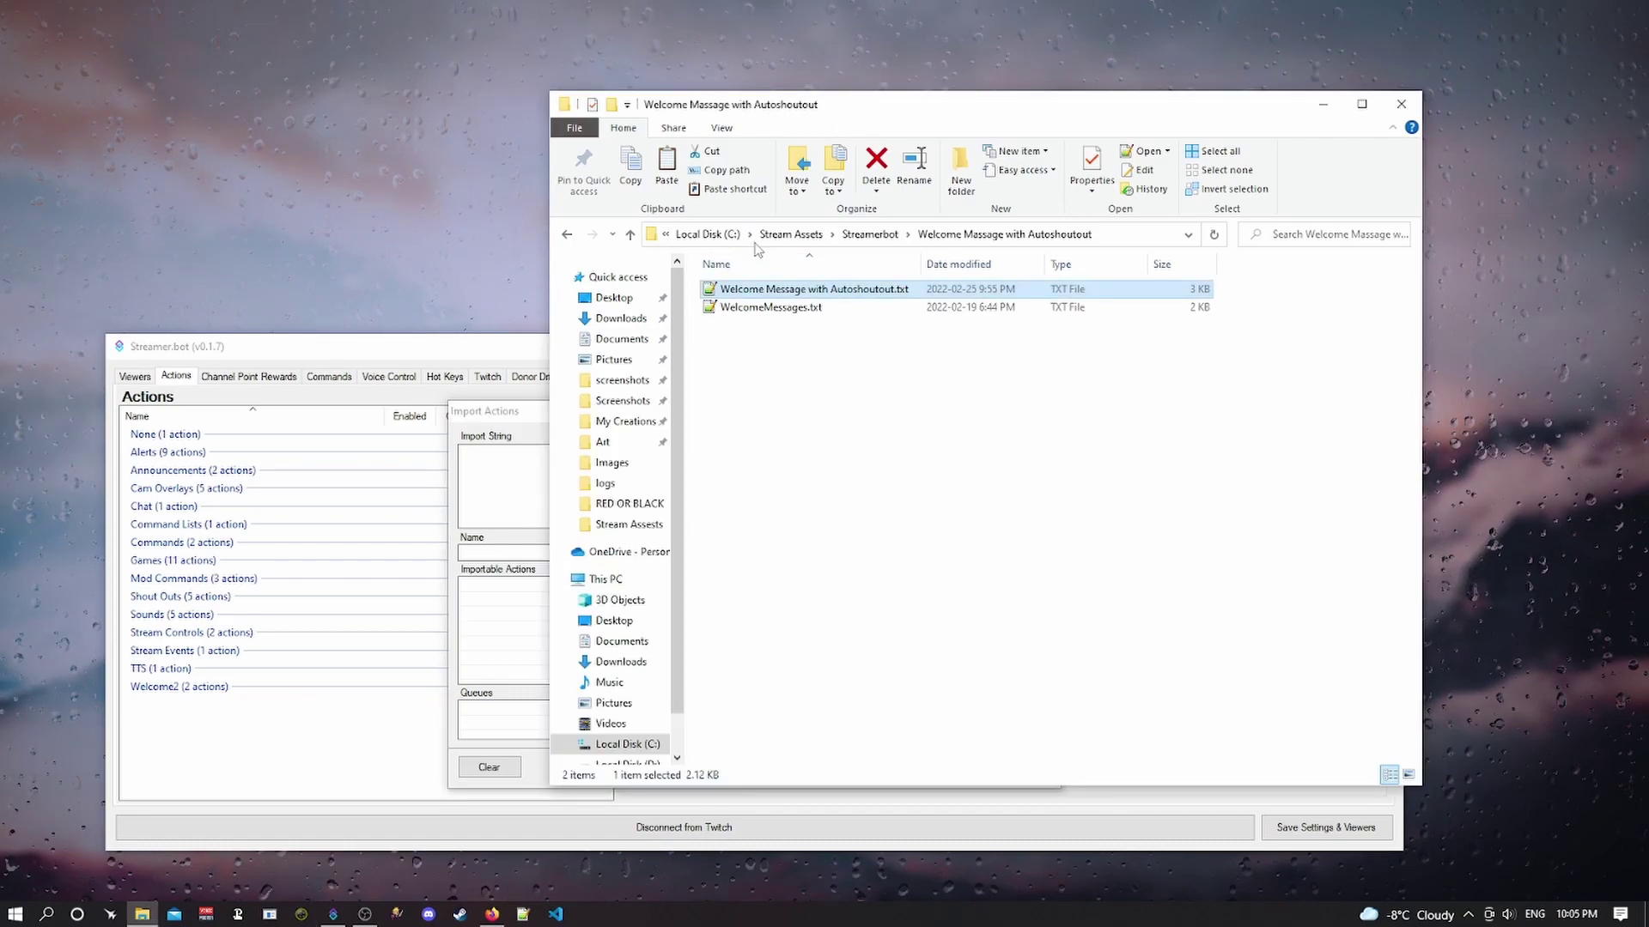
pyautogui.moveTo(814, 289)
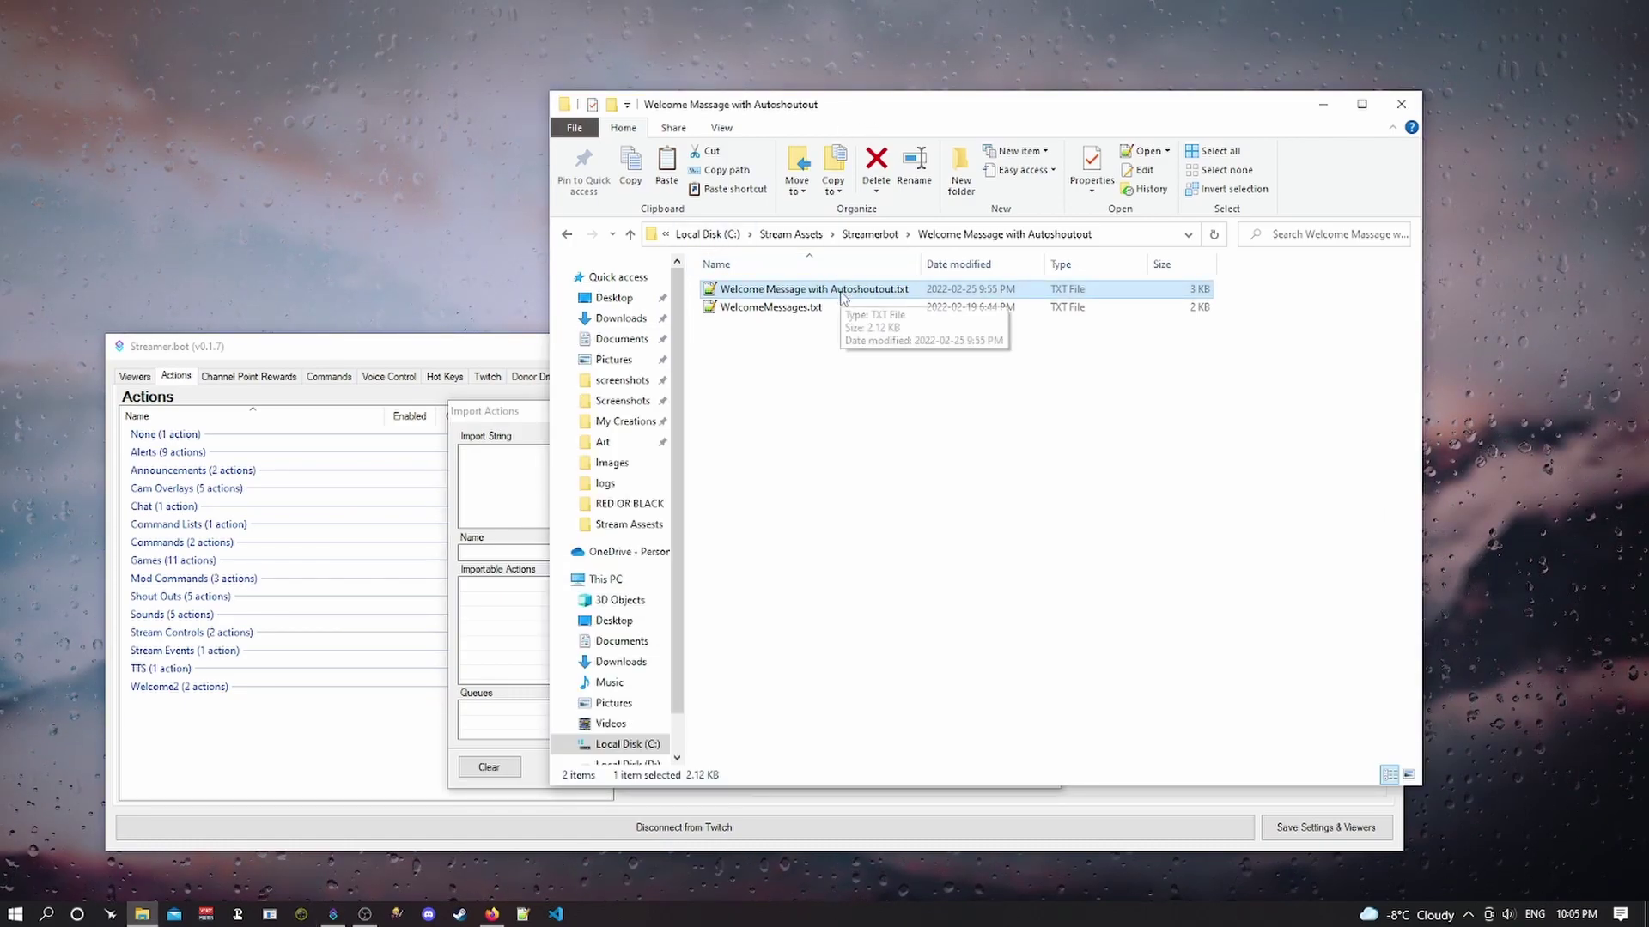
pyautogui.moveTo(844, 299); pyautogui.dragTo(483, 449)
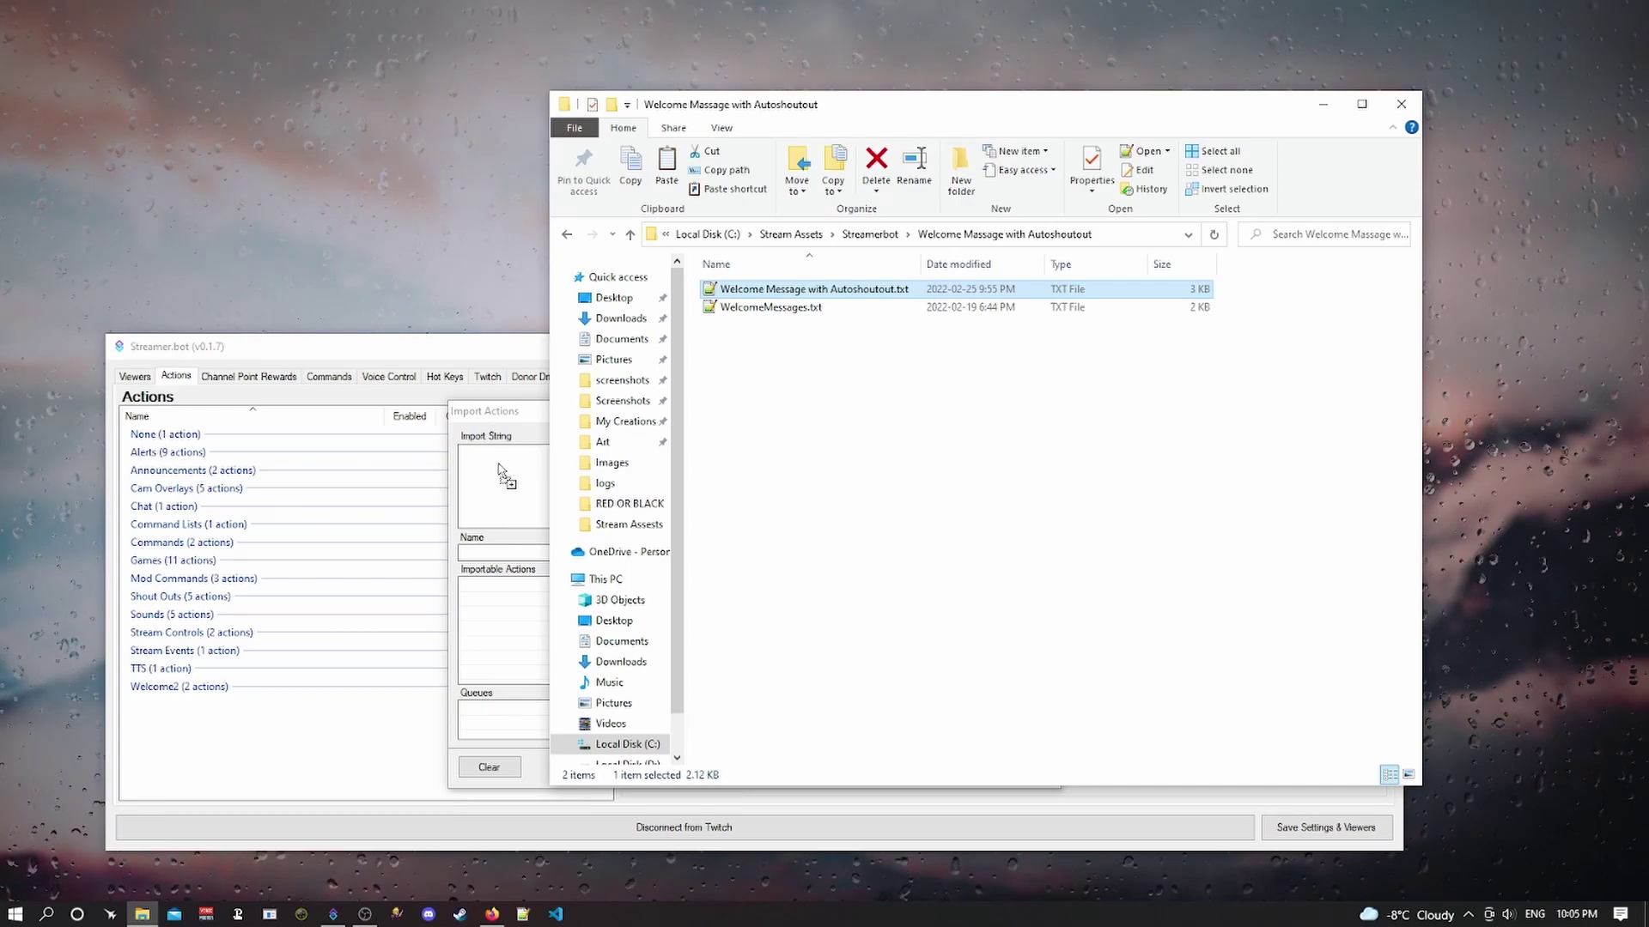
pyautogui.moveTo(490, 436); pyautogui.dragTo(496, 462)
pyautogui.click(523, 658)
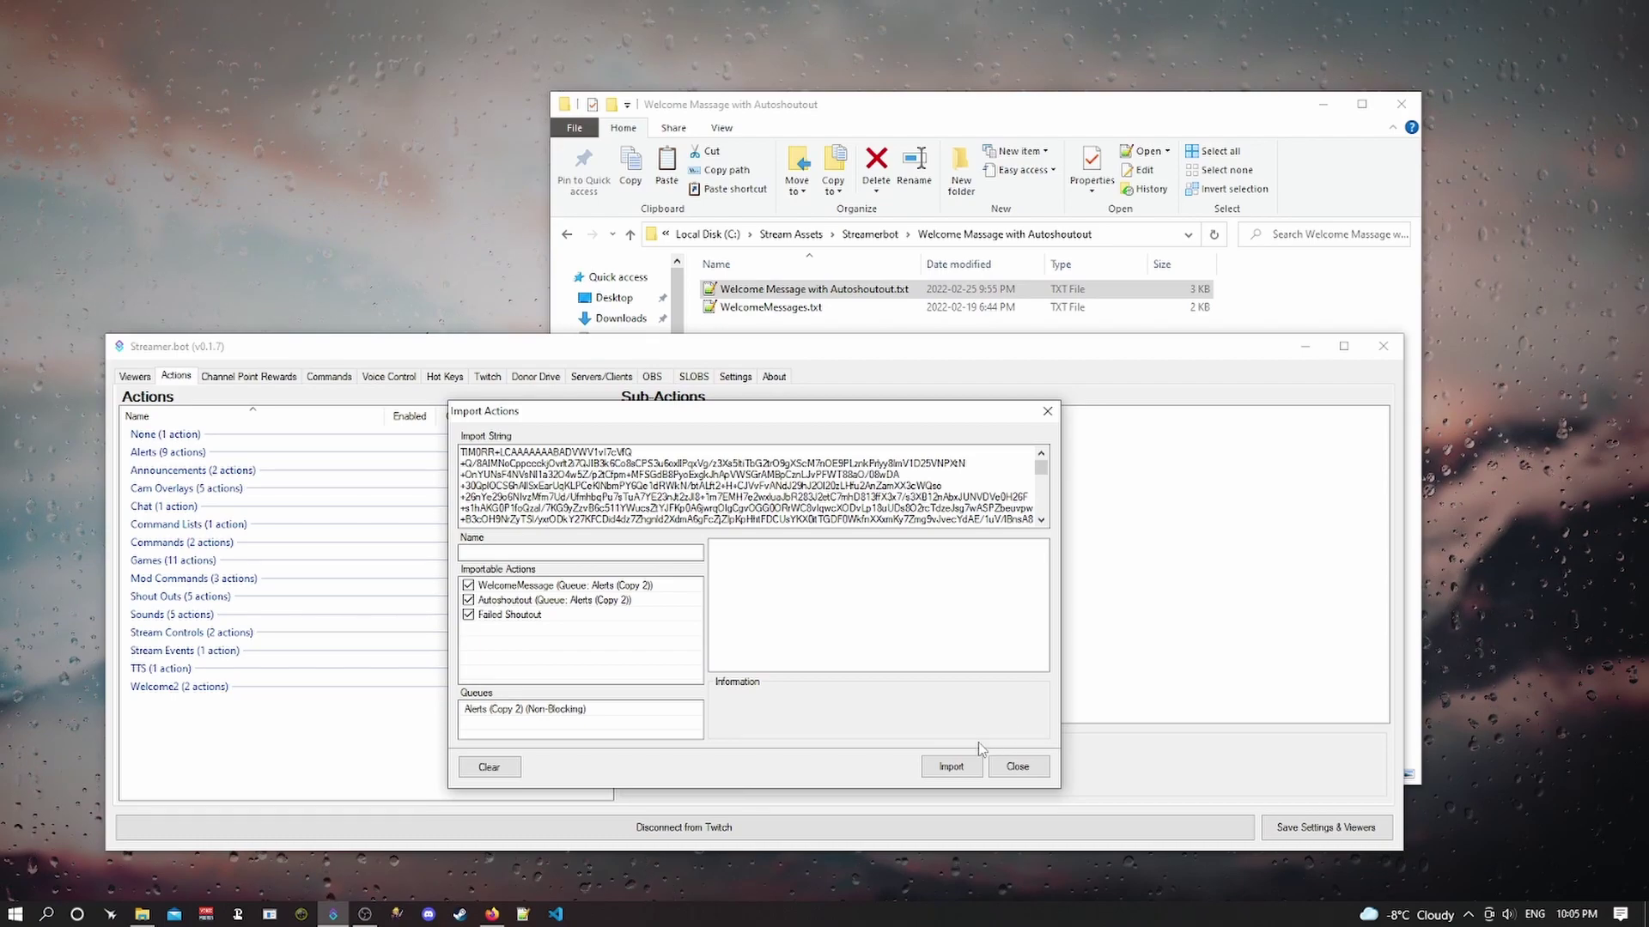
pyautogui.click(549, 716)
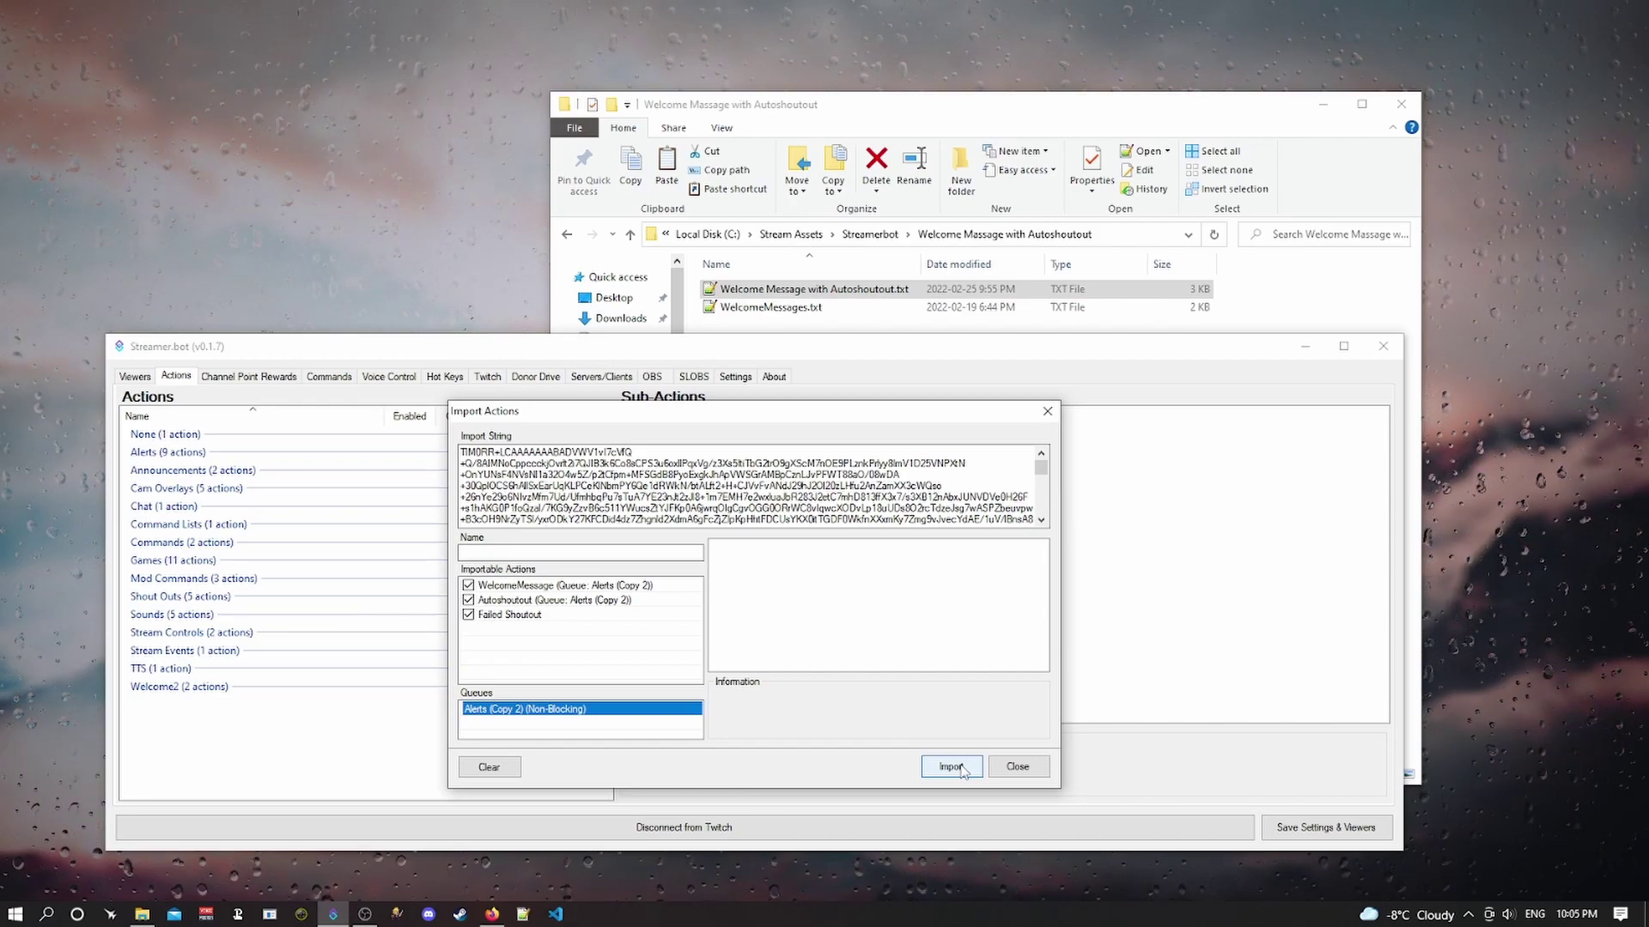
pyautogui.click(951, 767)
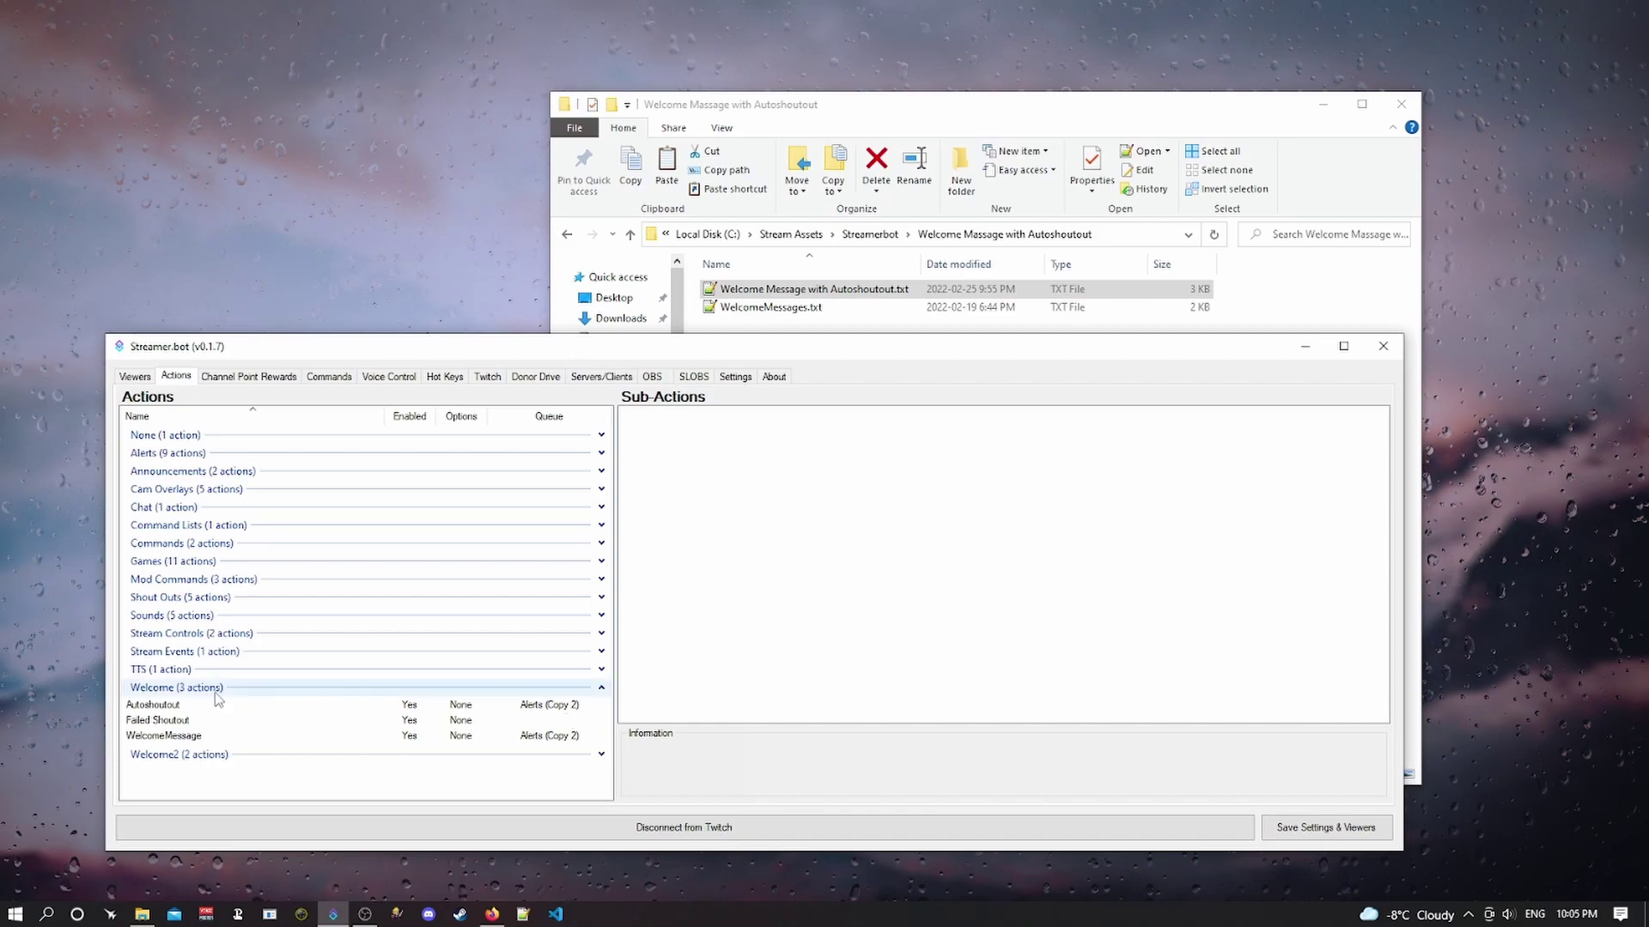
# - In WelcomeMessage, change the user-equals YOURNAME value to itsjusty0gurt
pyautogui.click(177, 740)
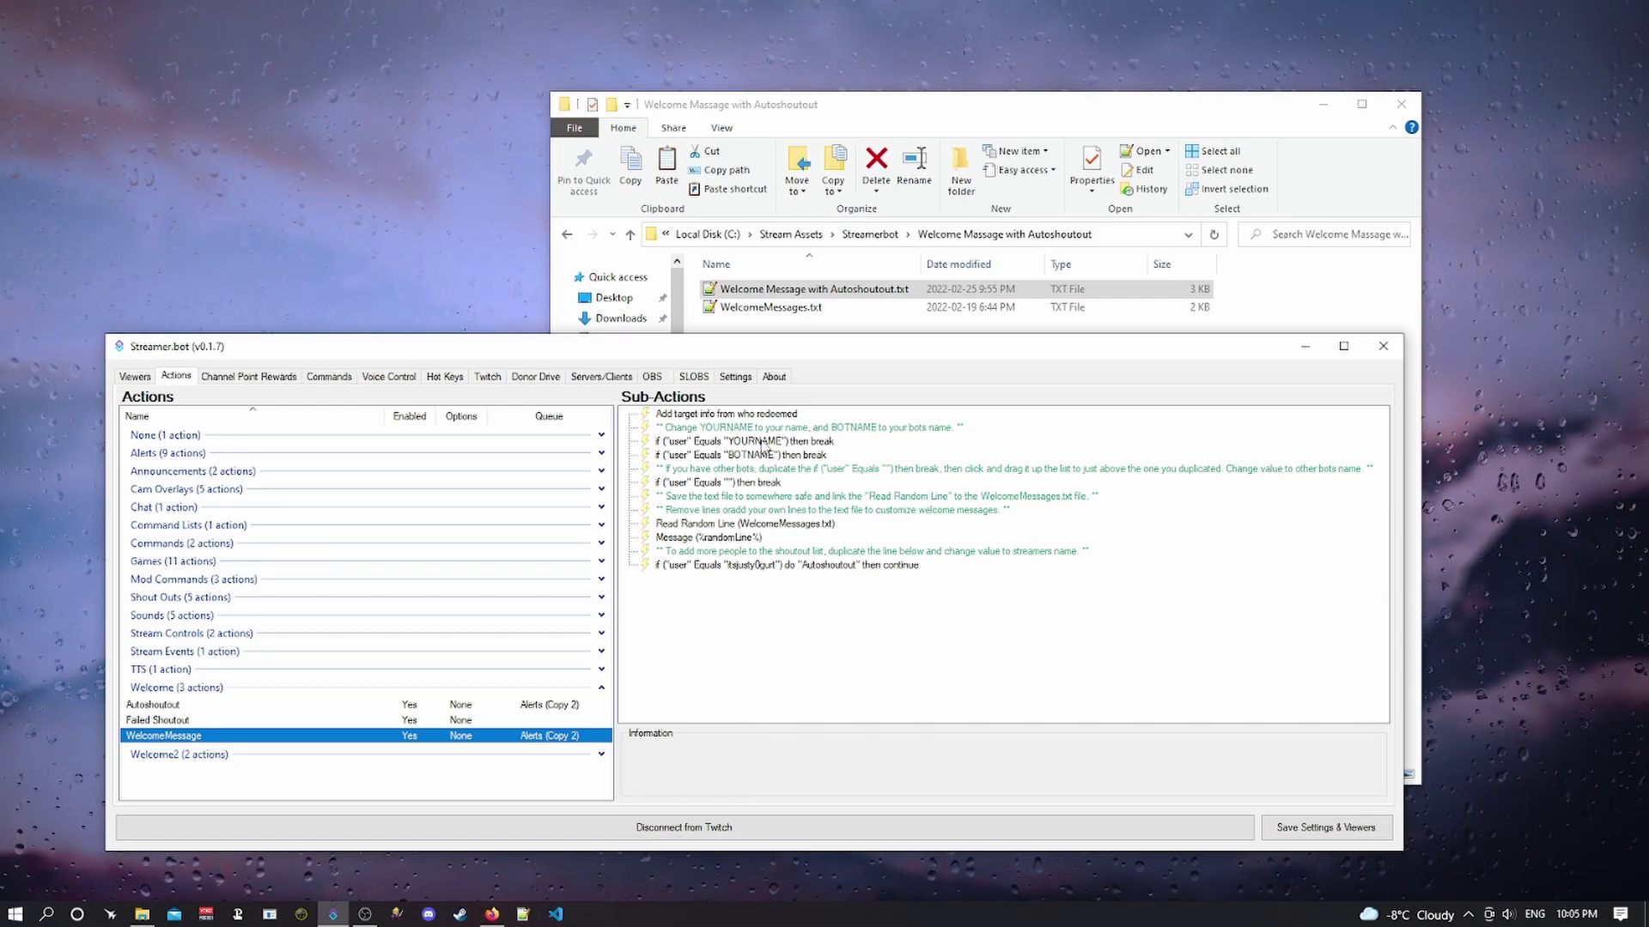
pyautogui.click(766, 441)
pyautogui.doubleClick(766, 445)
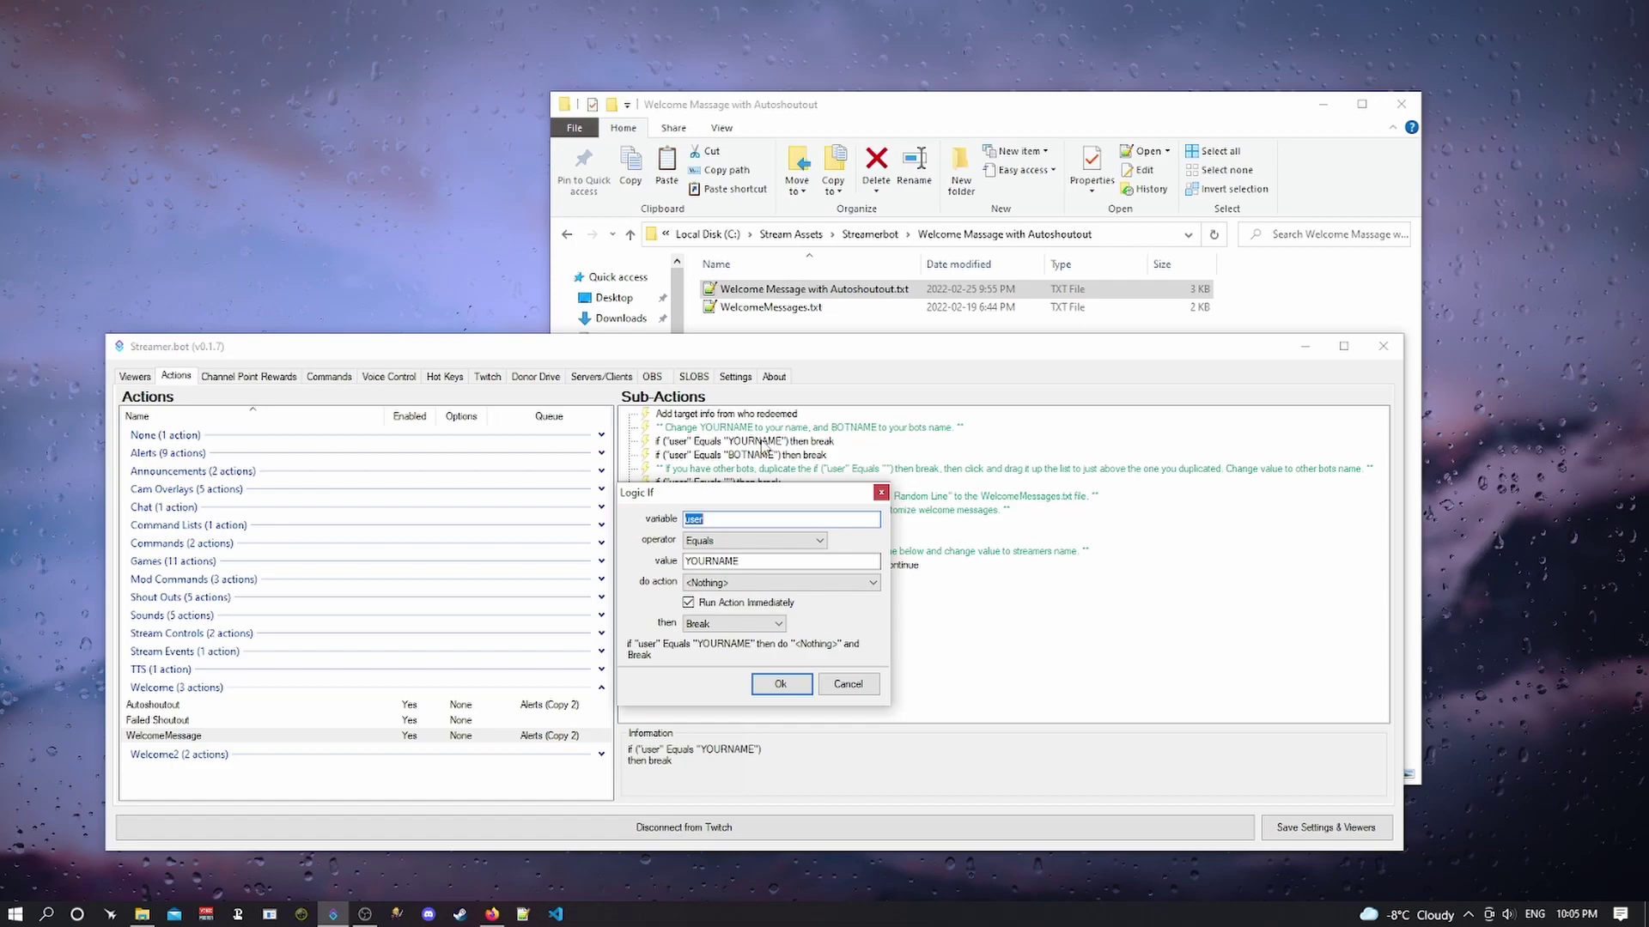
pyautogui.doubleClick(751, 559)
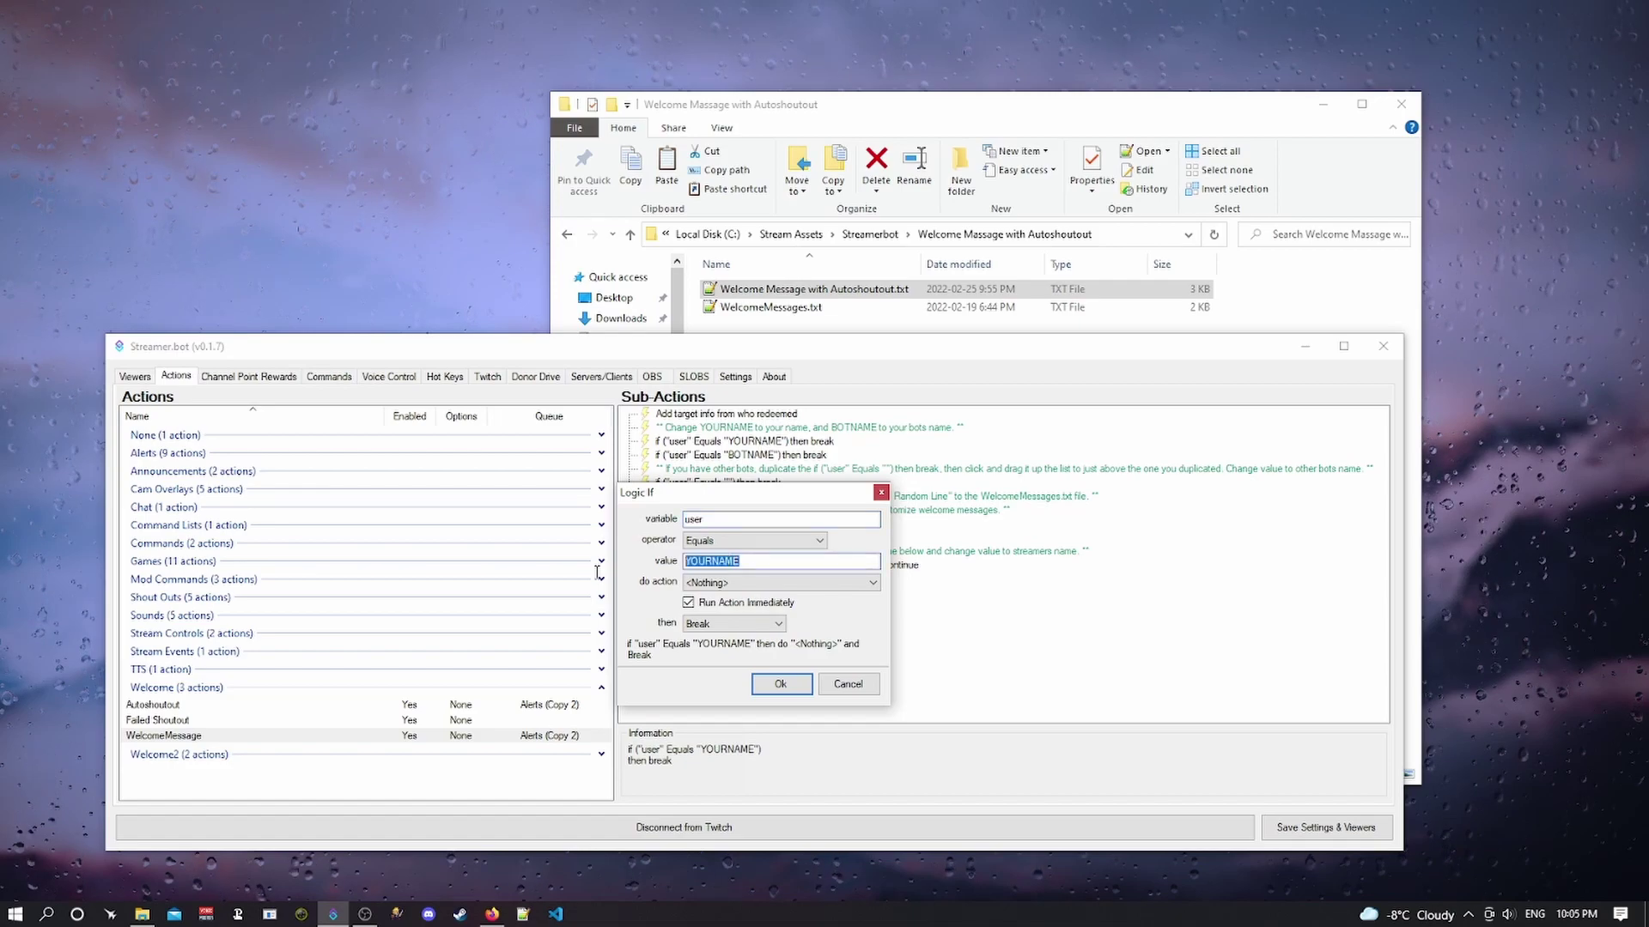
pyautogui.write('i')
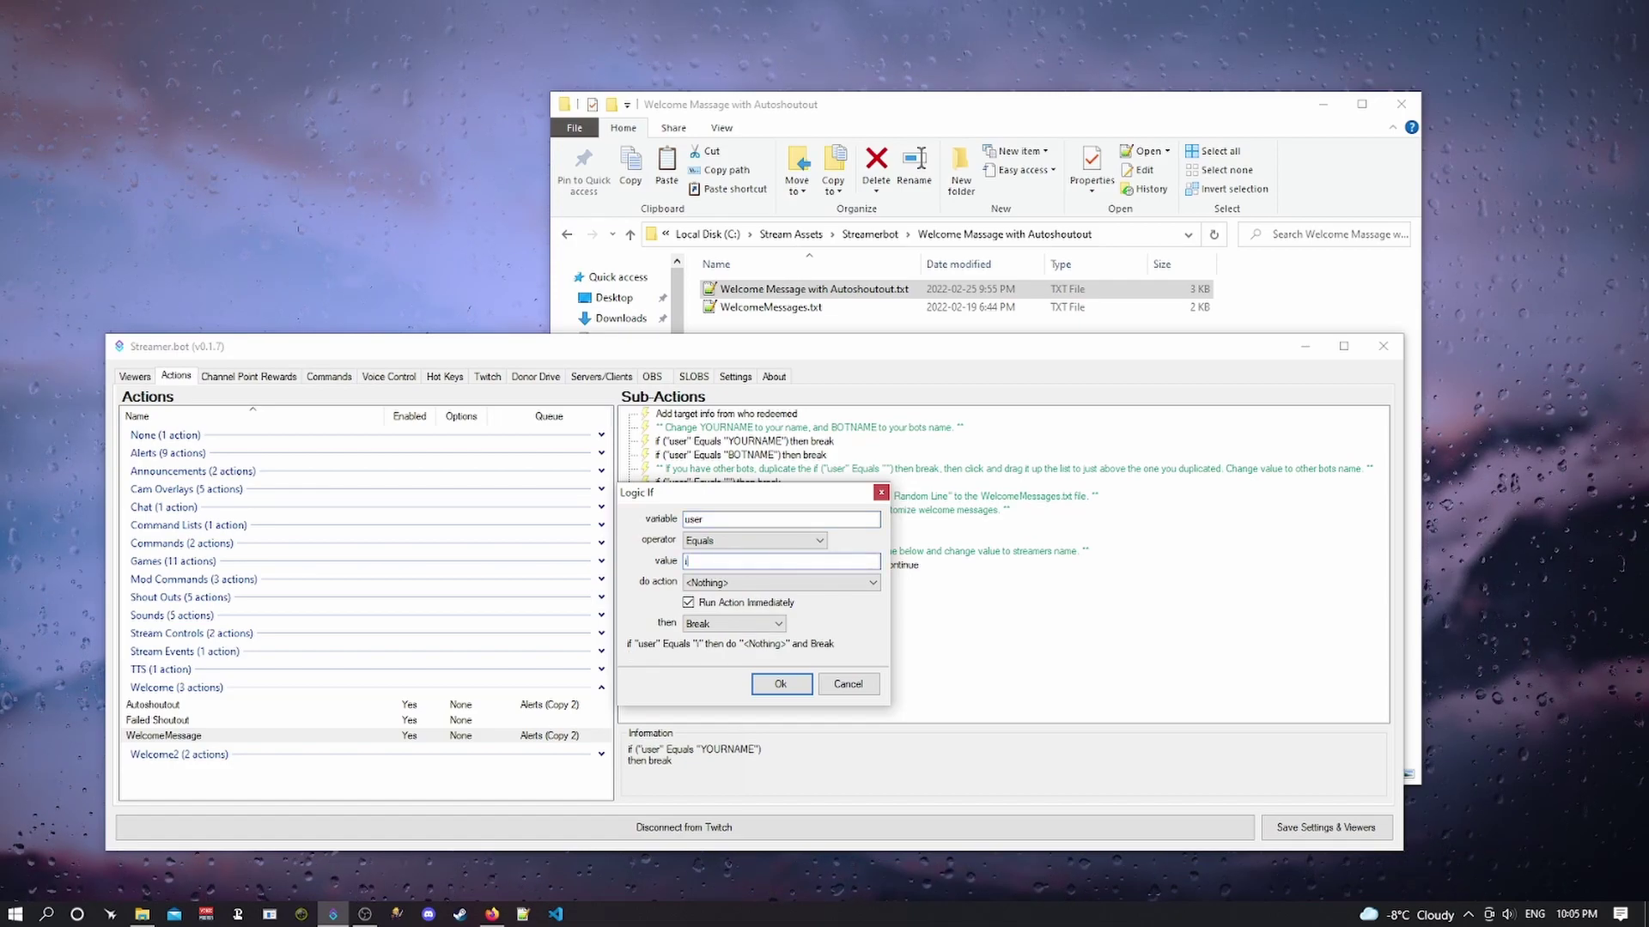
pyautogui.write('tsjusty')
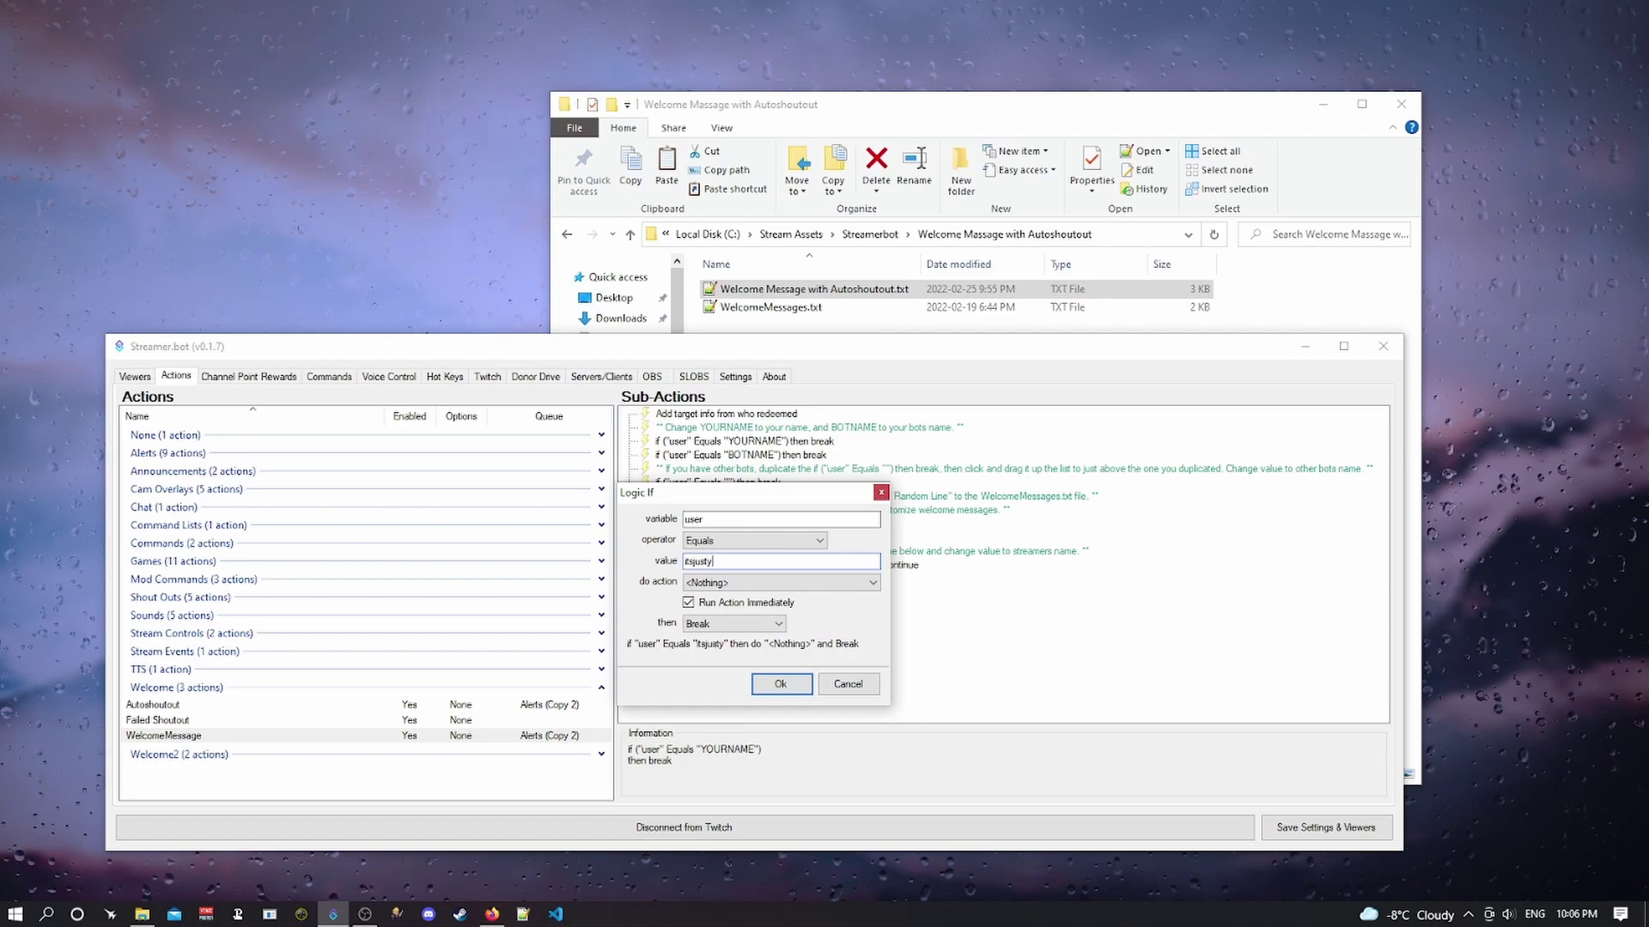
pyautogui.write('0gurt')
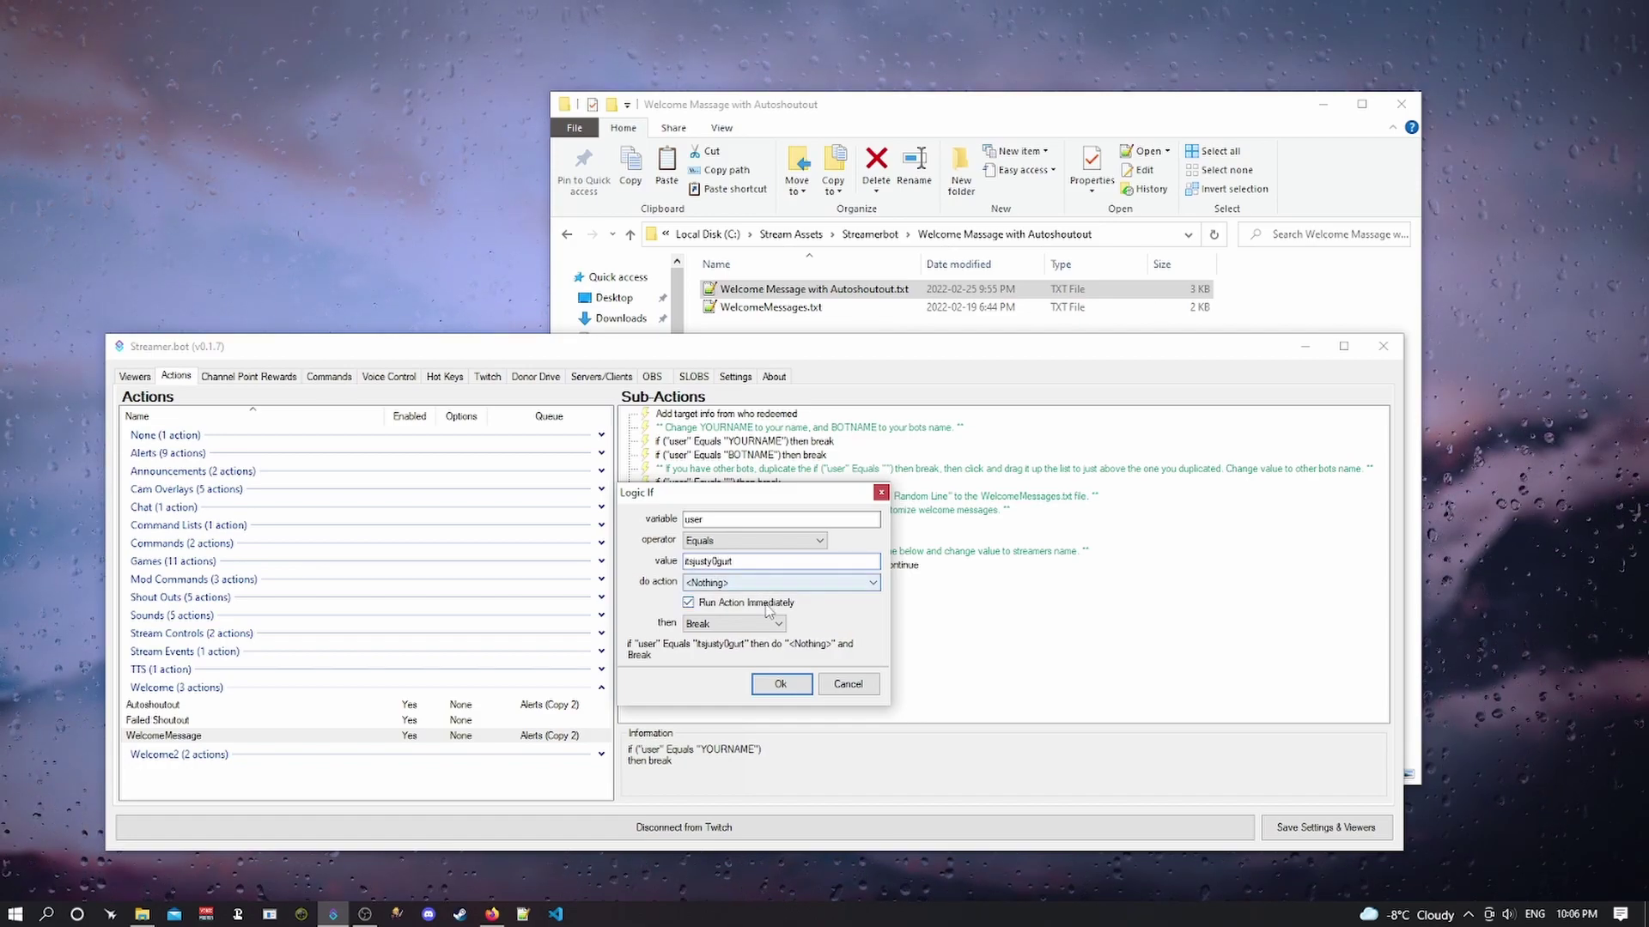
pyautogui.click(745, 626)
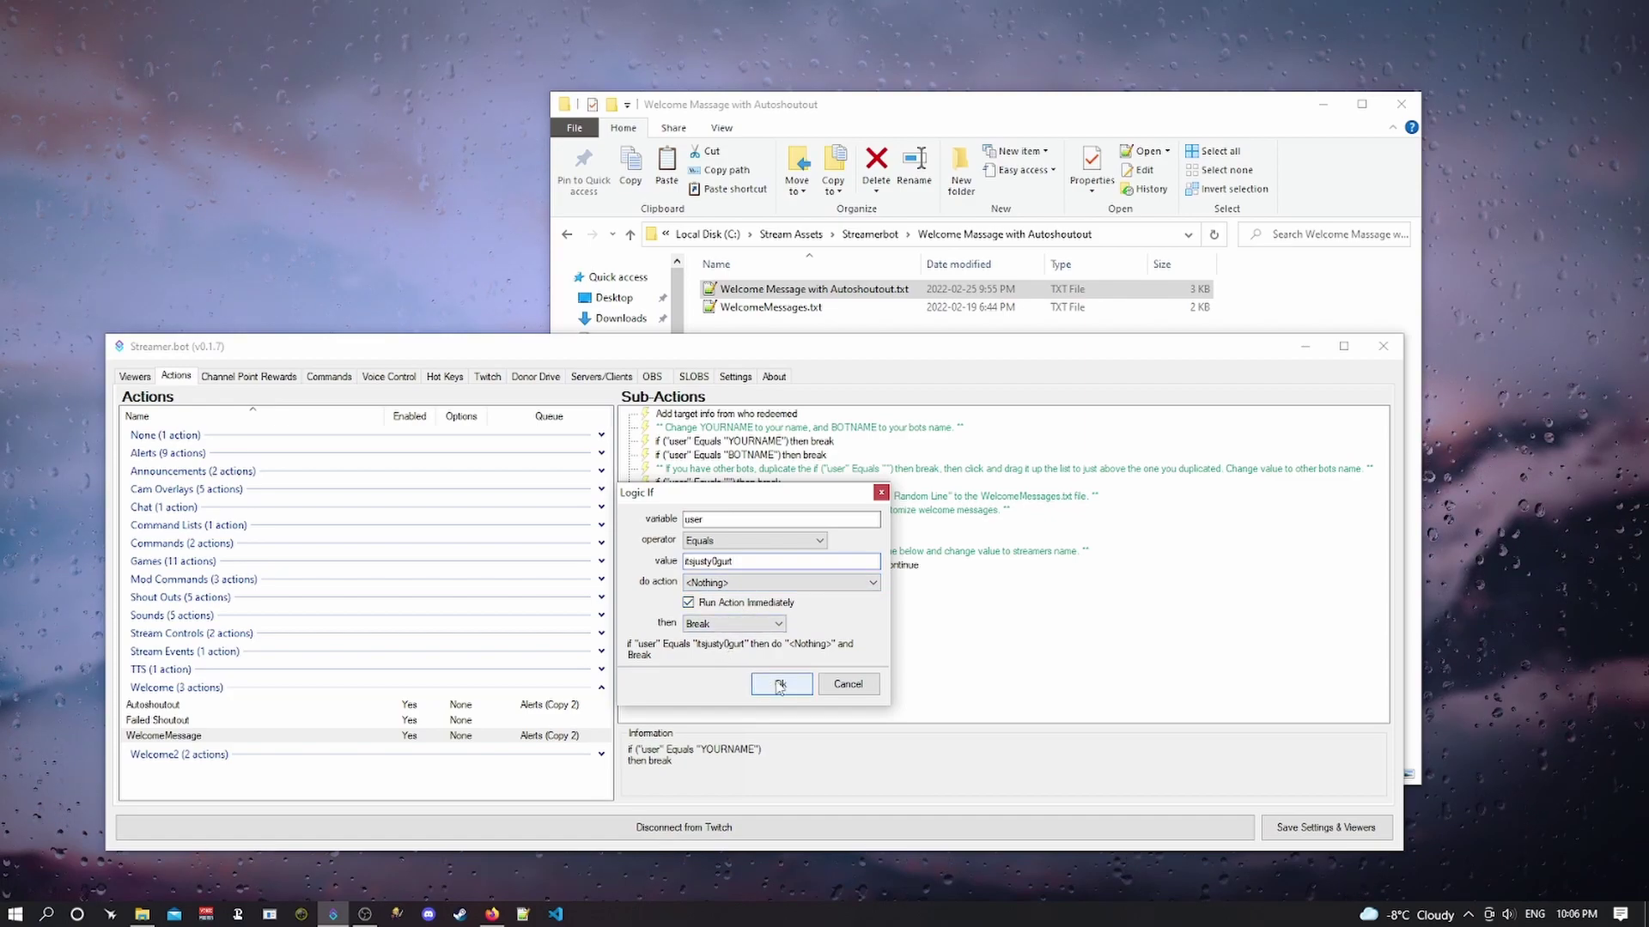
# - Confirm the itsjusty0gurt check and replace the BOTNAME placeholder with y0gurtzbot
pyautogui.click(775, 685)
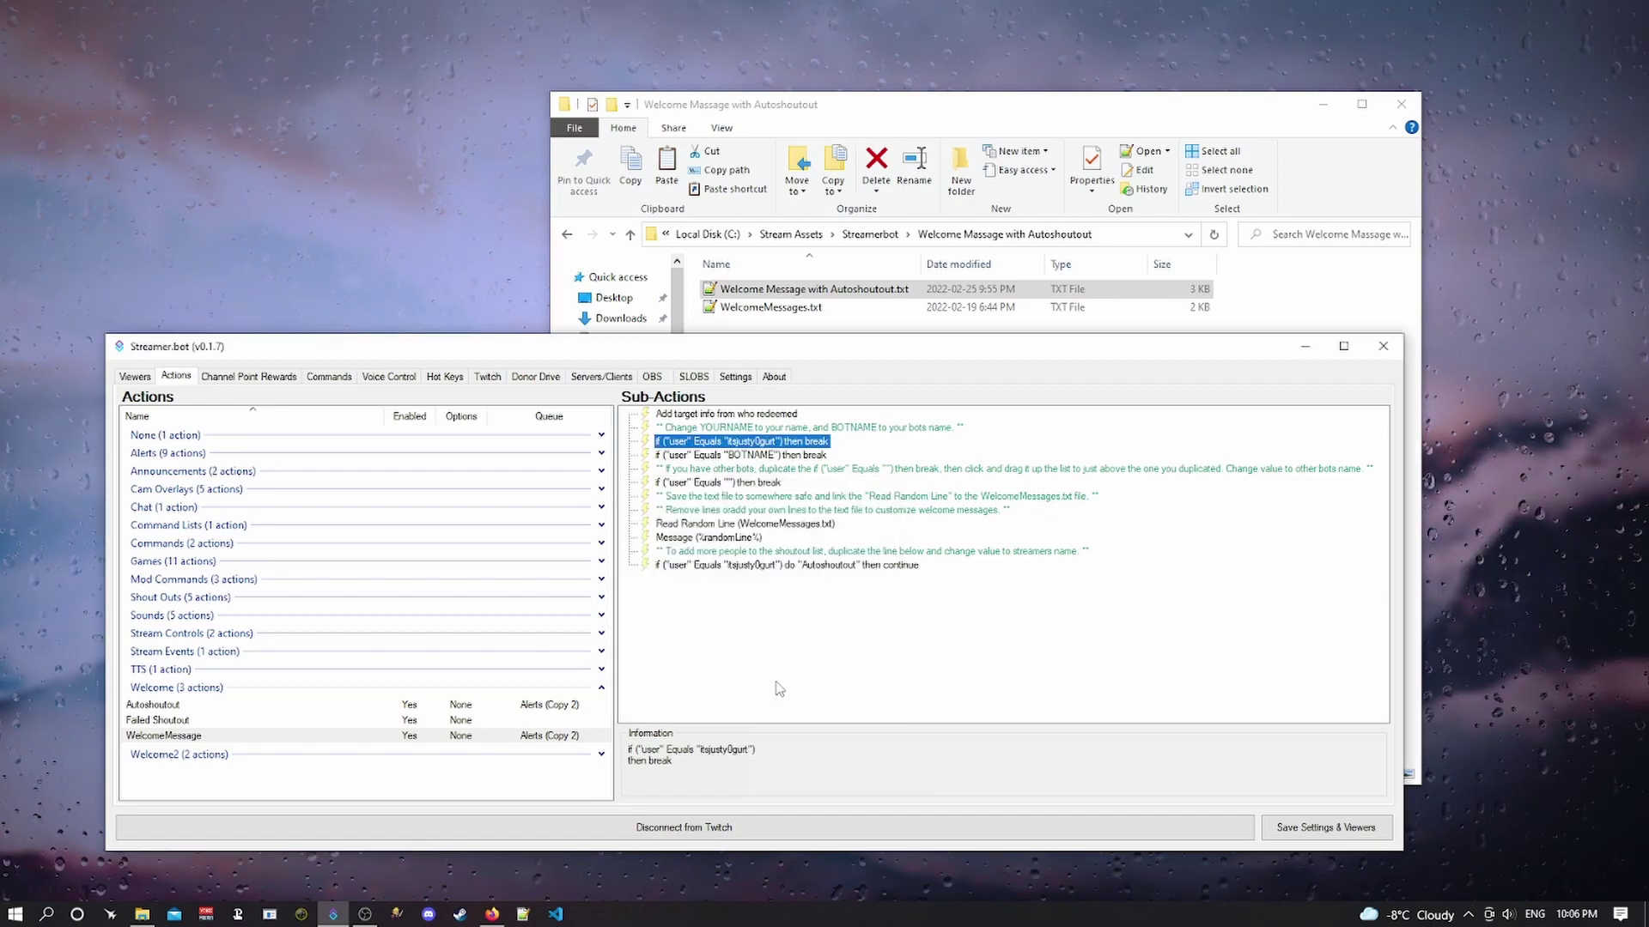
pyautogui.doubleClick(745, 457)
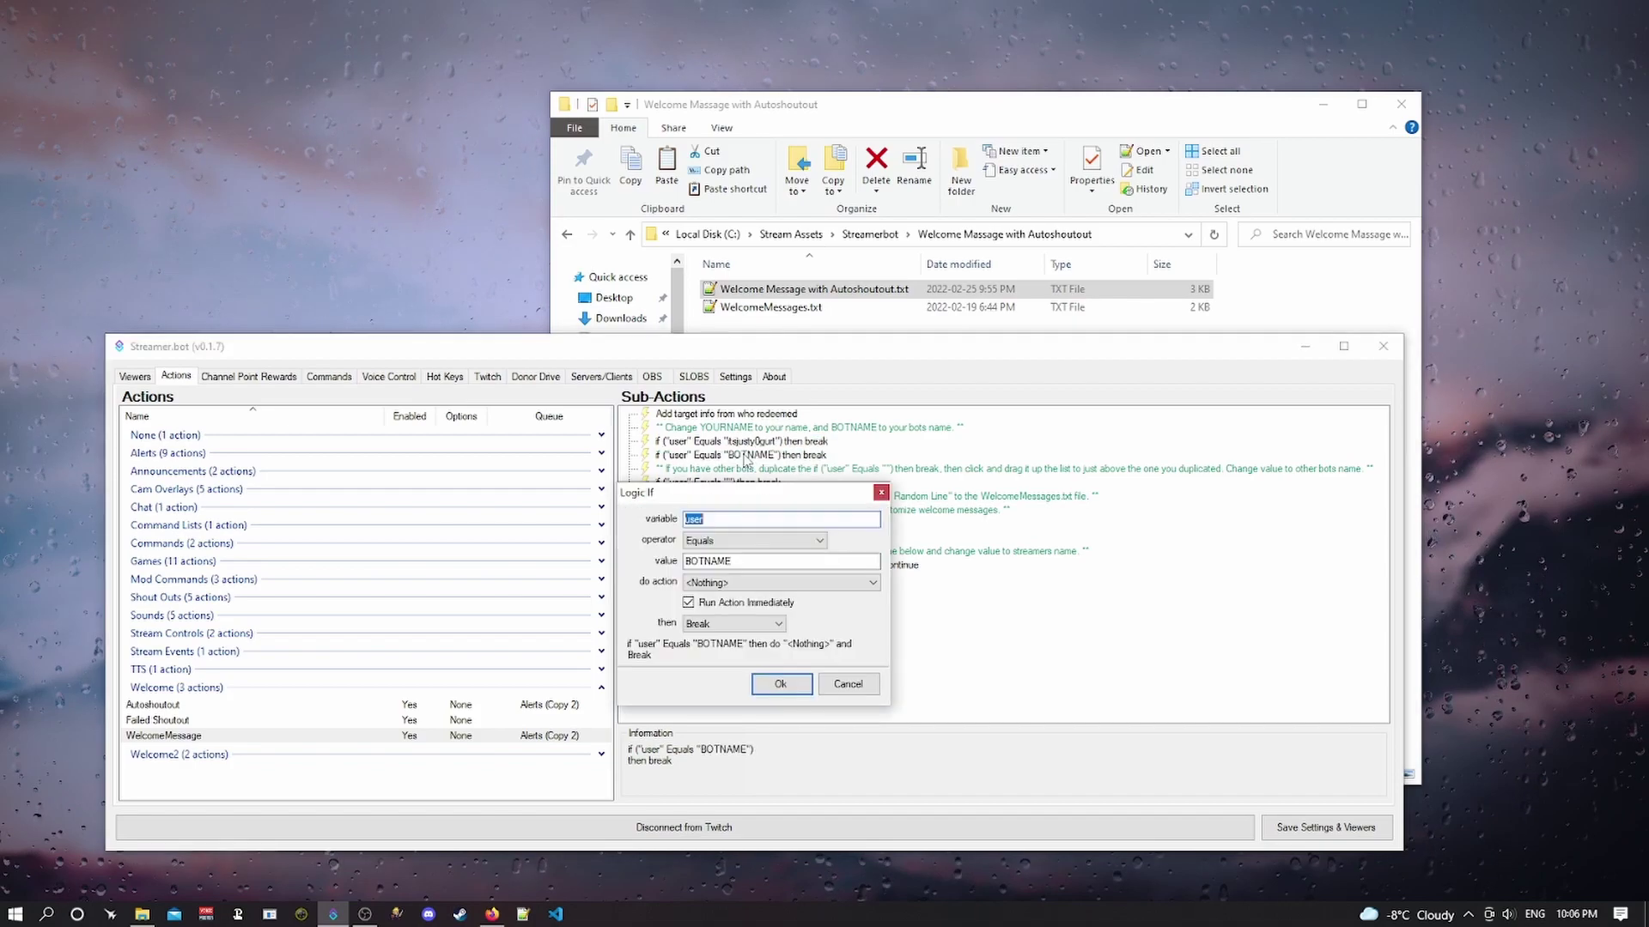
pyautogui.moveTo(741, 560); pyautogui.dragTo(697, 564)
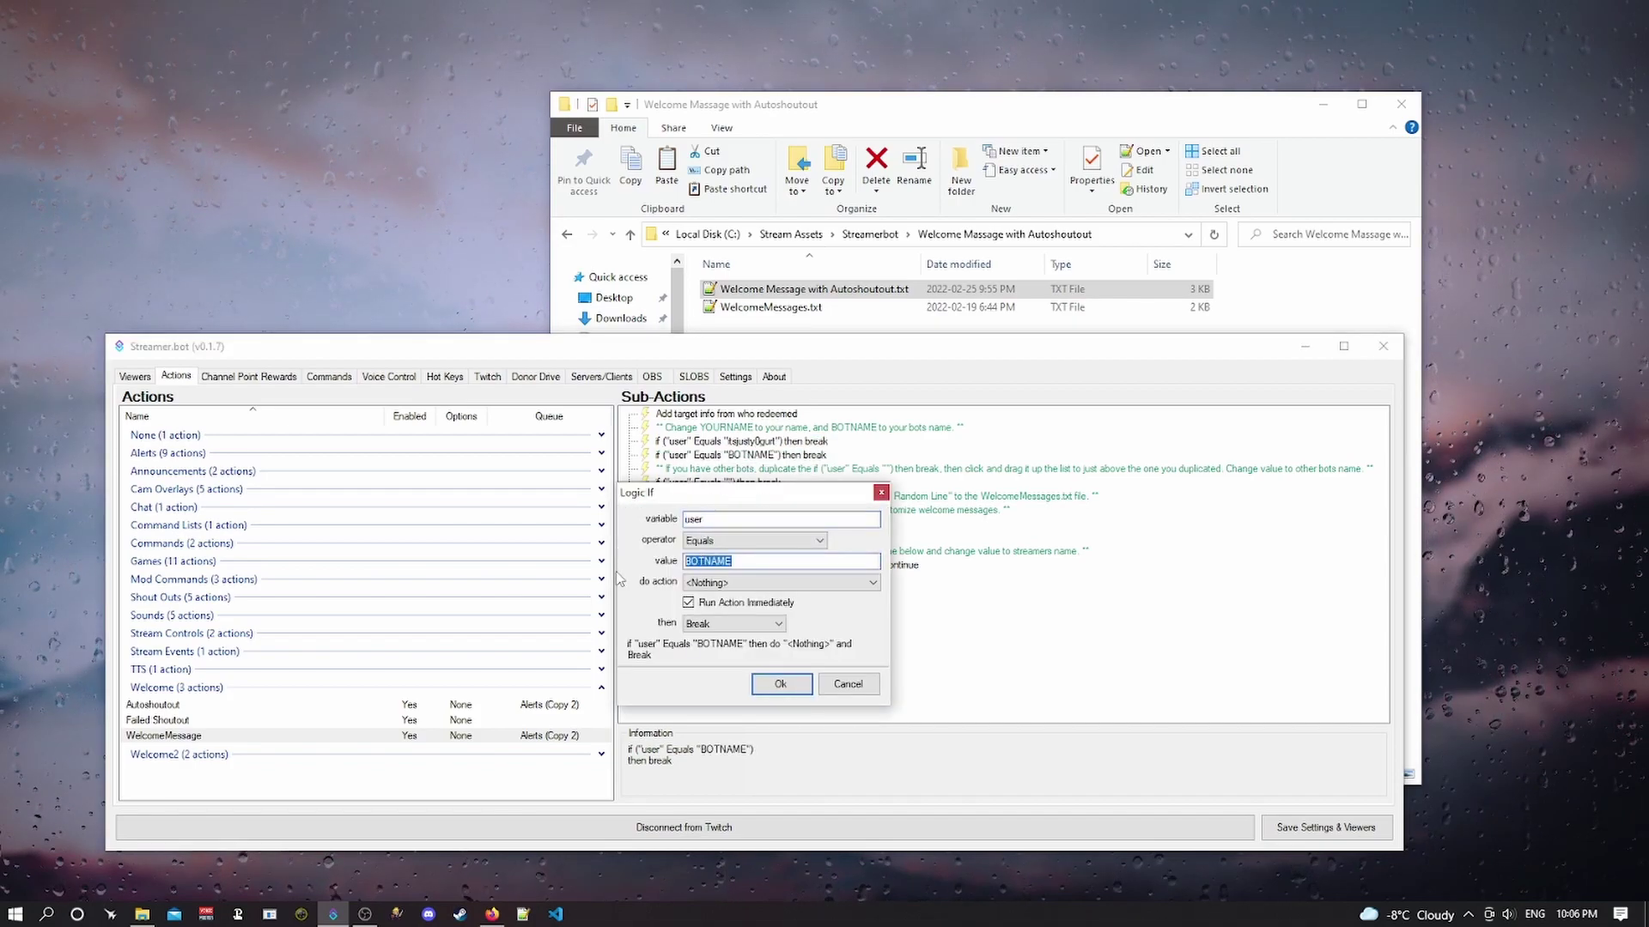
pyautogui.write('y0gur')
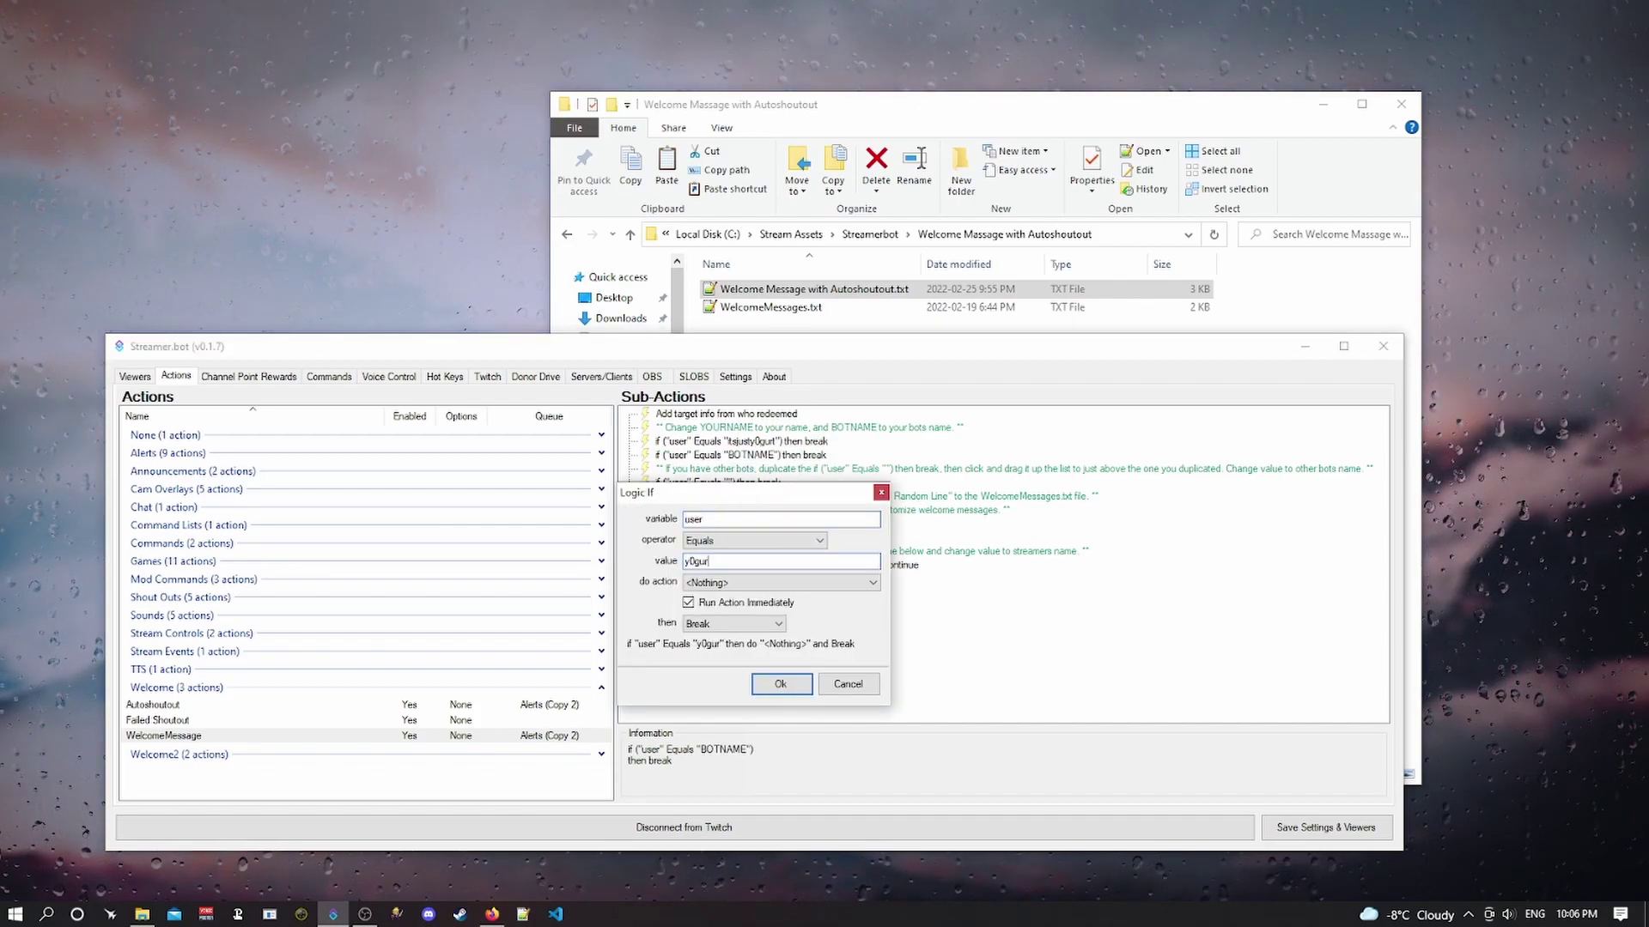
pyautogui.write('tzbot')
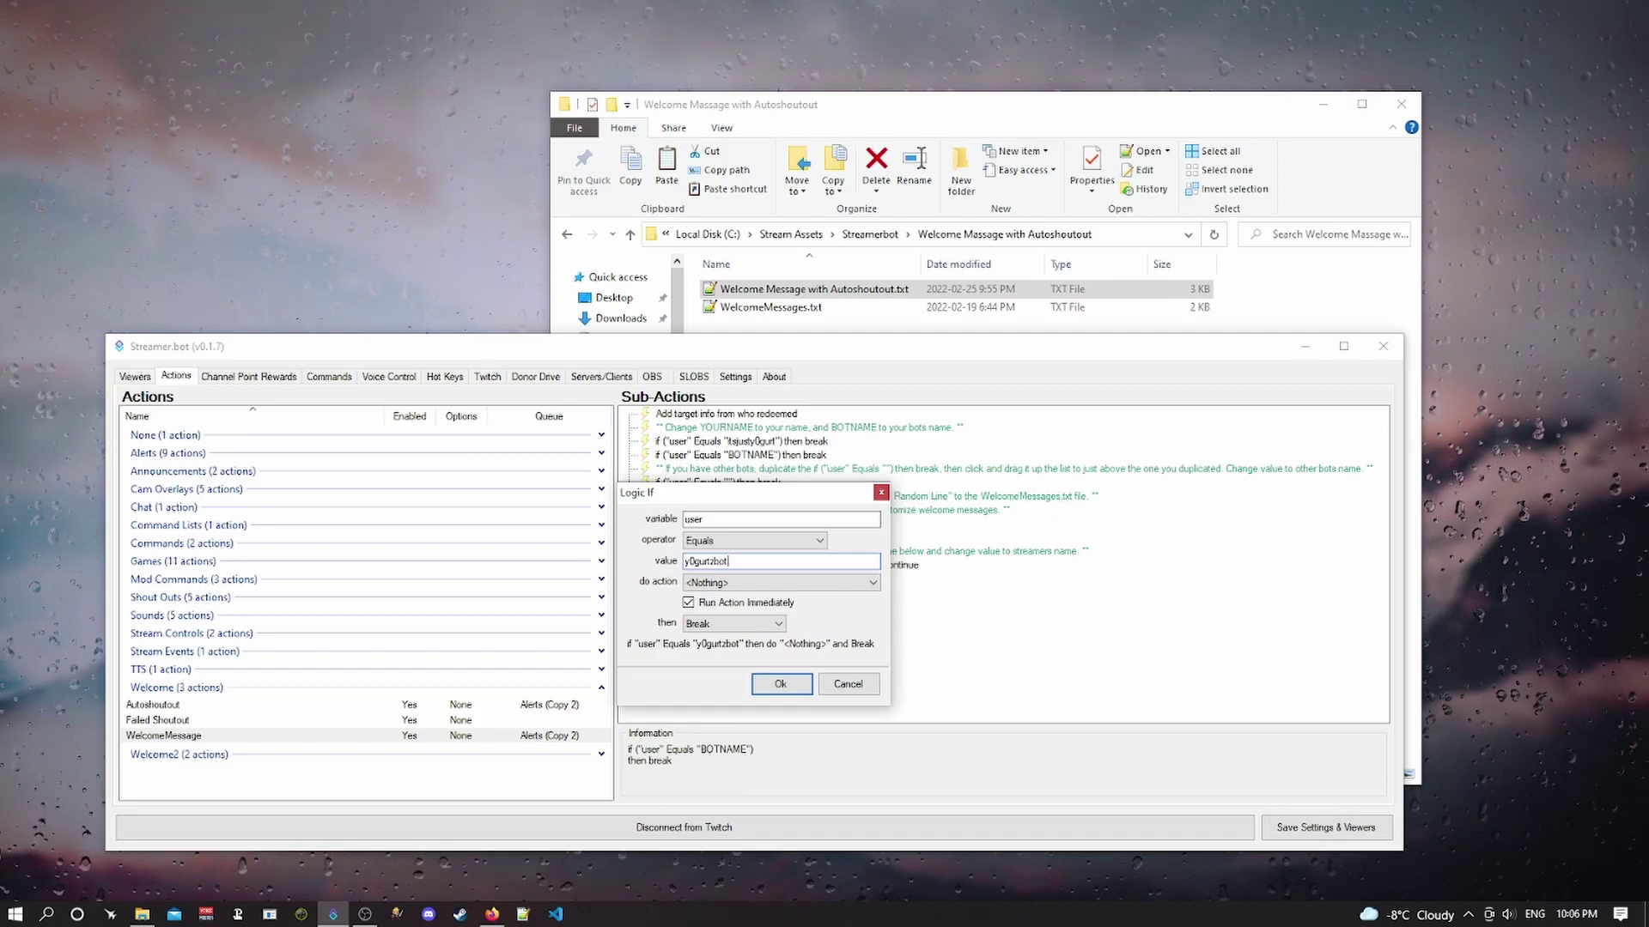
pyautogui.click(789, 686)
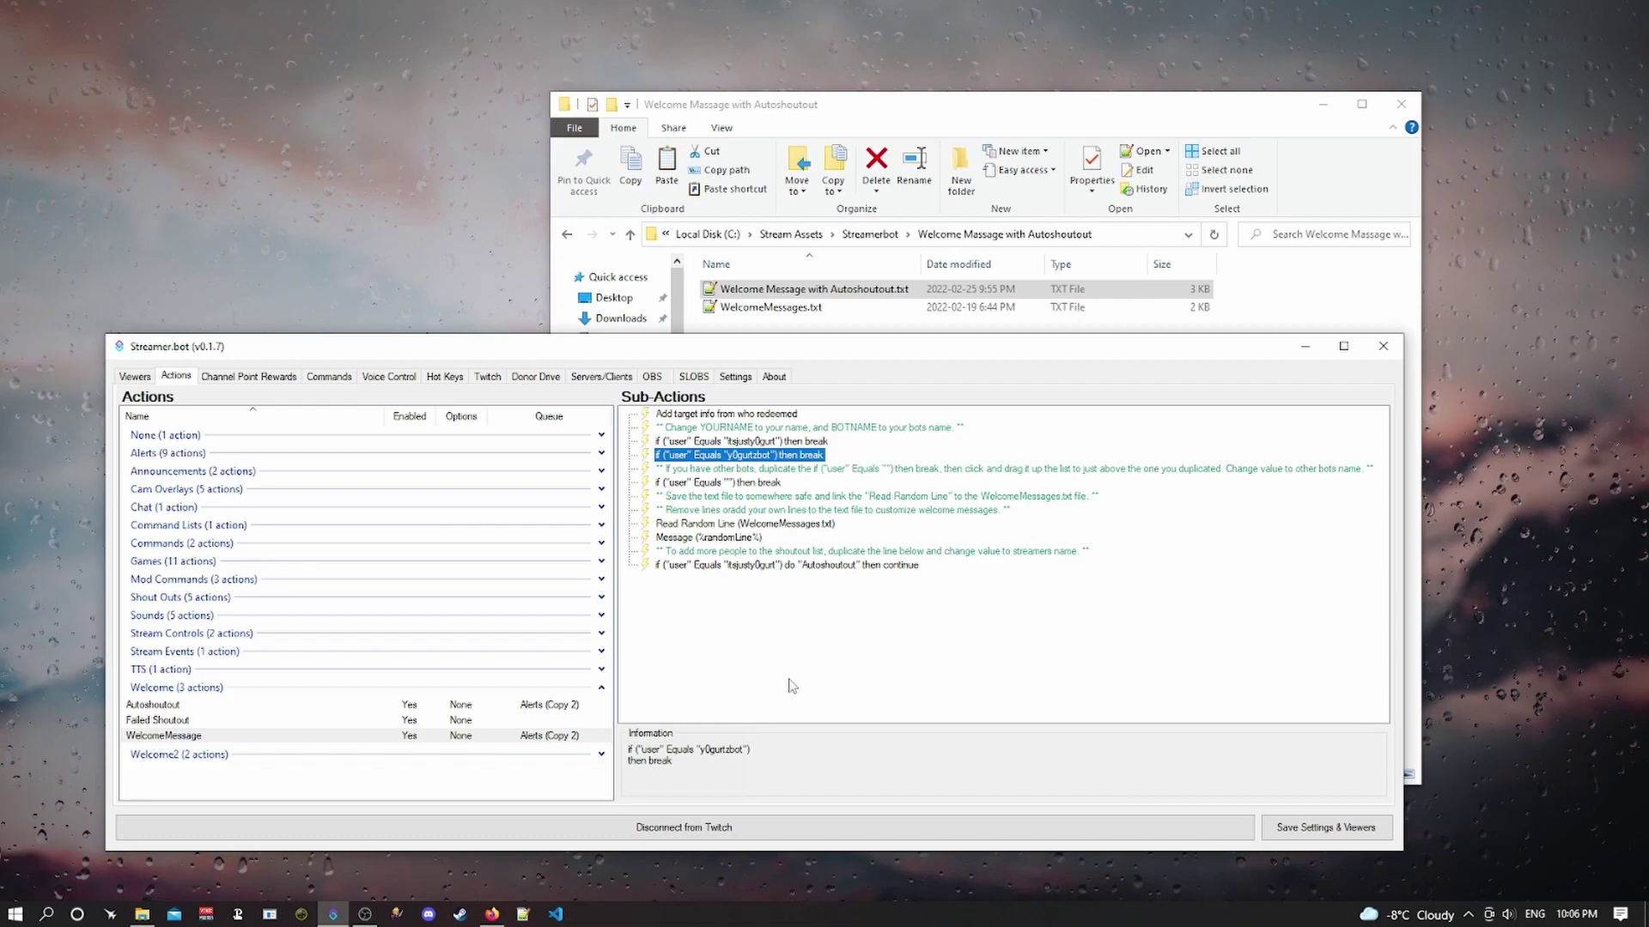
# - Duplicate the empty user-equals check, move it up, and set its value to PretzelRocks
pyautogui.rightClick(723, 481)
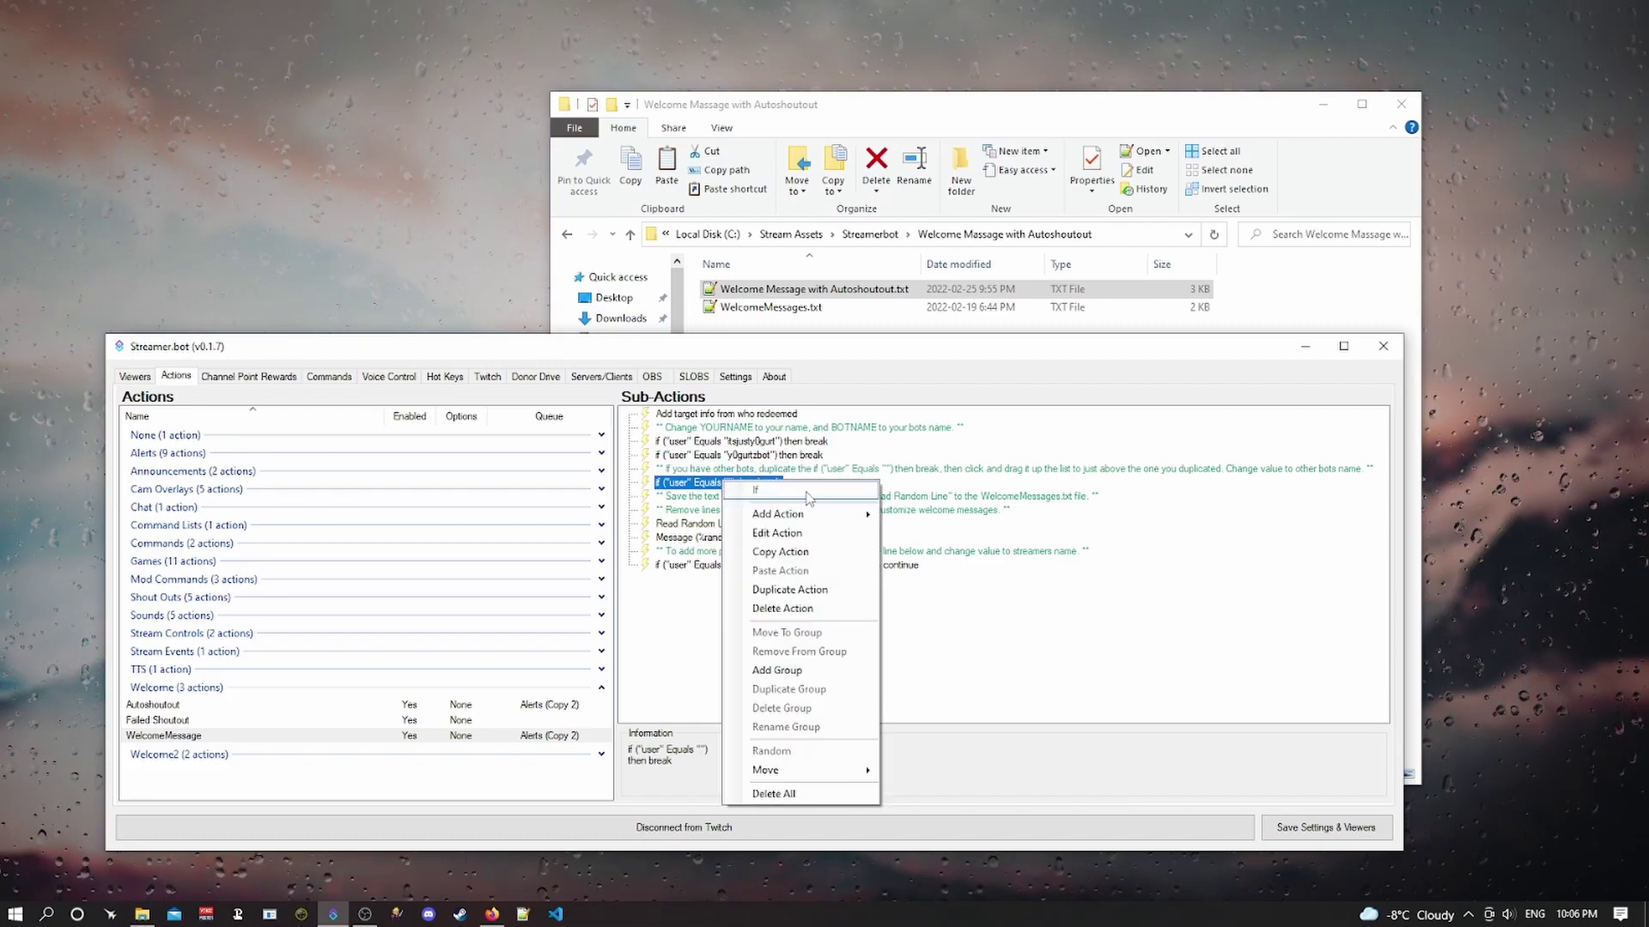
pyautogui.click(805, 591)
pyautogui.moveTo(748, 578); pyautogui.dragTo(702, 471)
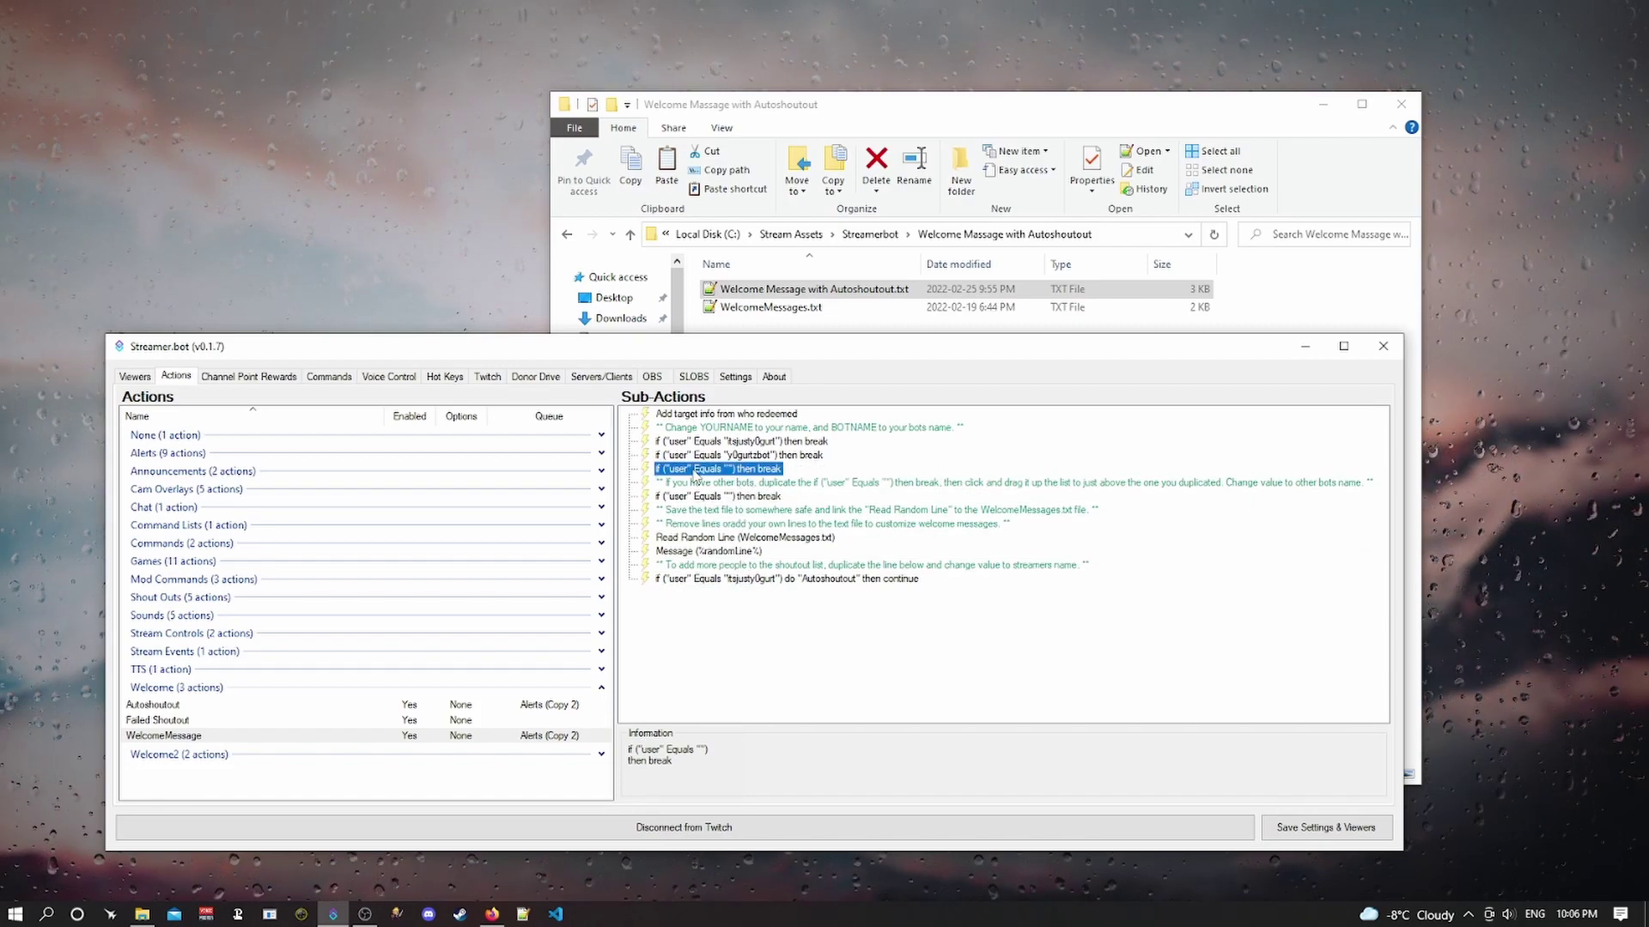
pyautogui.doubleClick(696, 472)
pyautogui.click(747, 559)
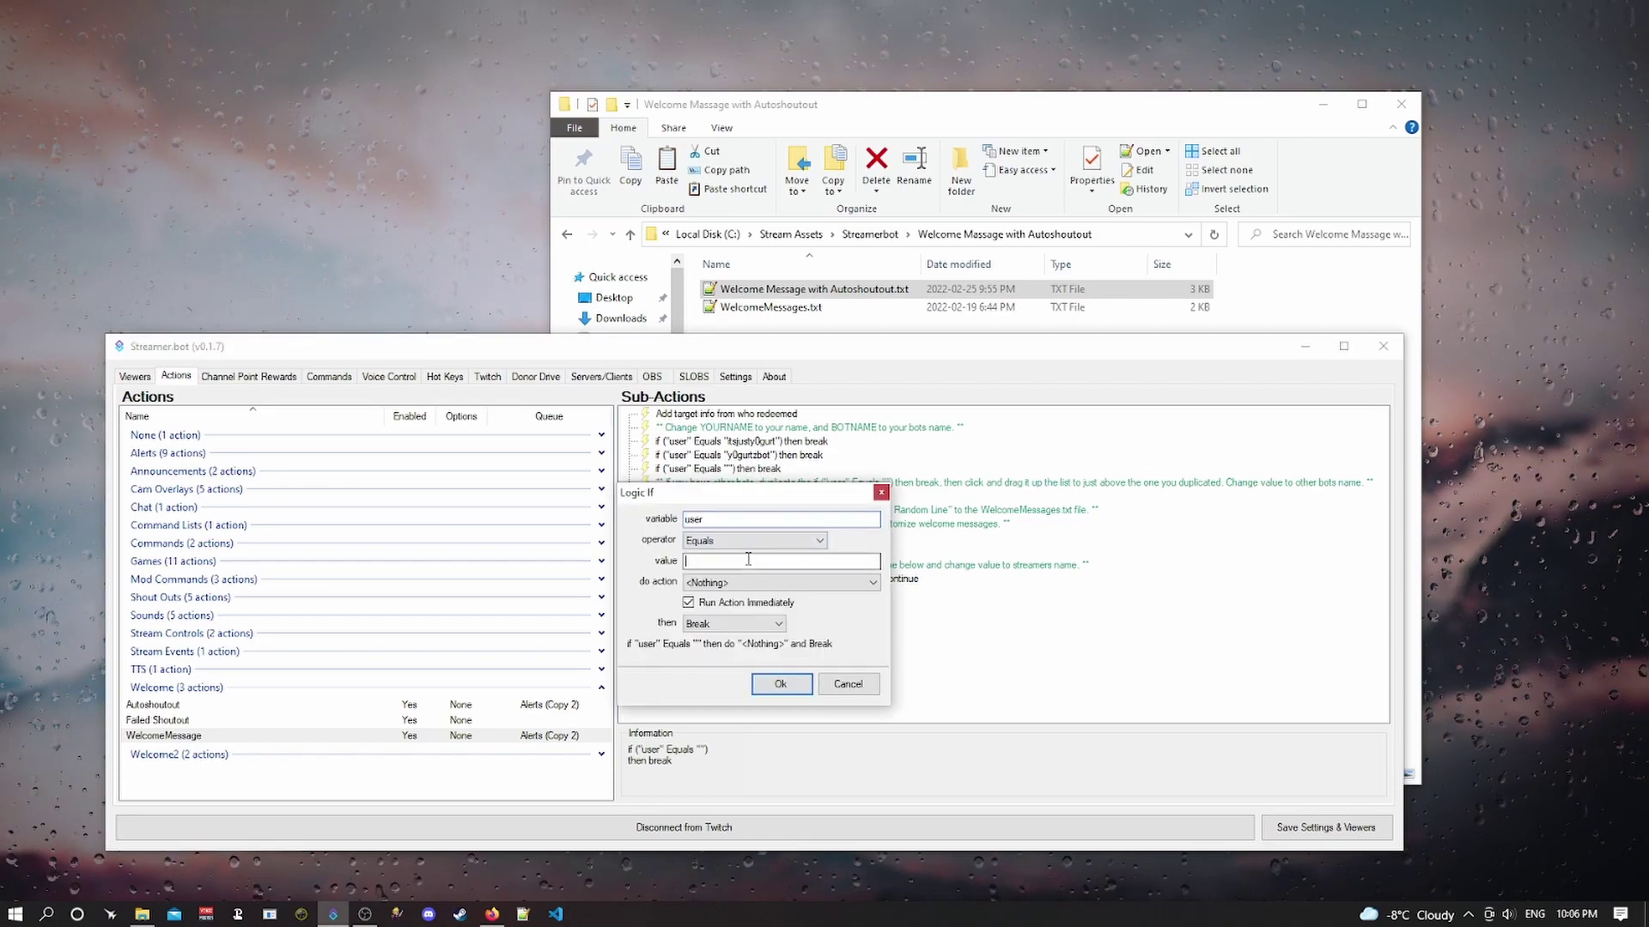
pyautogui.write('P')
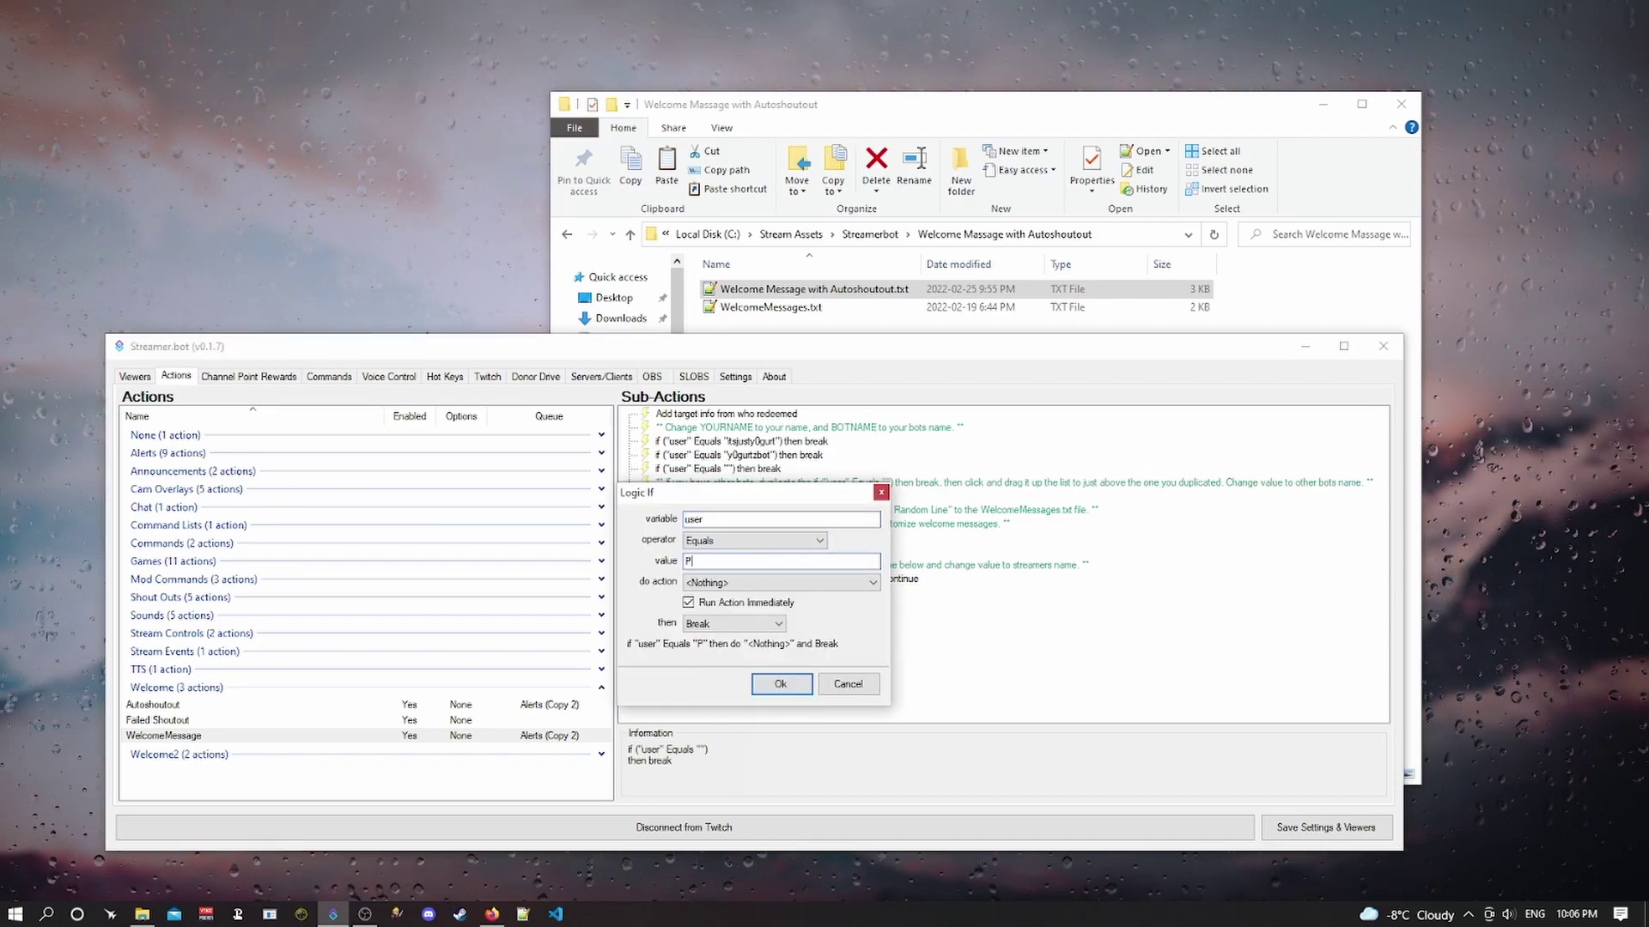
pyautogui.write('rete')
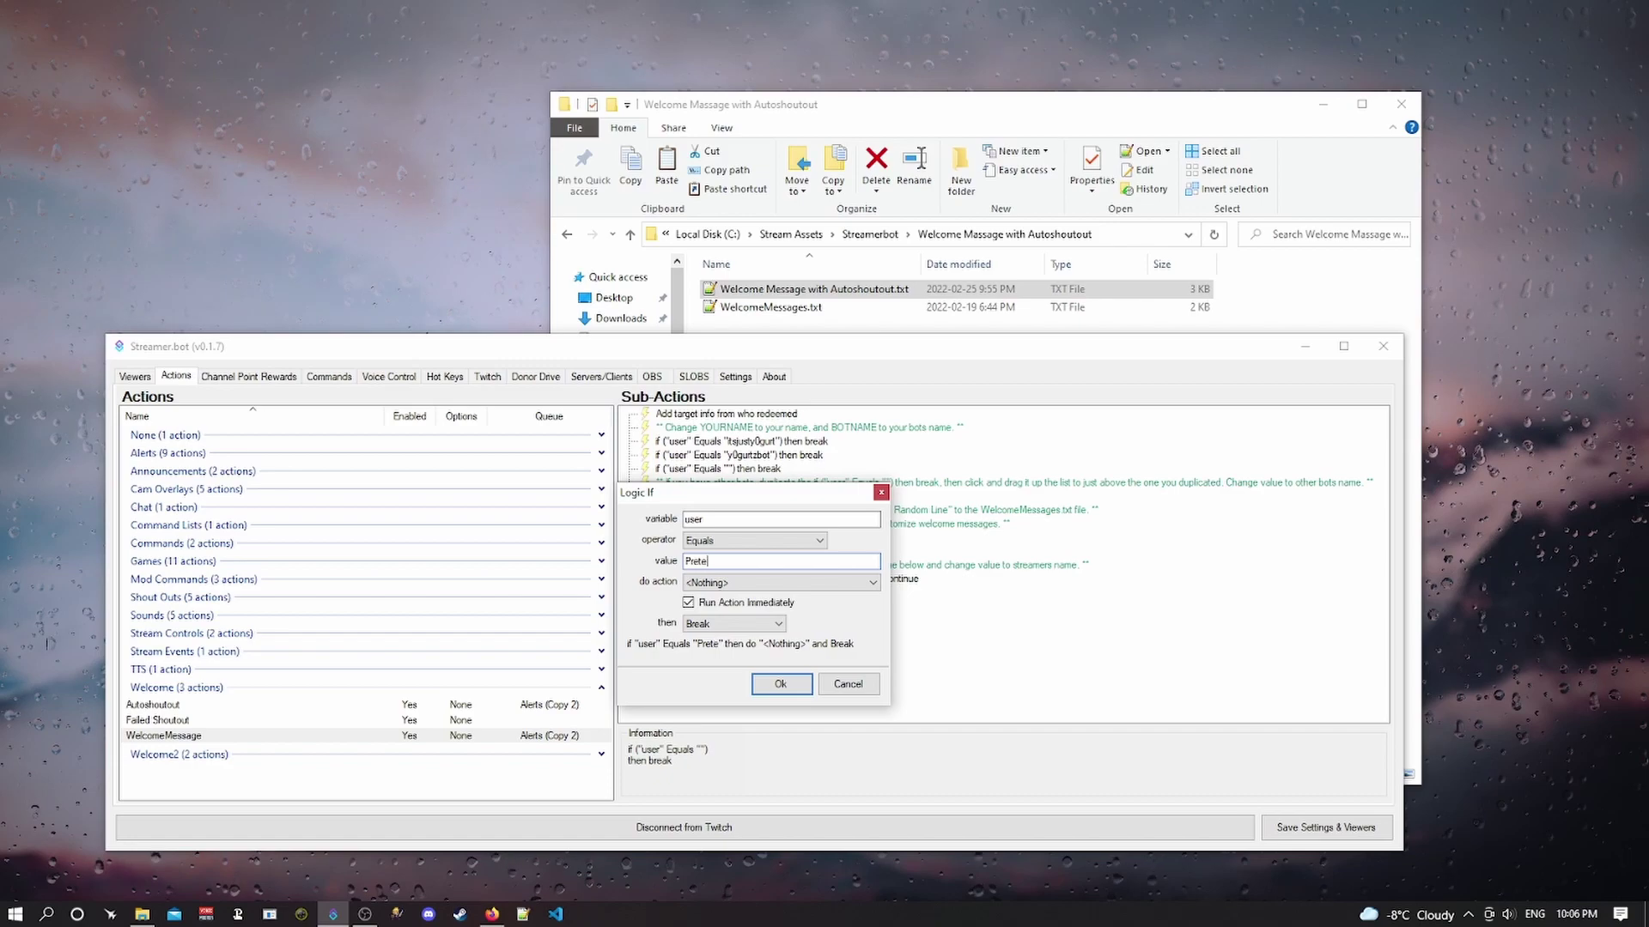
pyautogui.write('l')
pyautogui.press('BackSpace')
pyautogui.press('BackSpace')
pyautogui.press('BackSpace')
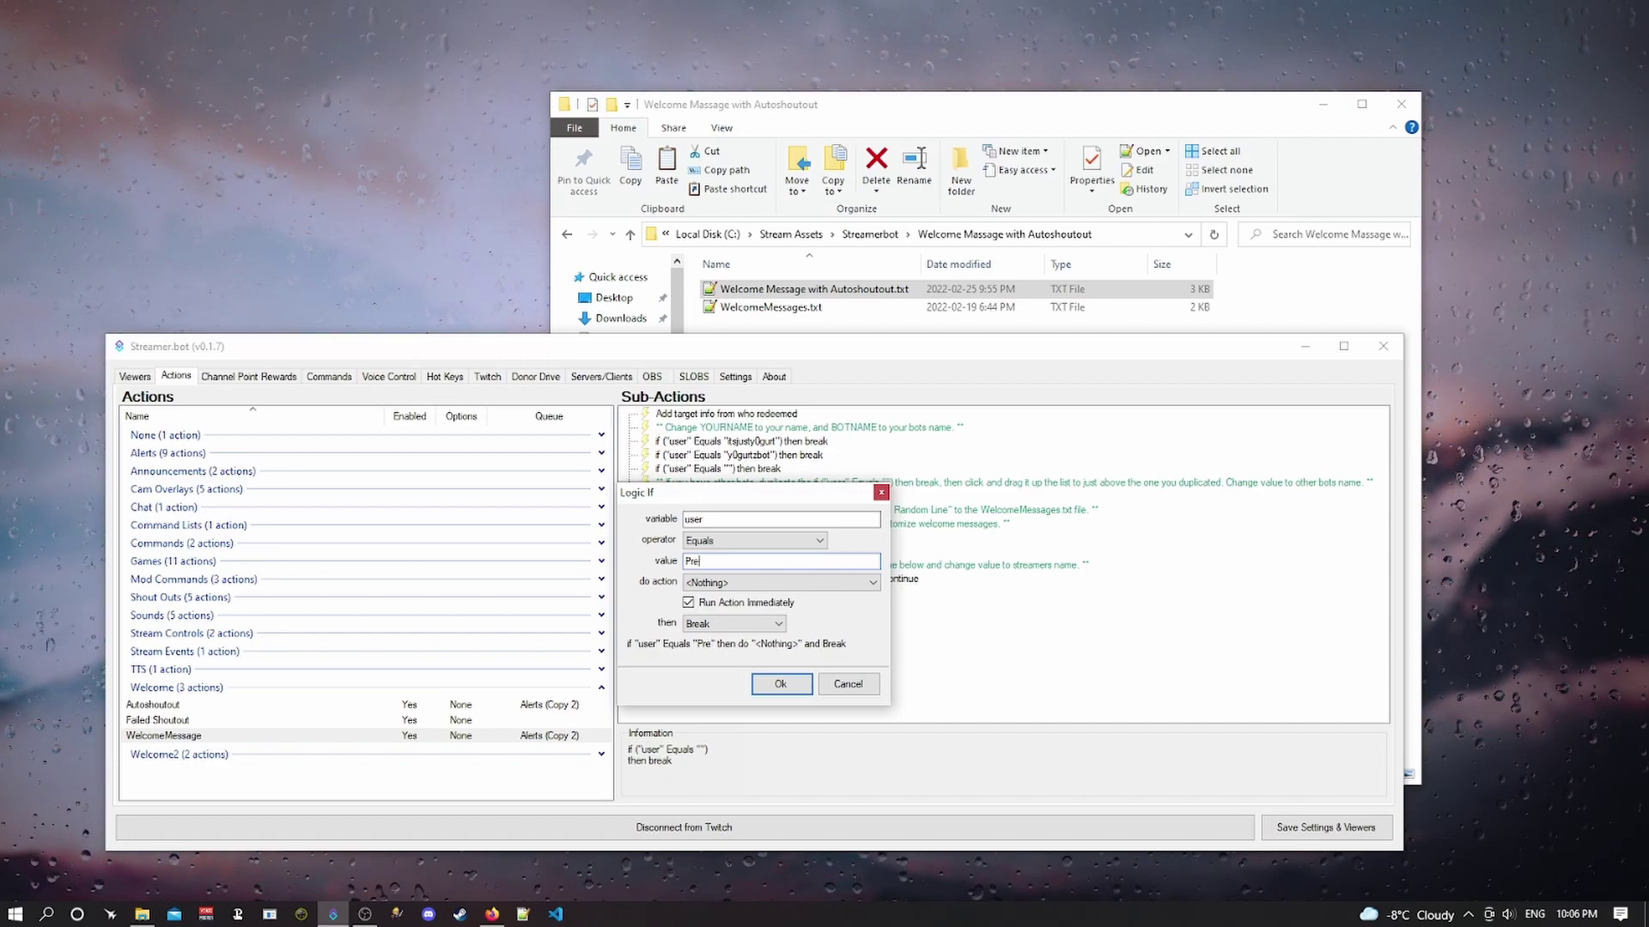
pyautogui.write('t')
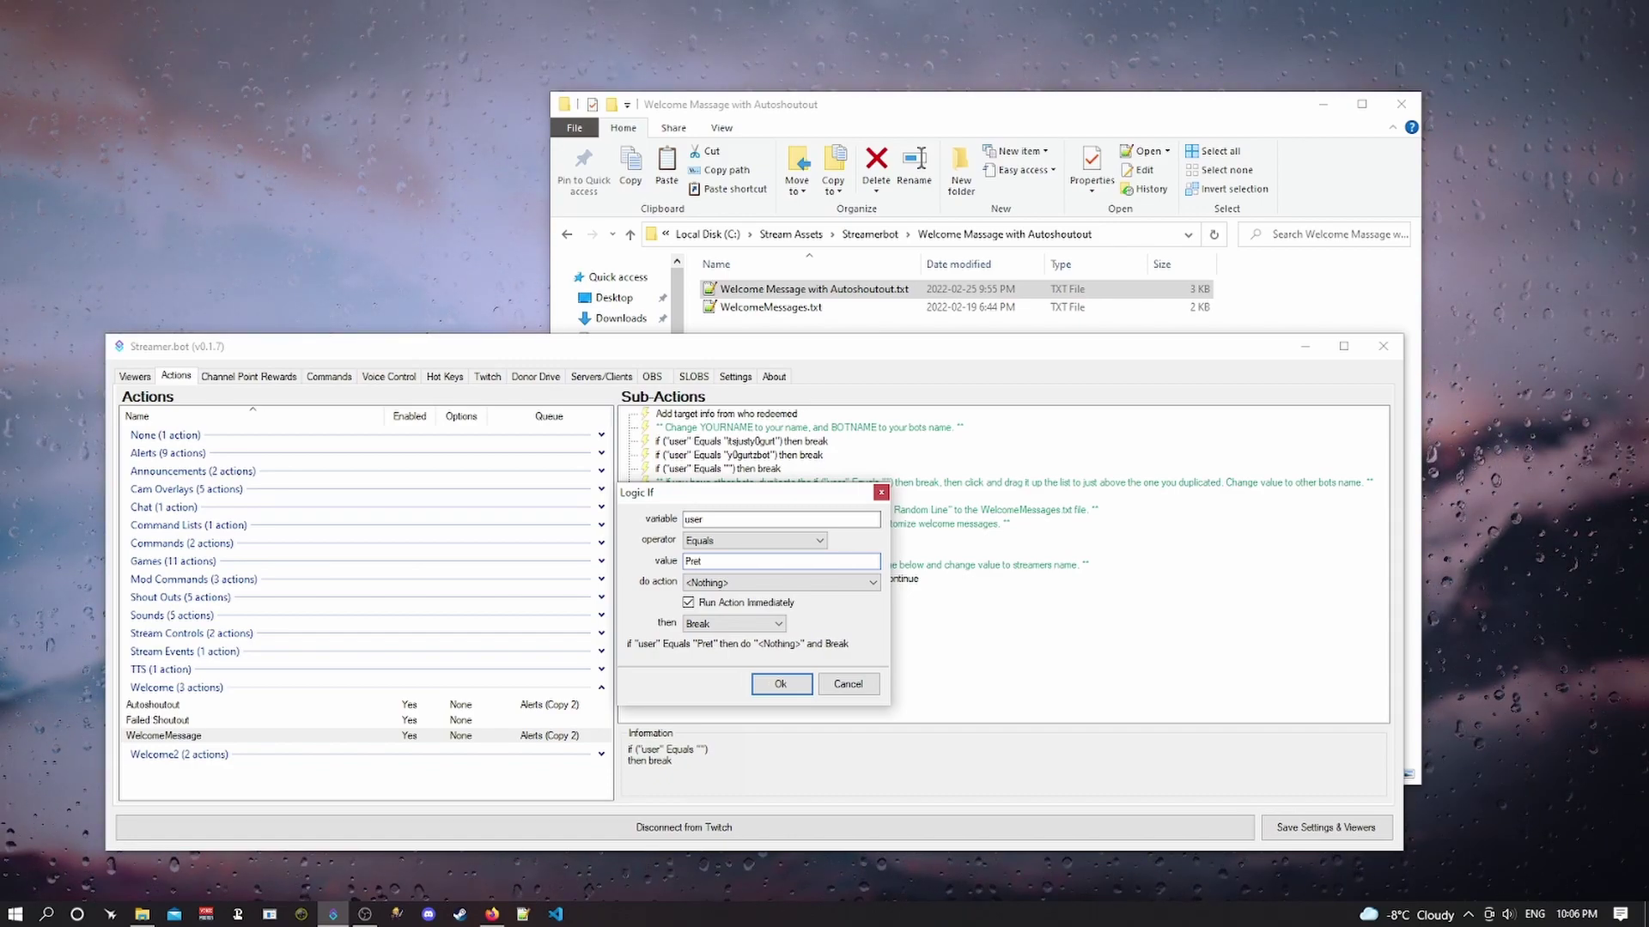
pyautogui.write('zelRock')
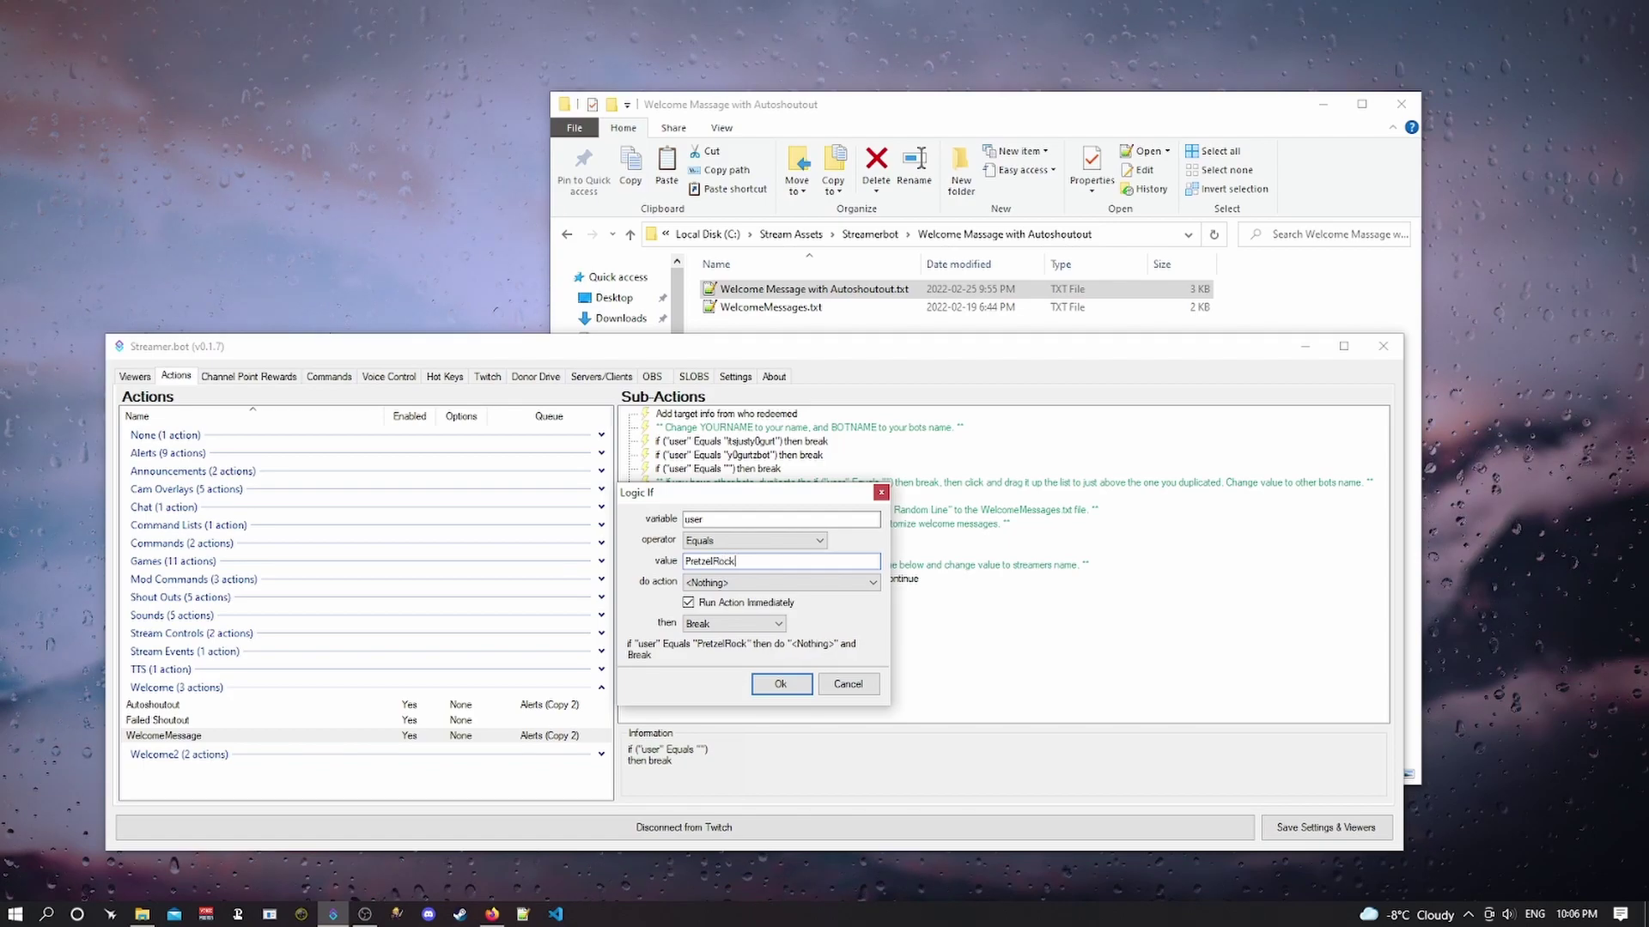
pyautogui.write('s')
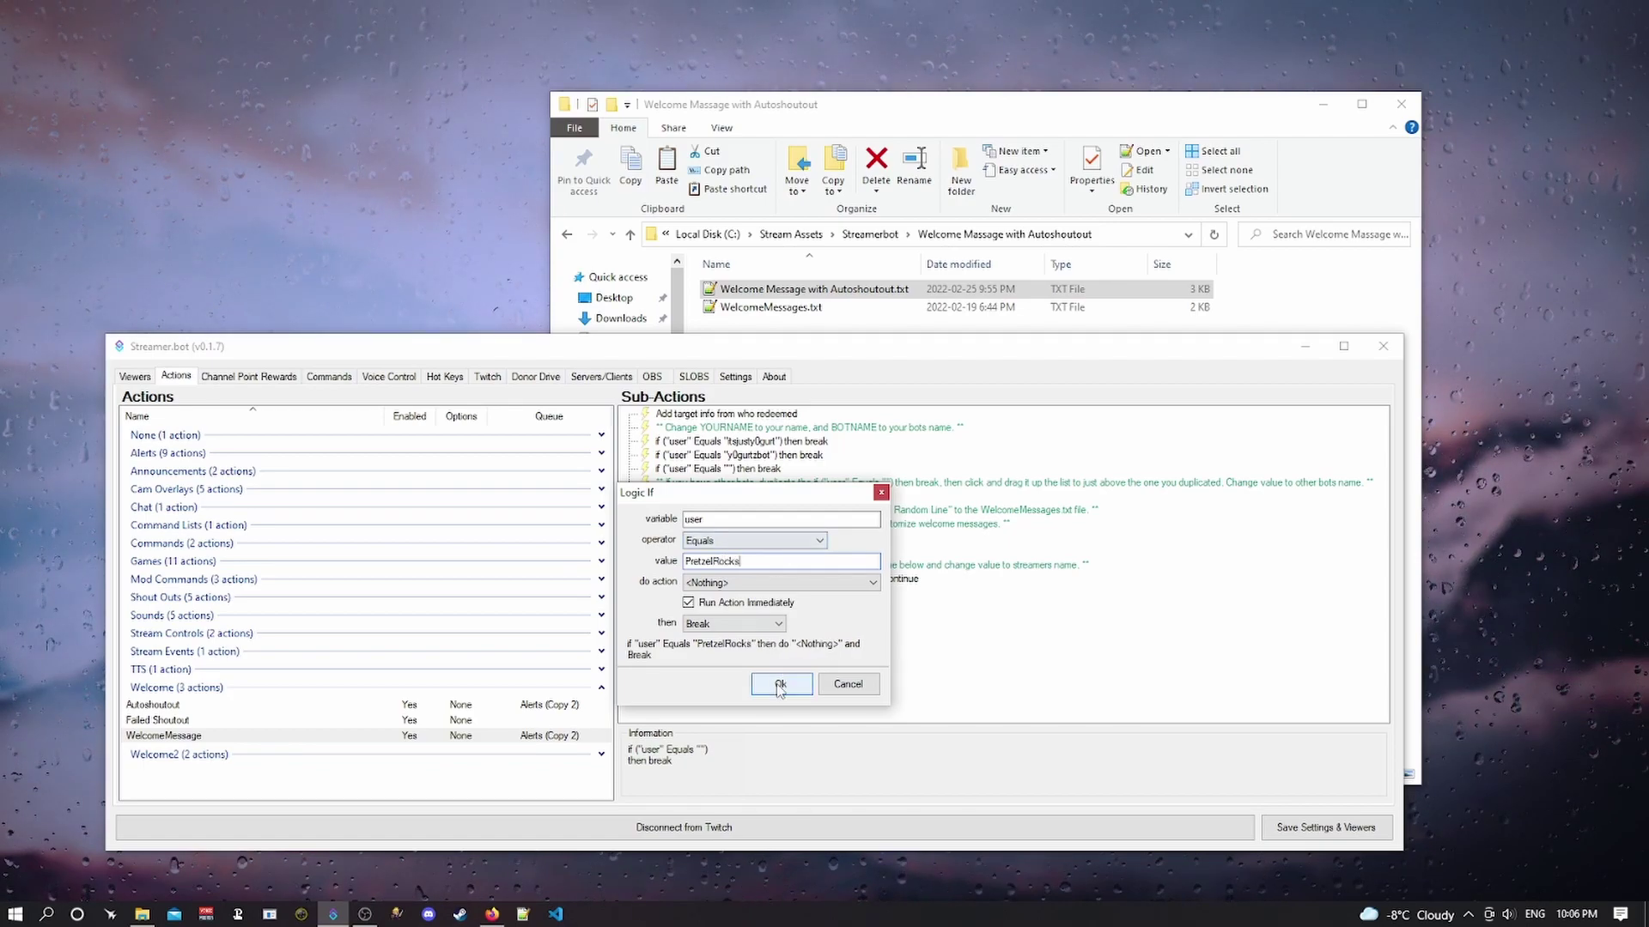
pyautogui.click(773, 684)
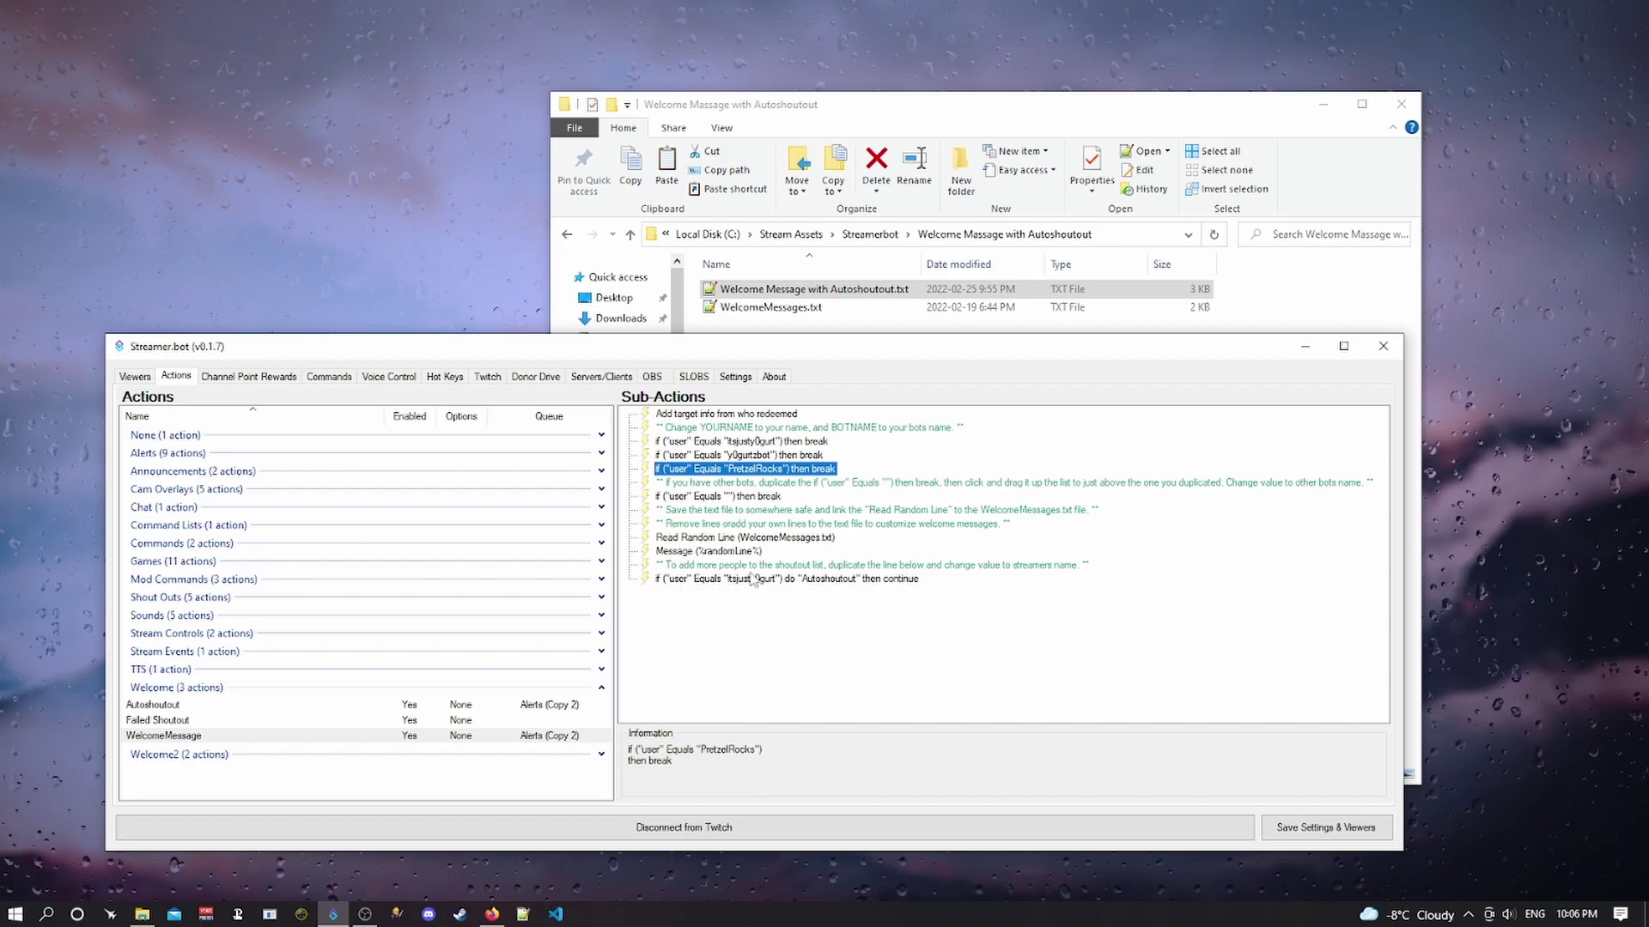
# - Point Read Random Line at C:\Stream Assets\Streamerbot\Welcome Massage with Autoshoutout\WelcomeMessages.txt
pyautogui.click(722, 539)
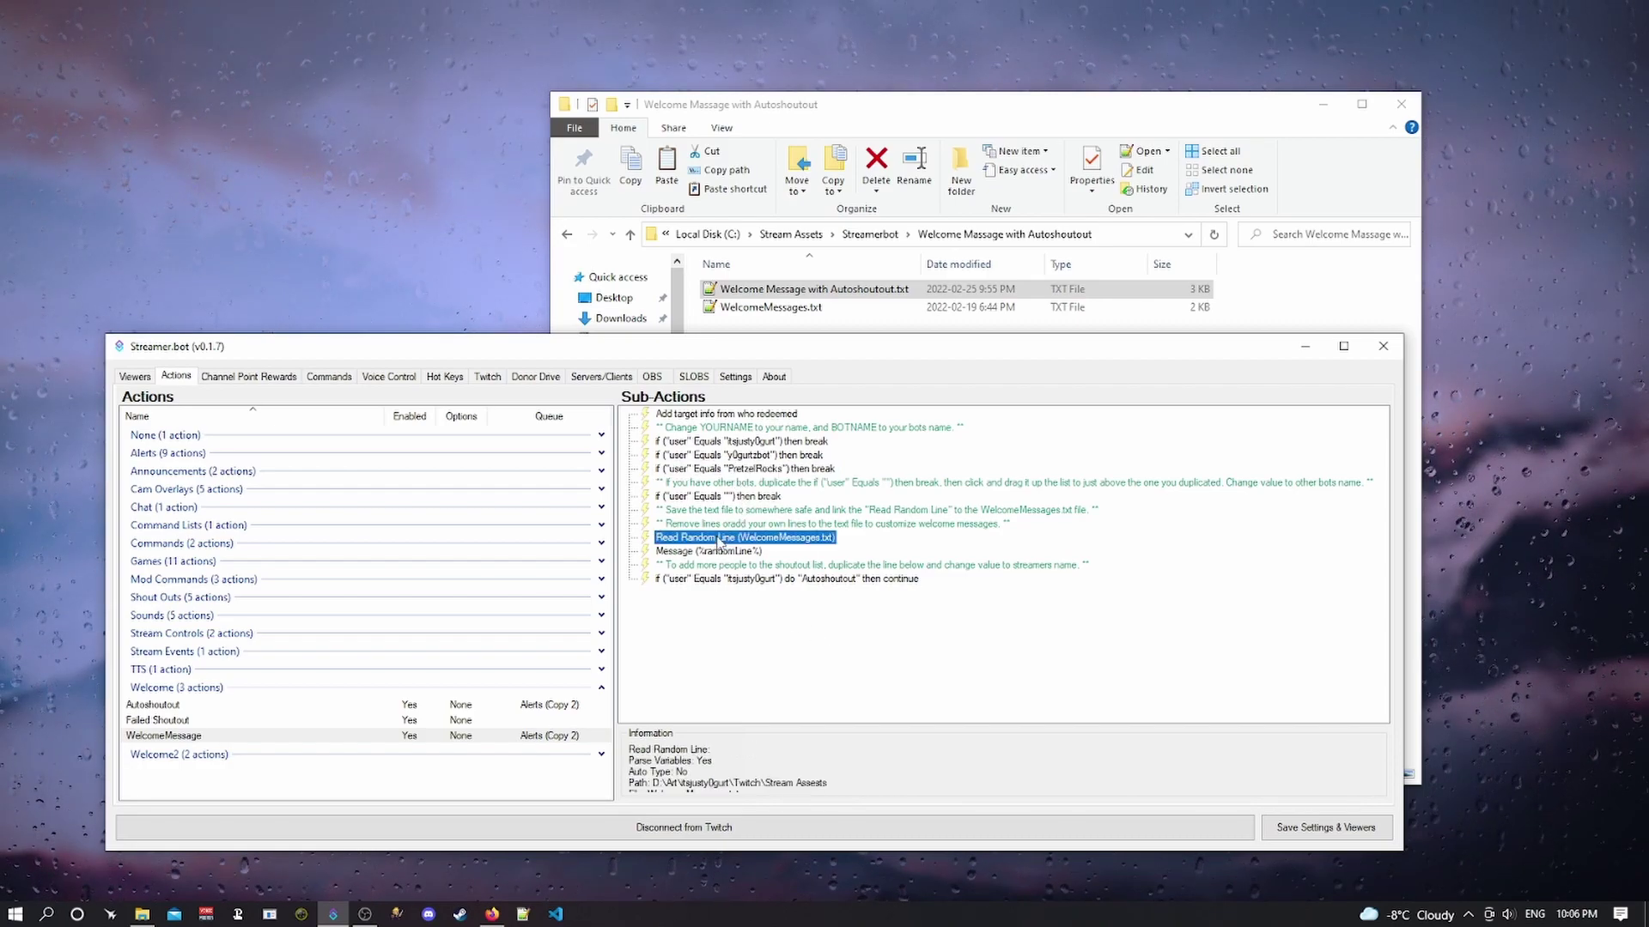
pyautogui.rightClick(719, 539)
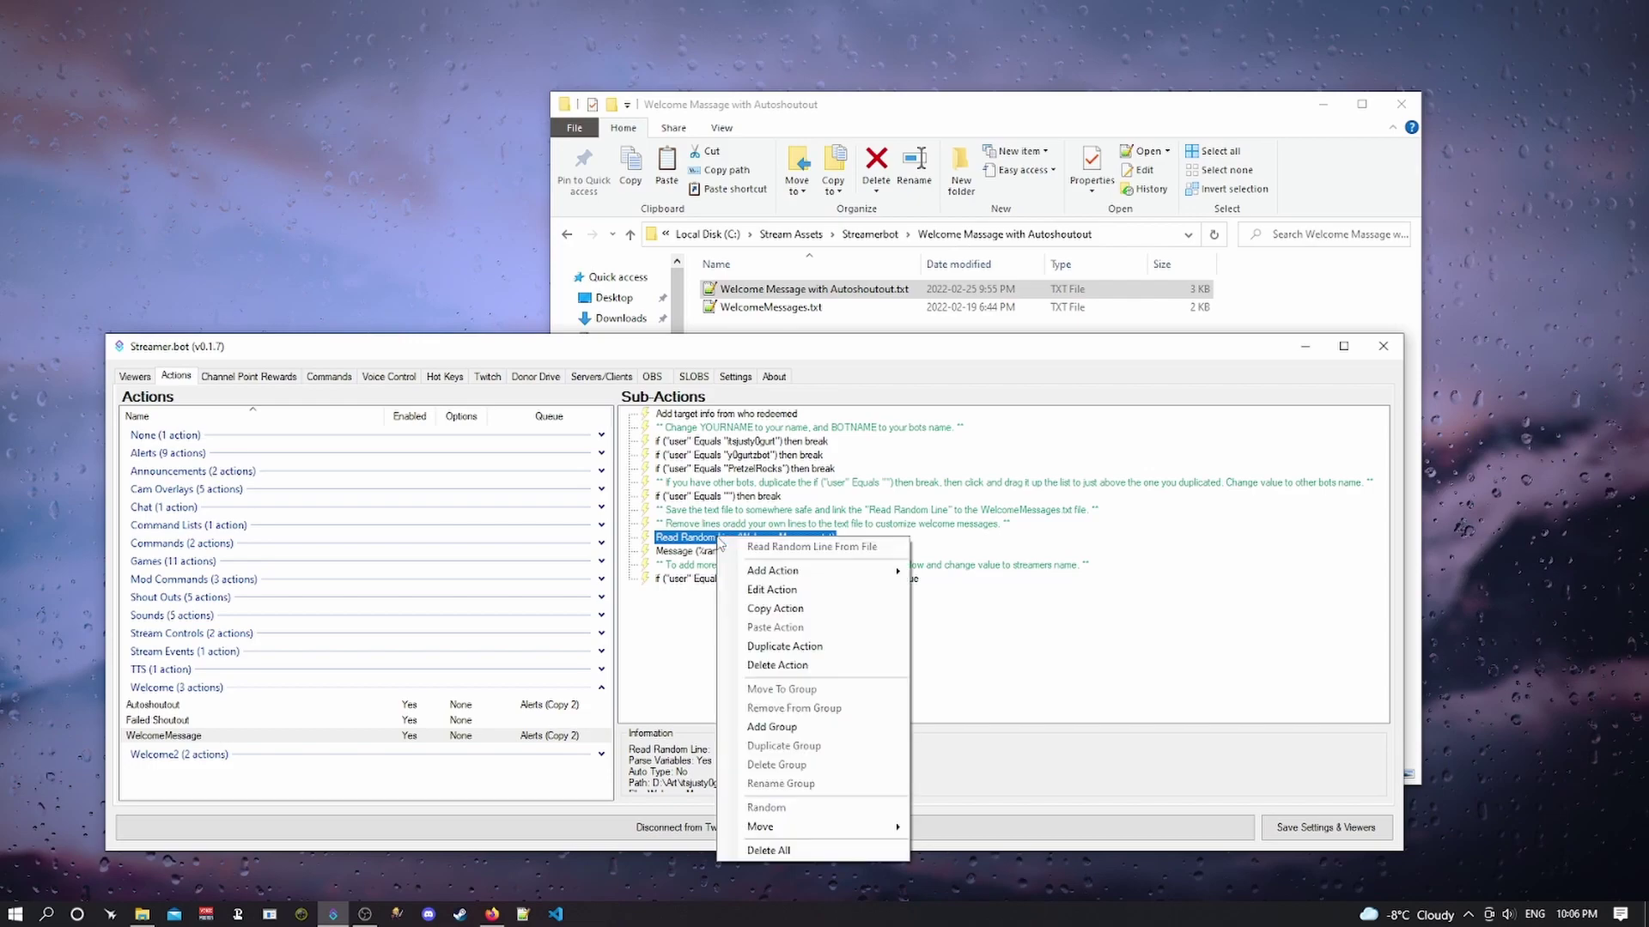
pyautogui.click(796, 592)
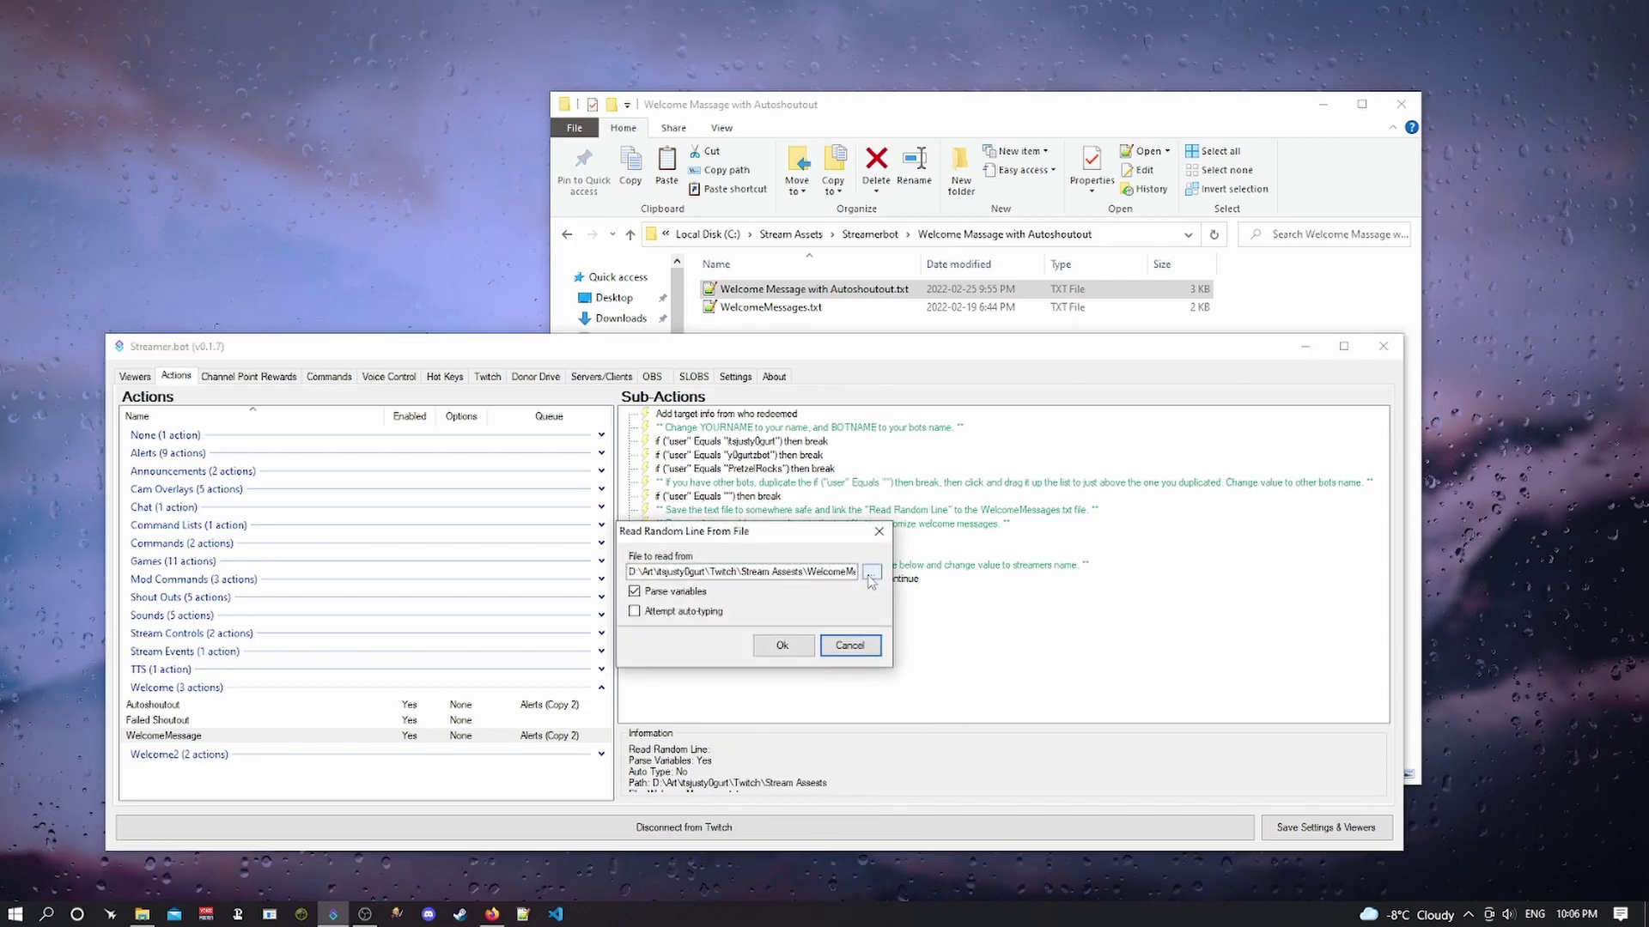
pyautogui.click(872, 572)
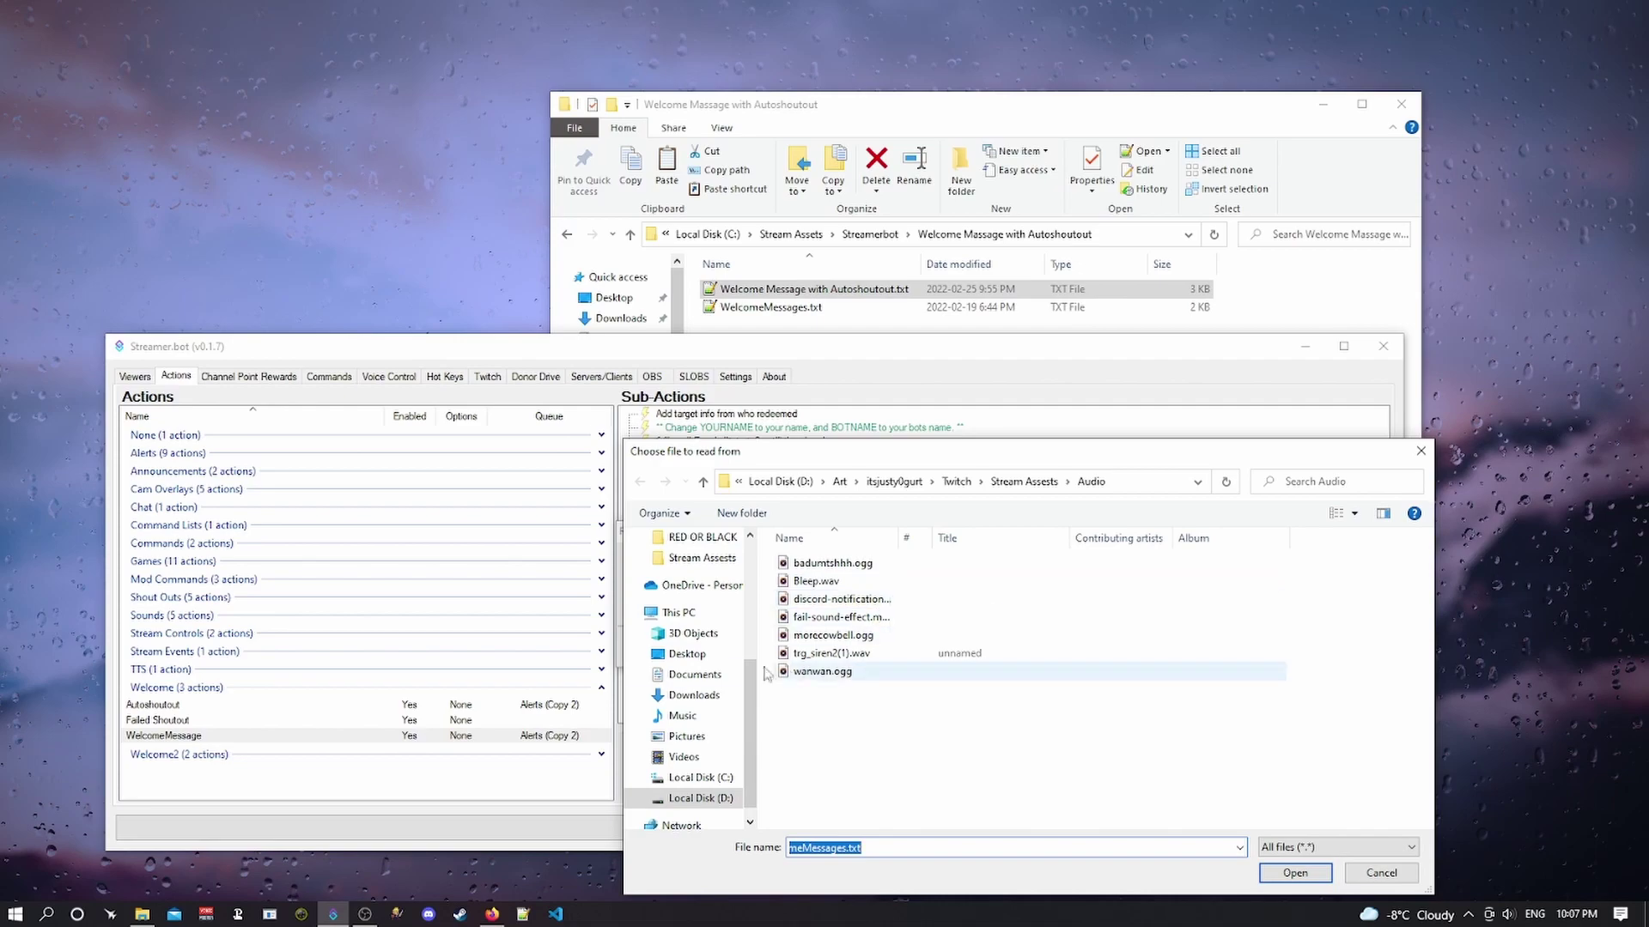
pyautogui.moveTo(694, 569)
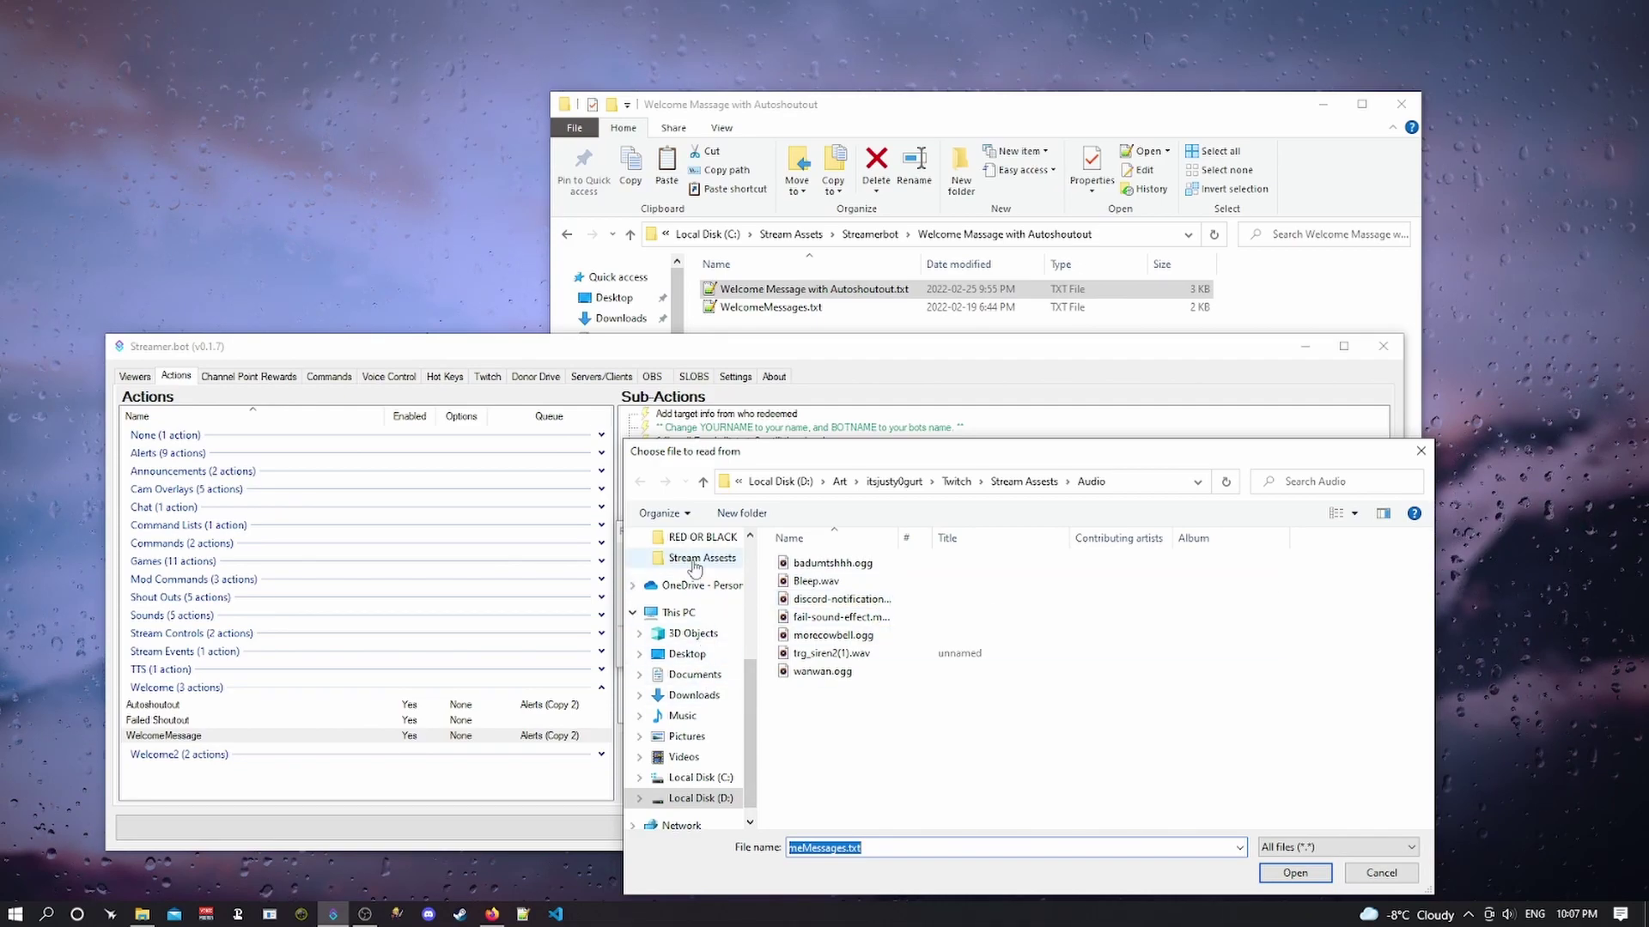
pyautogui.scroll(3, 693, 570)
pyautogui.scroll(3, 693, 569)
pyautogui.scroll(-3, 692, 567)
pyautogui.scroll(-3, 690, 567)
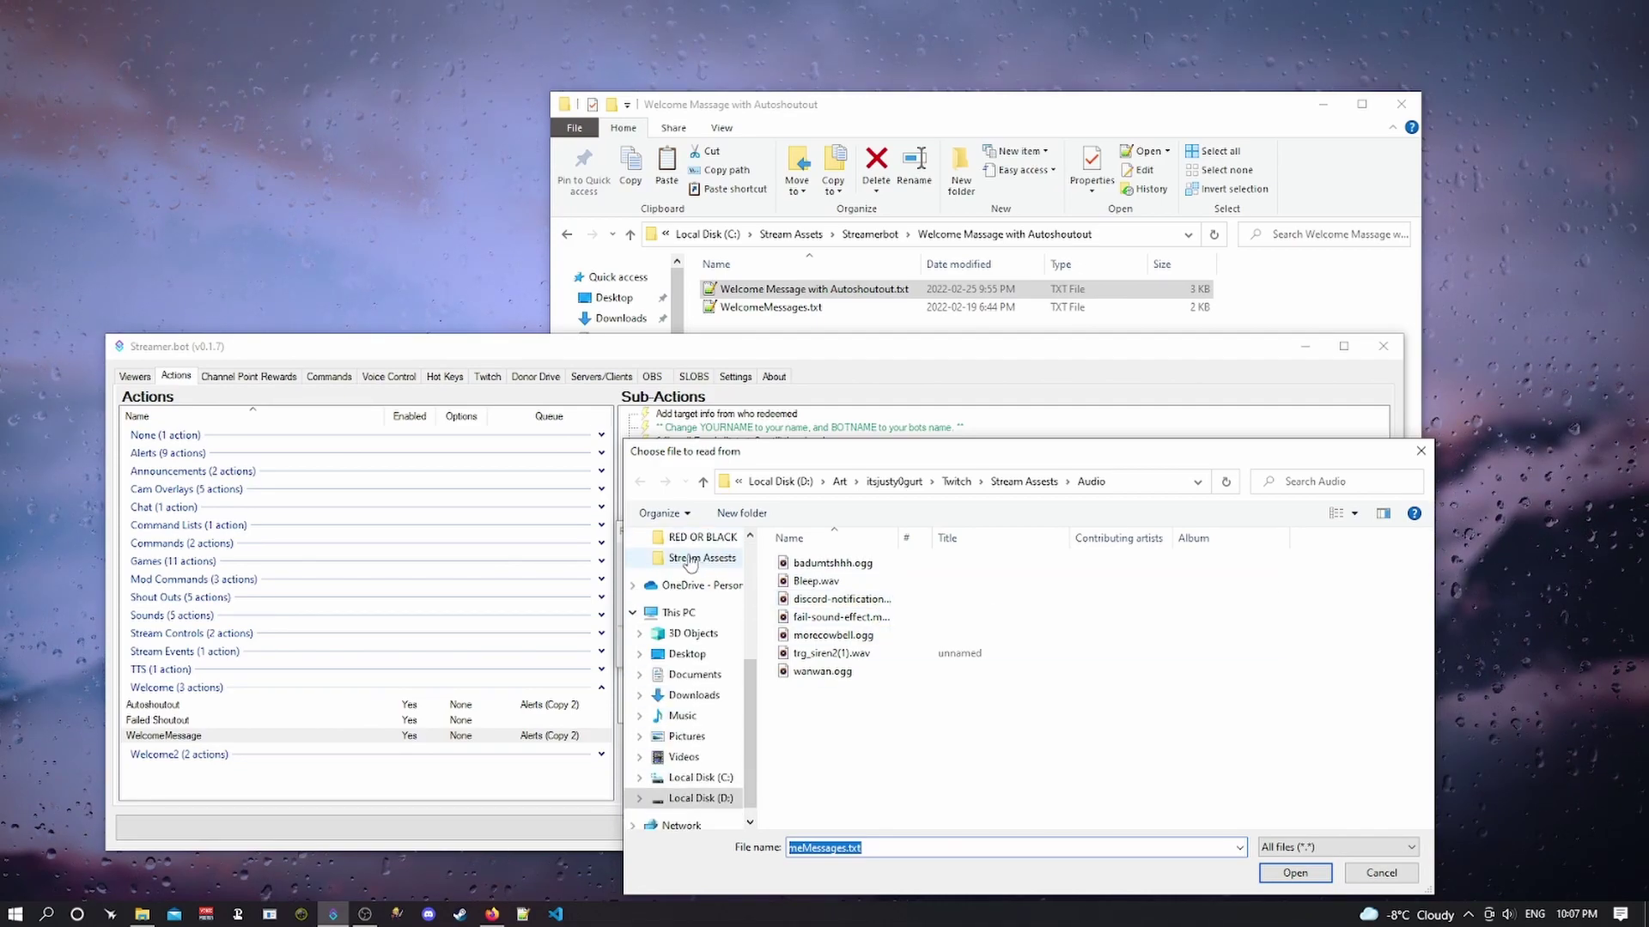
pyautogui.click(705, 778)
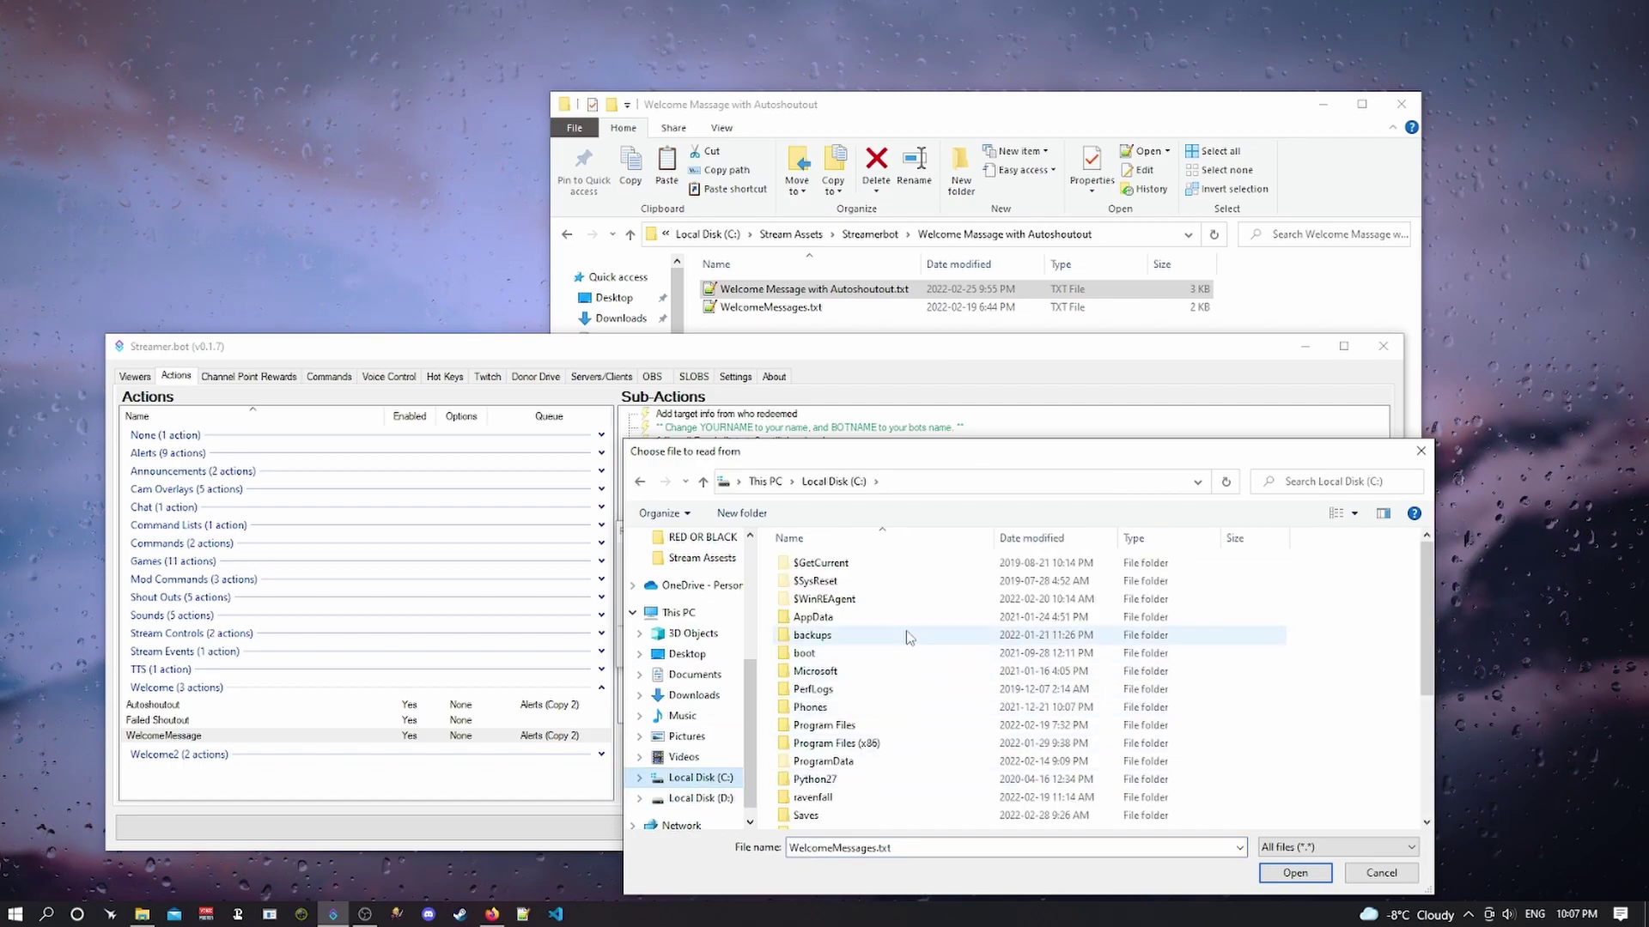
pyautogui.scroll(-2, 907, 639)
pyautogui.scroll(-2, 889, 657)
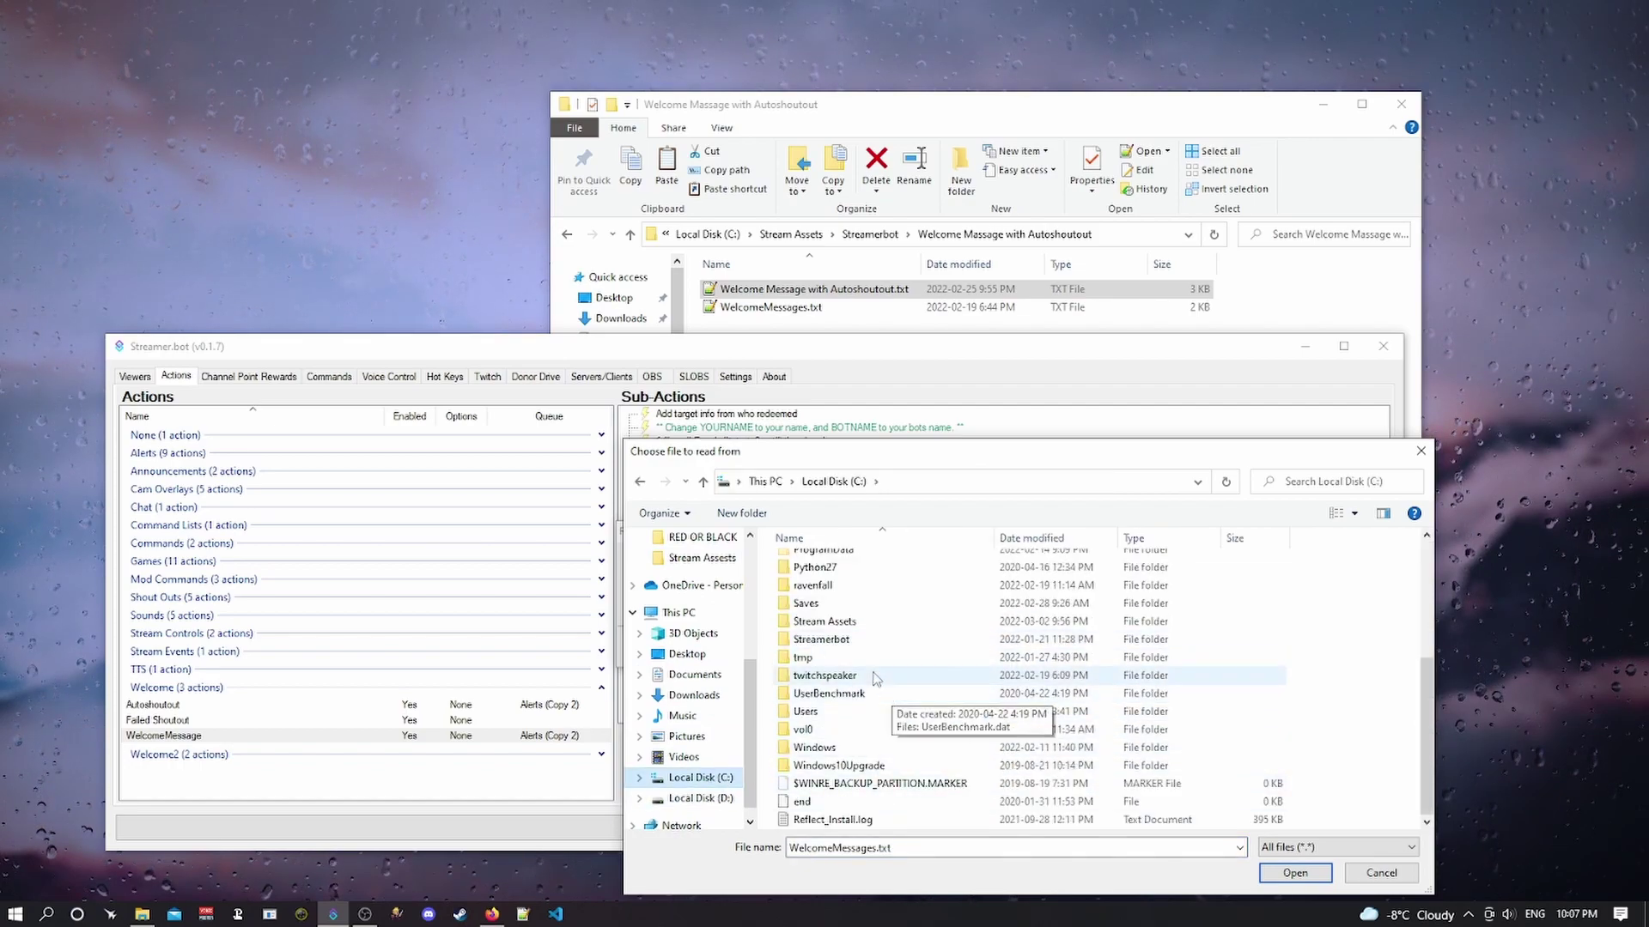
pyautogui.doubleClick(832, 624)
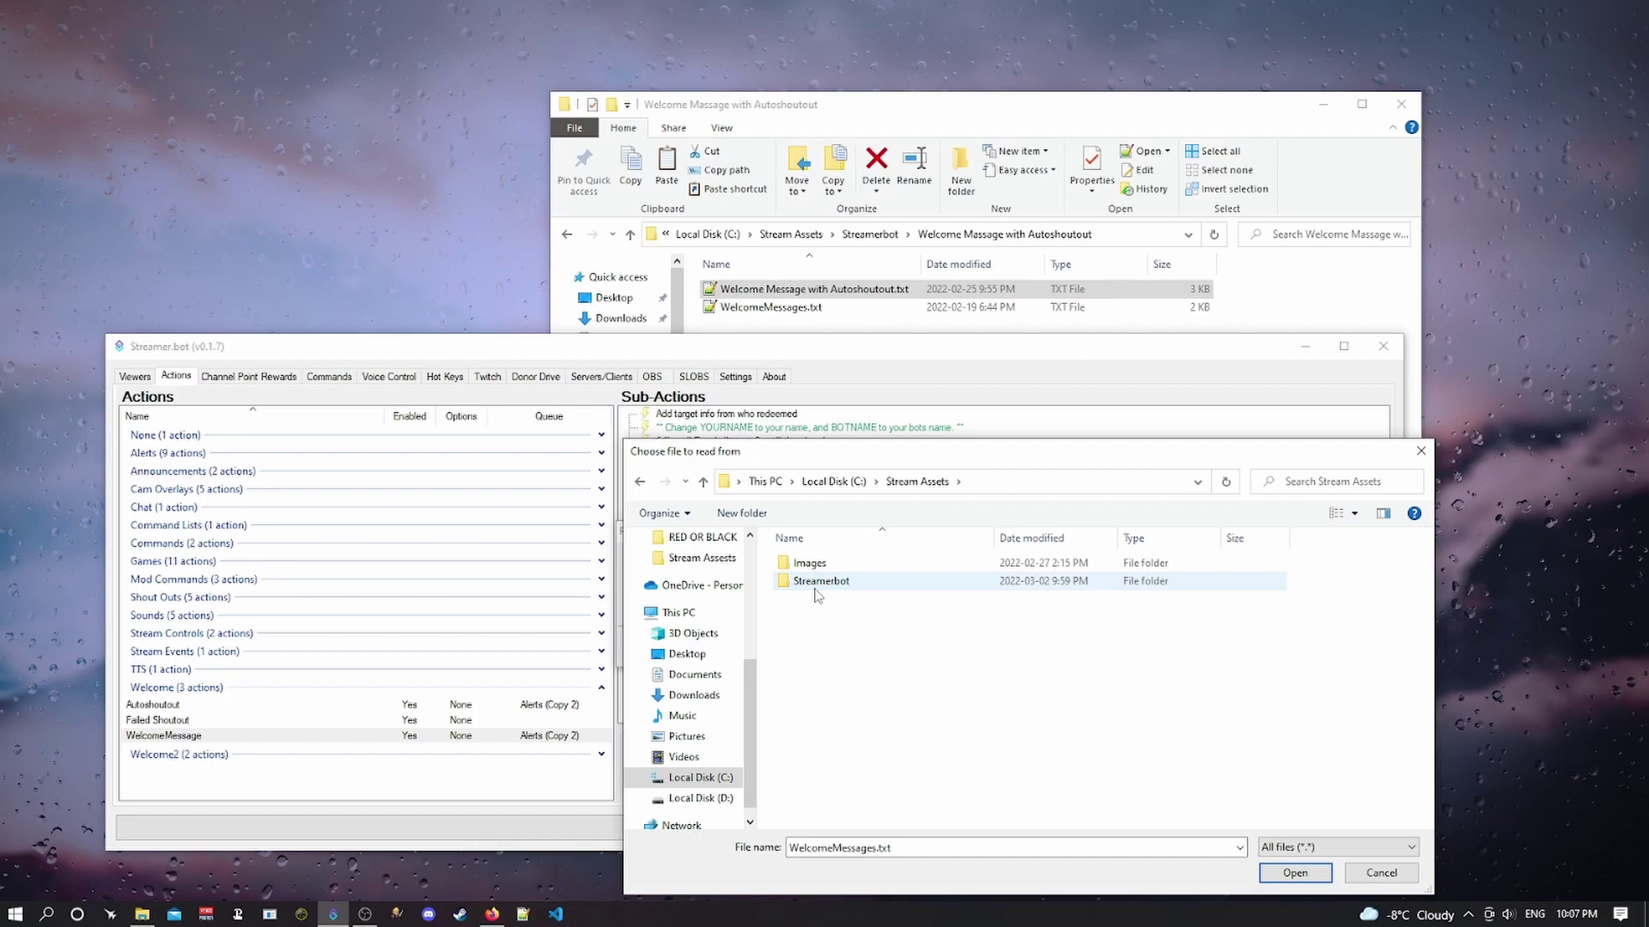
pyautogui.doubleClick(823, 582)
pyautogui.doubleClick(828, 572)
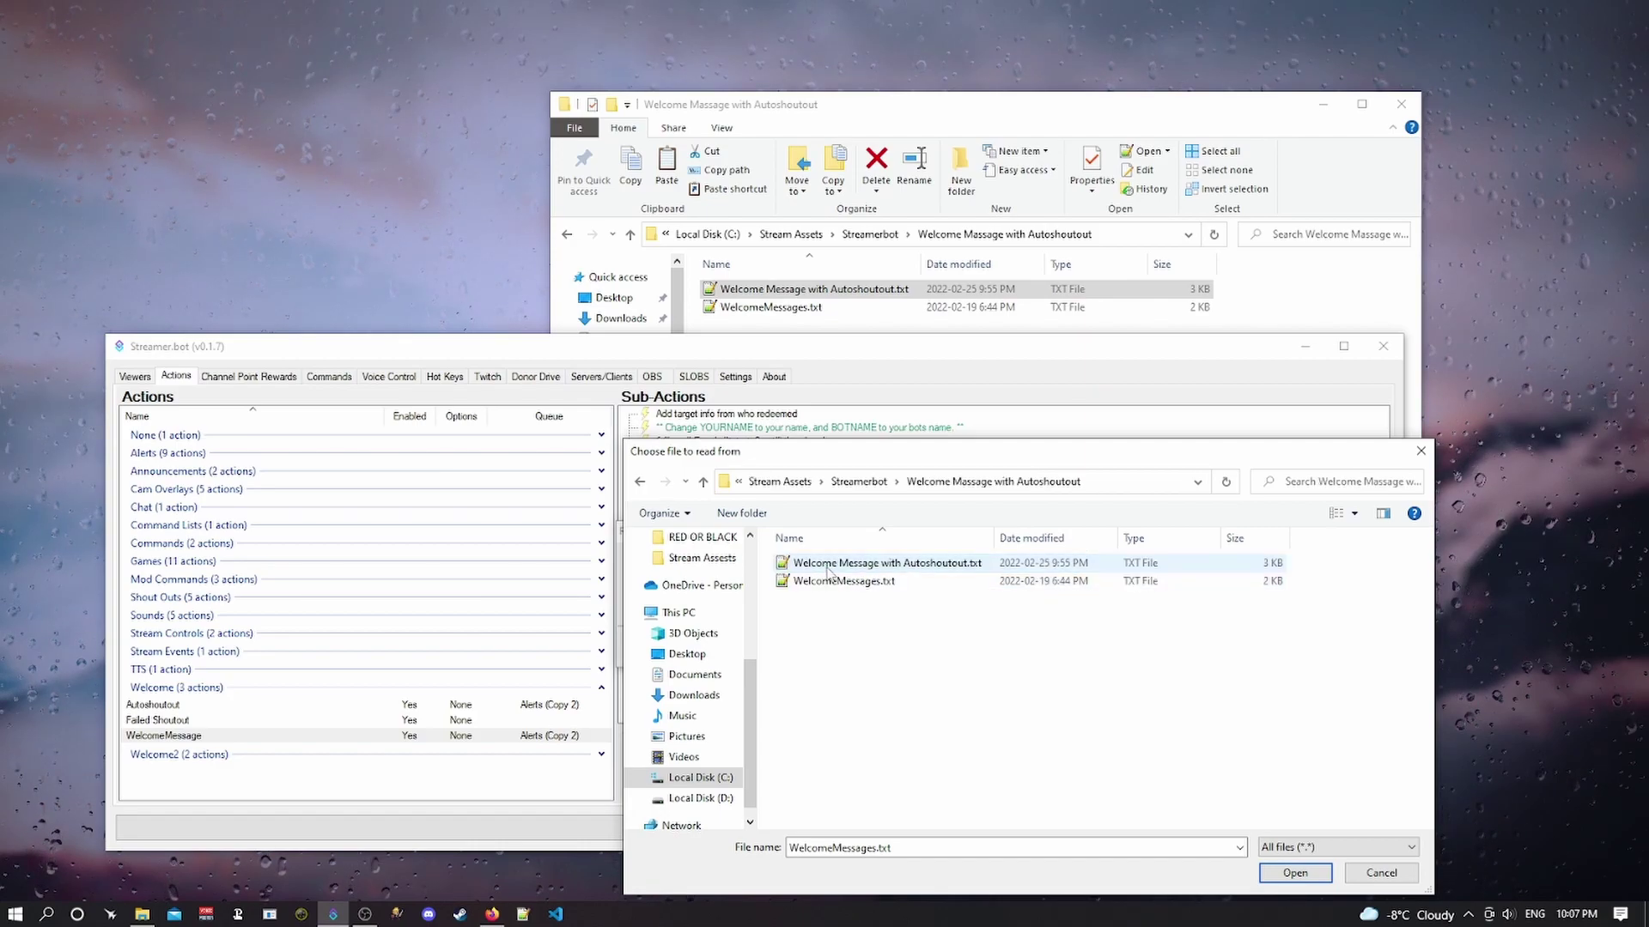
pyautogui.click(839, 587)
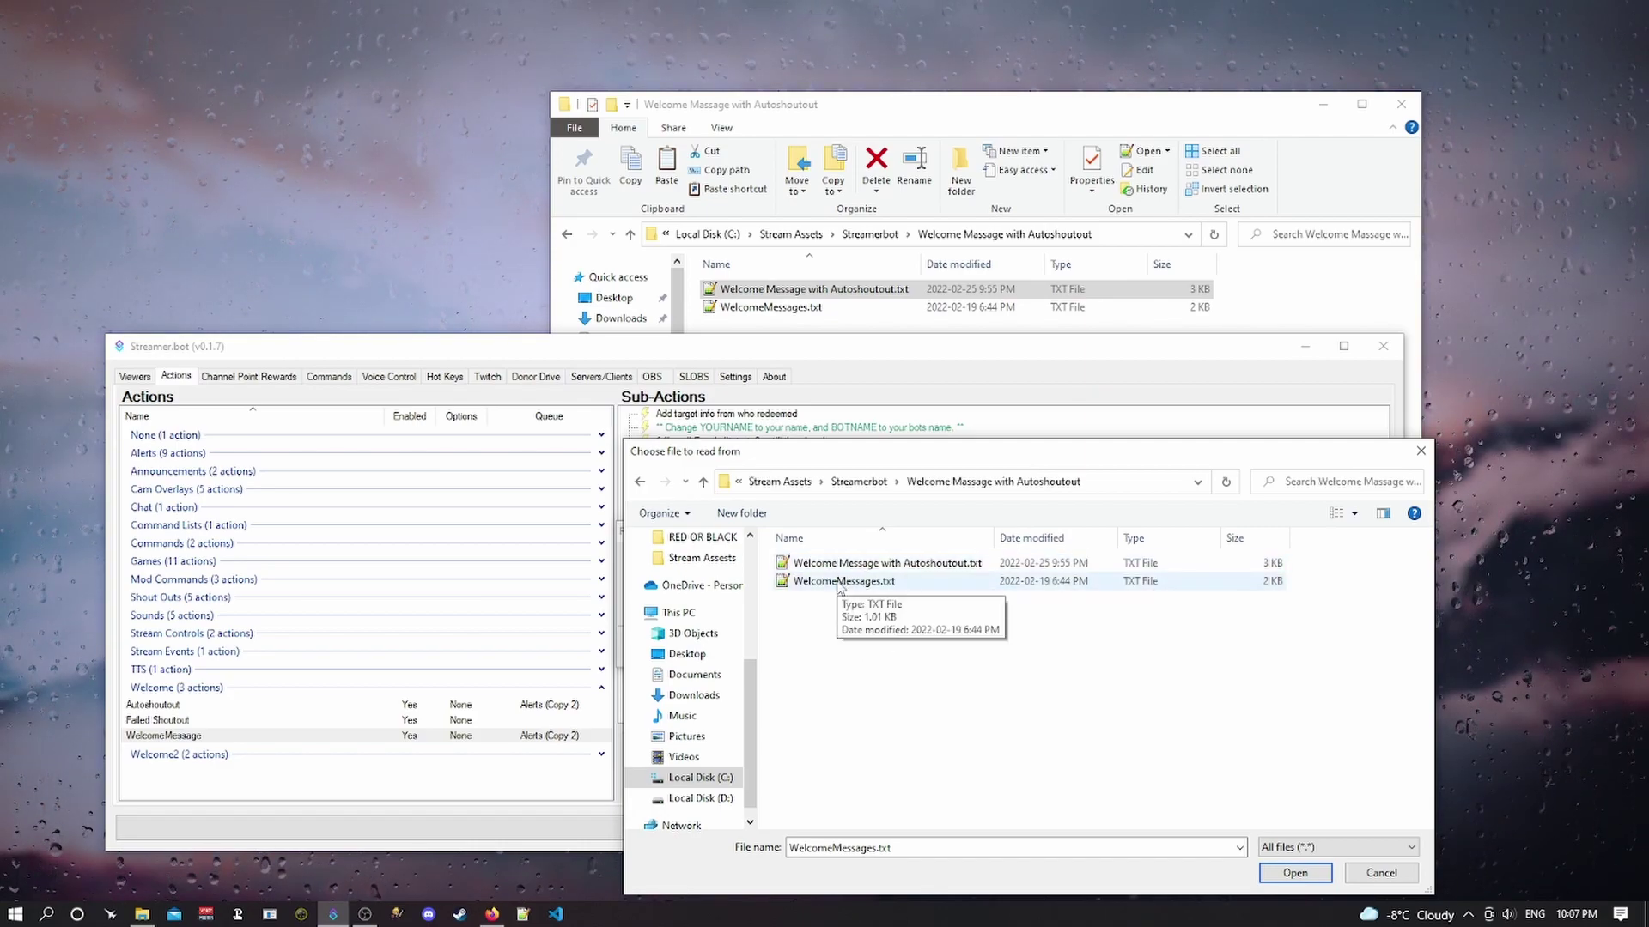
pyautogui.doubleClick(839, 583)
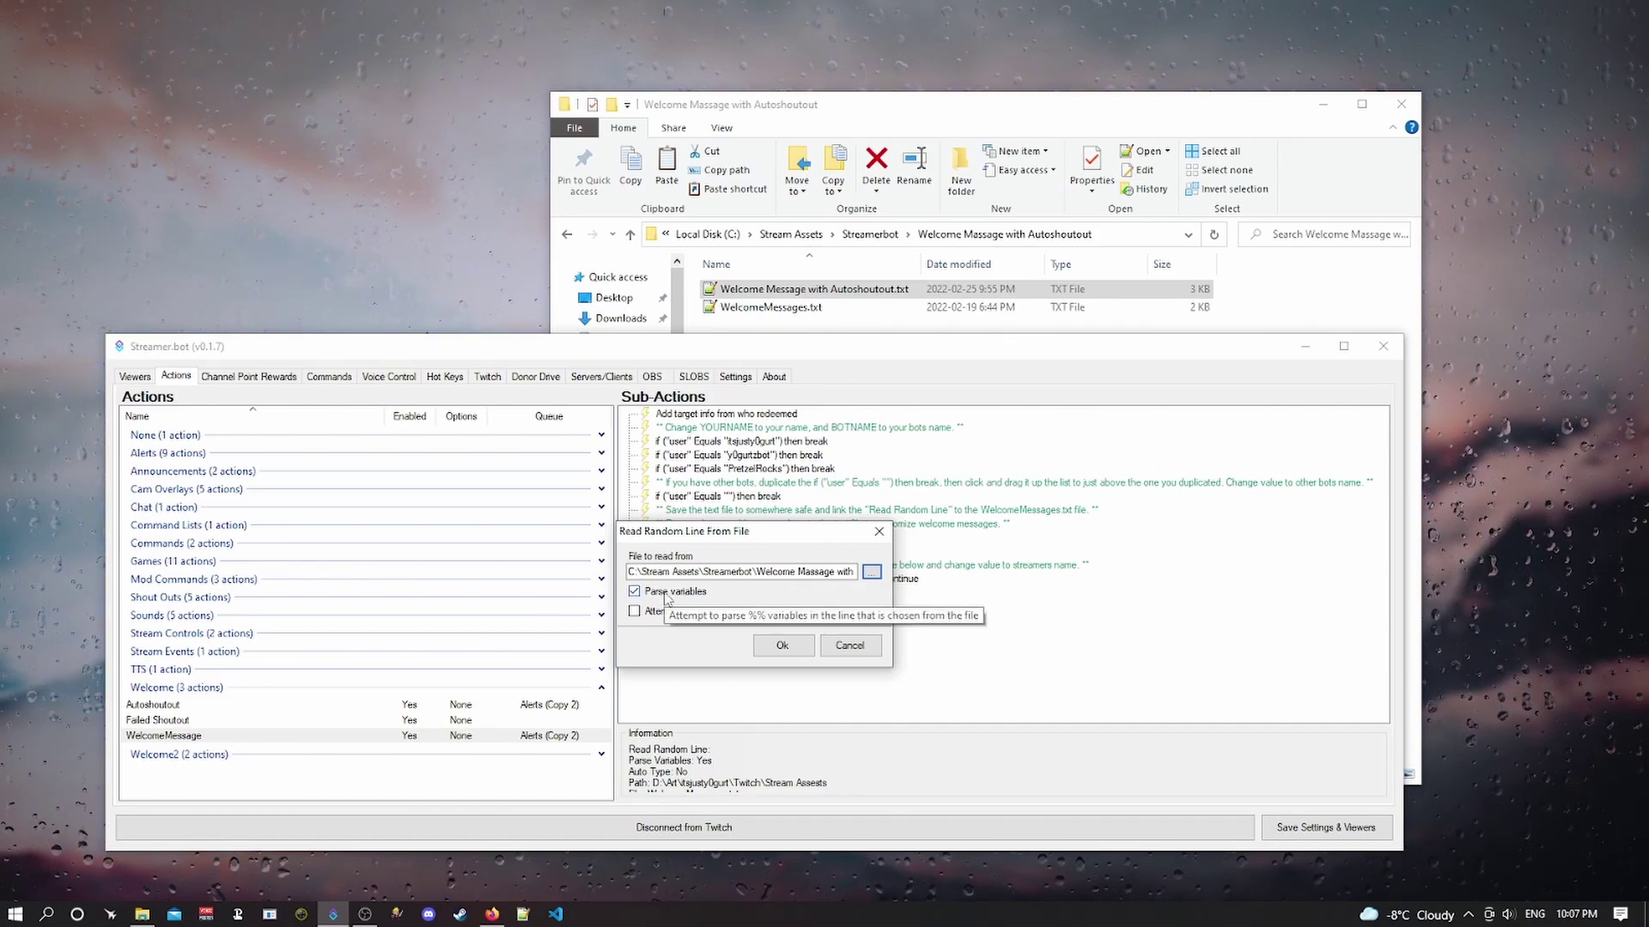
# - Apply the file path, then duplicate the Autoshoutout check with the value yourfriendsname
pyautogui.click(782, 646)
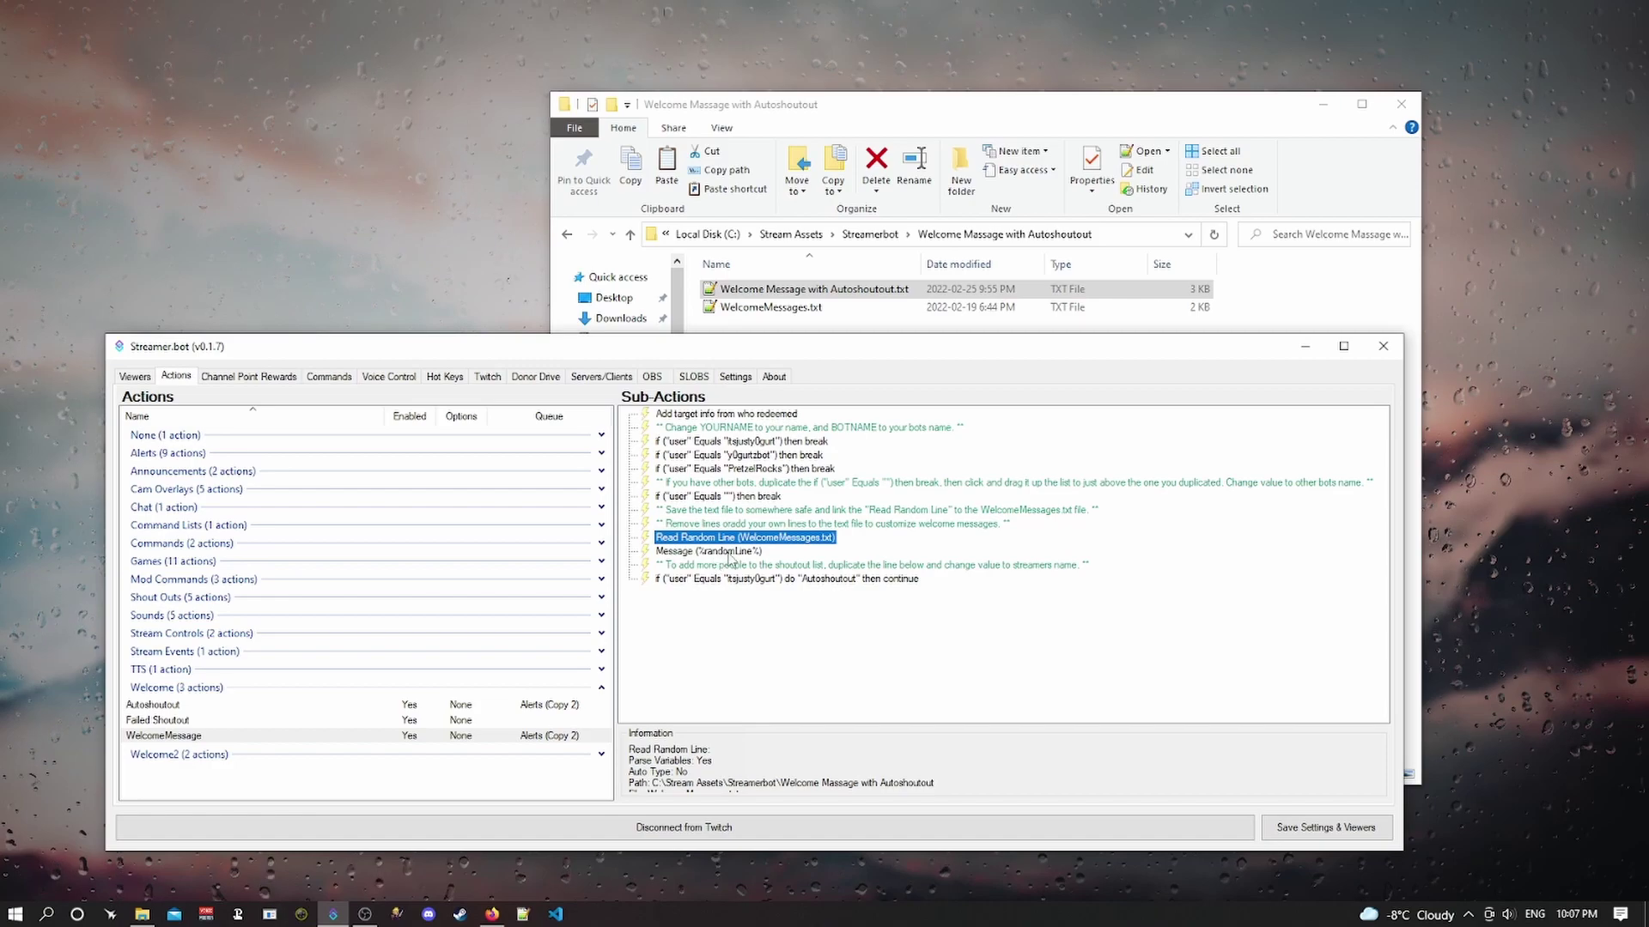
pyautogui.click(708, 582)
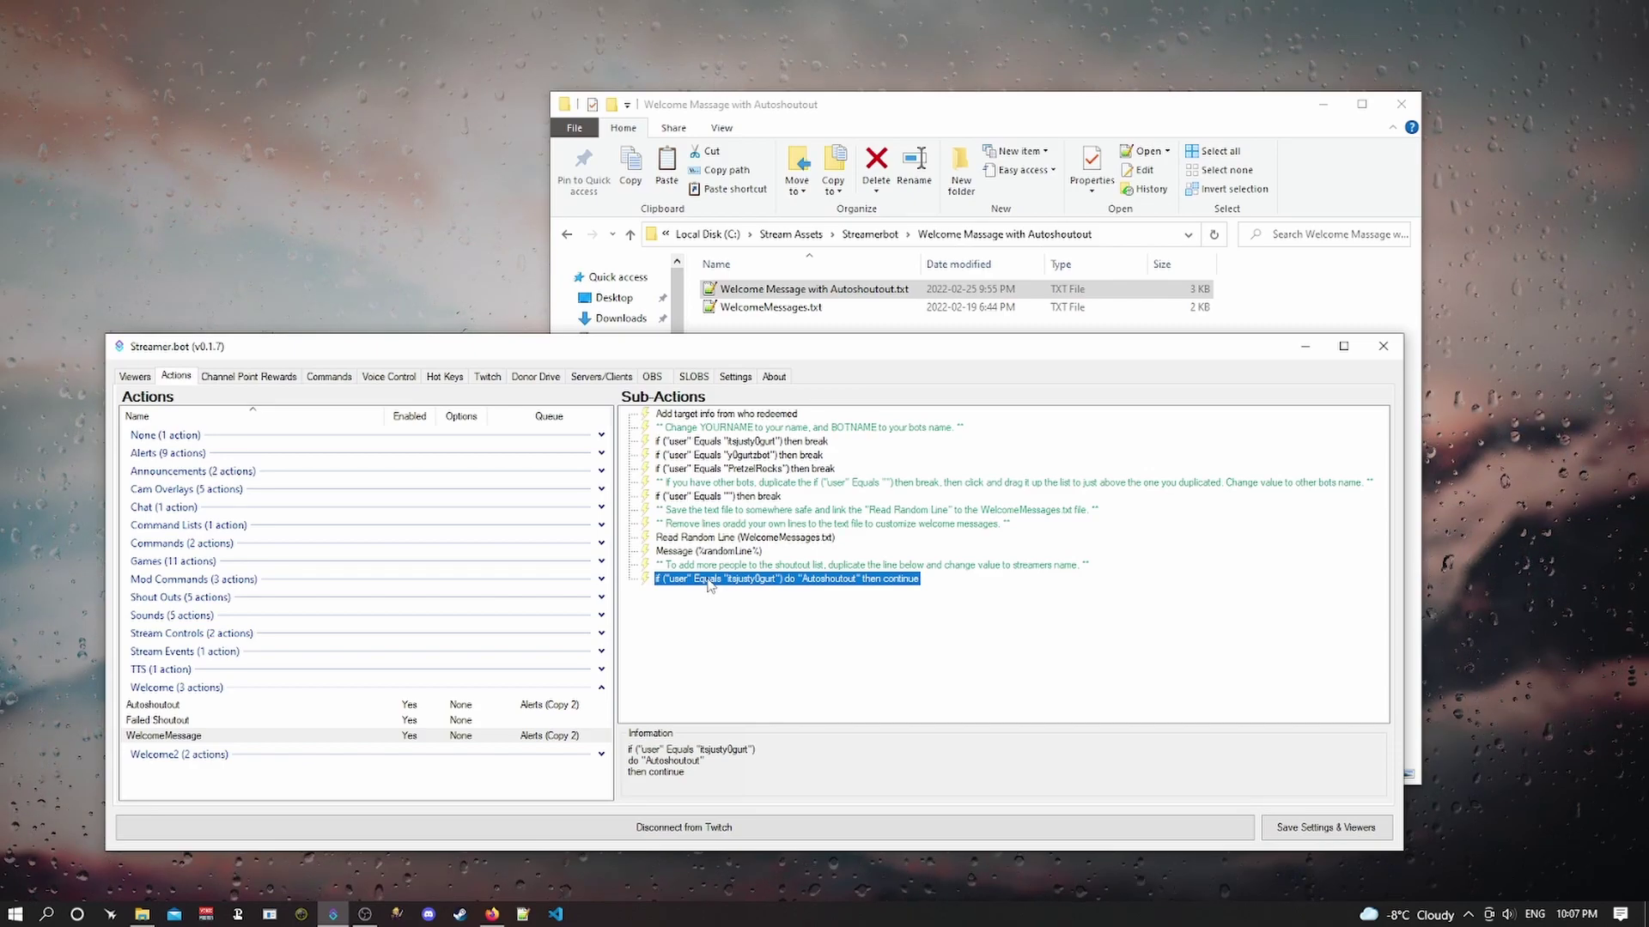
pyautogui.rightClick(708, 582)
pyautogui.click(837, 685)
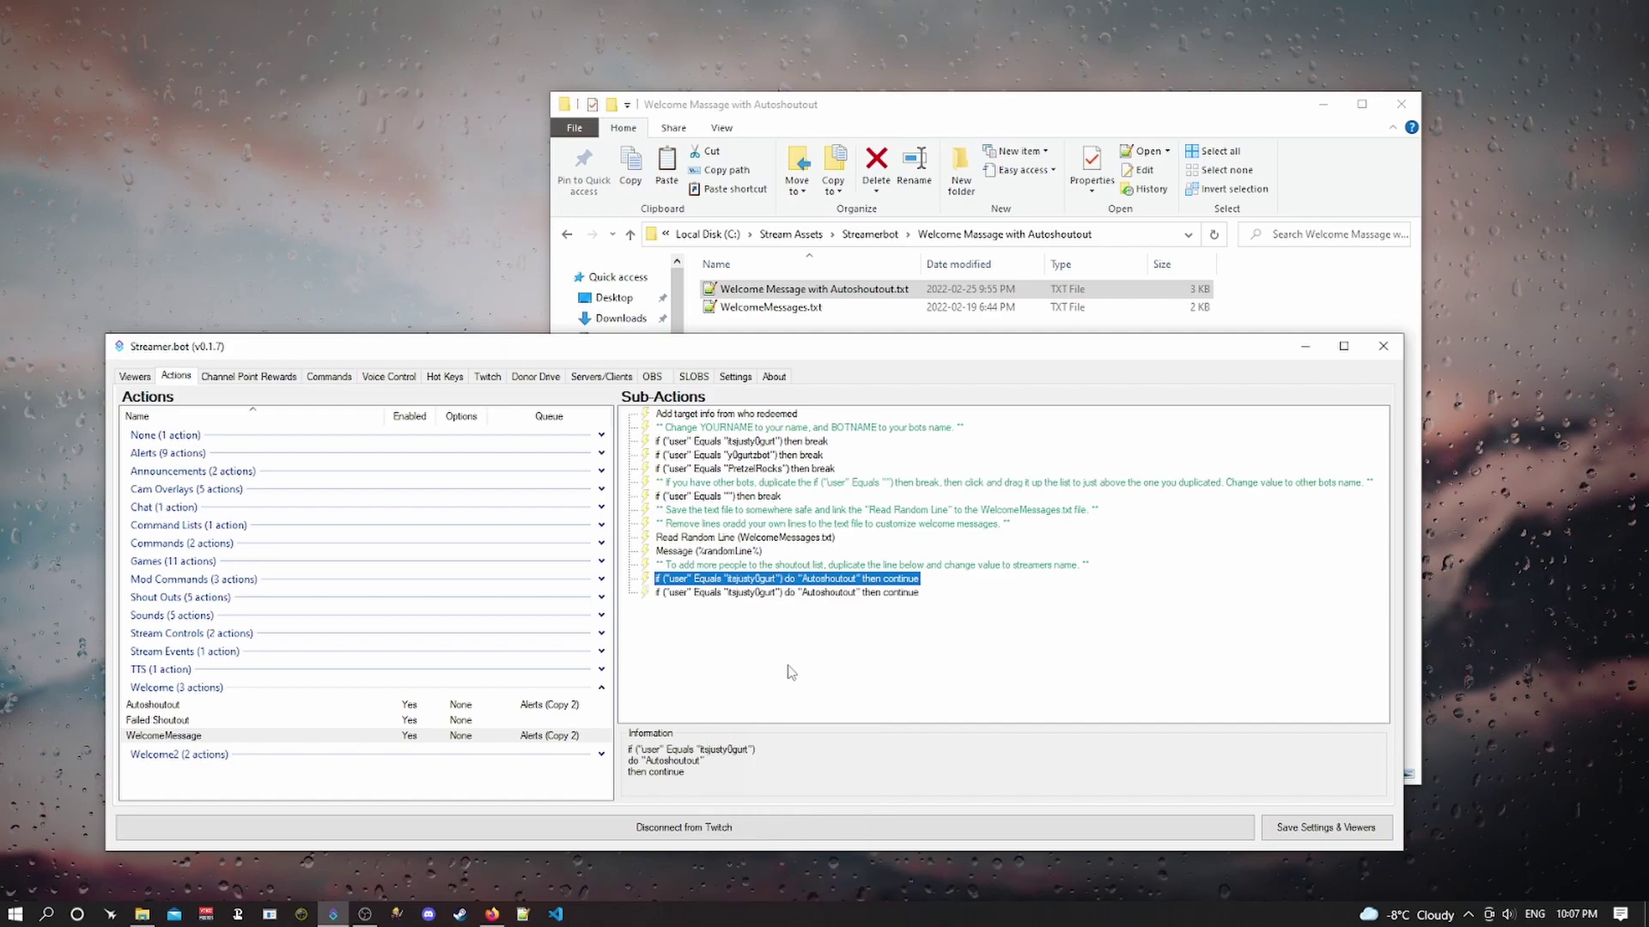
pyautogui.doubleClick(740, 594)
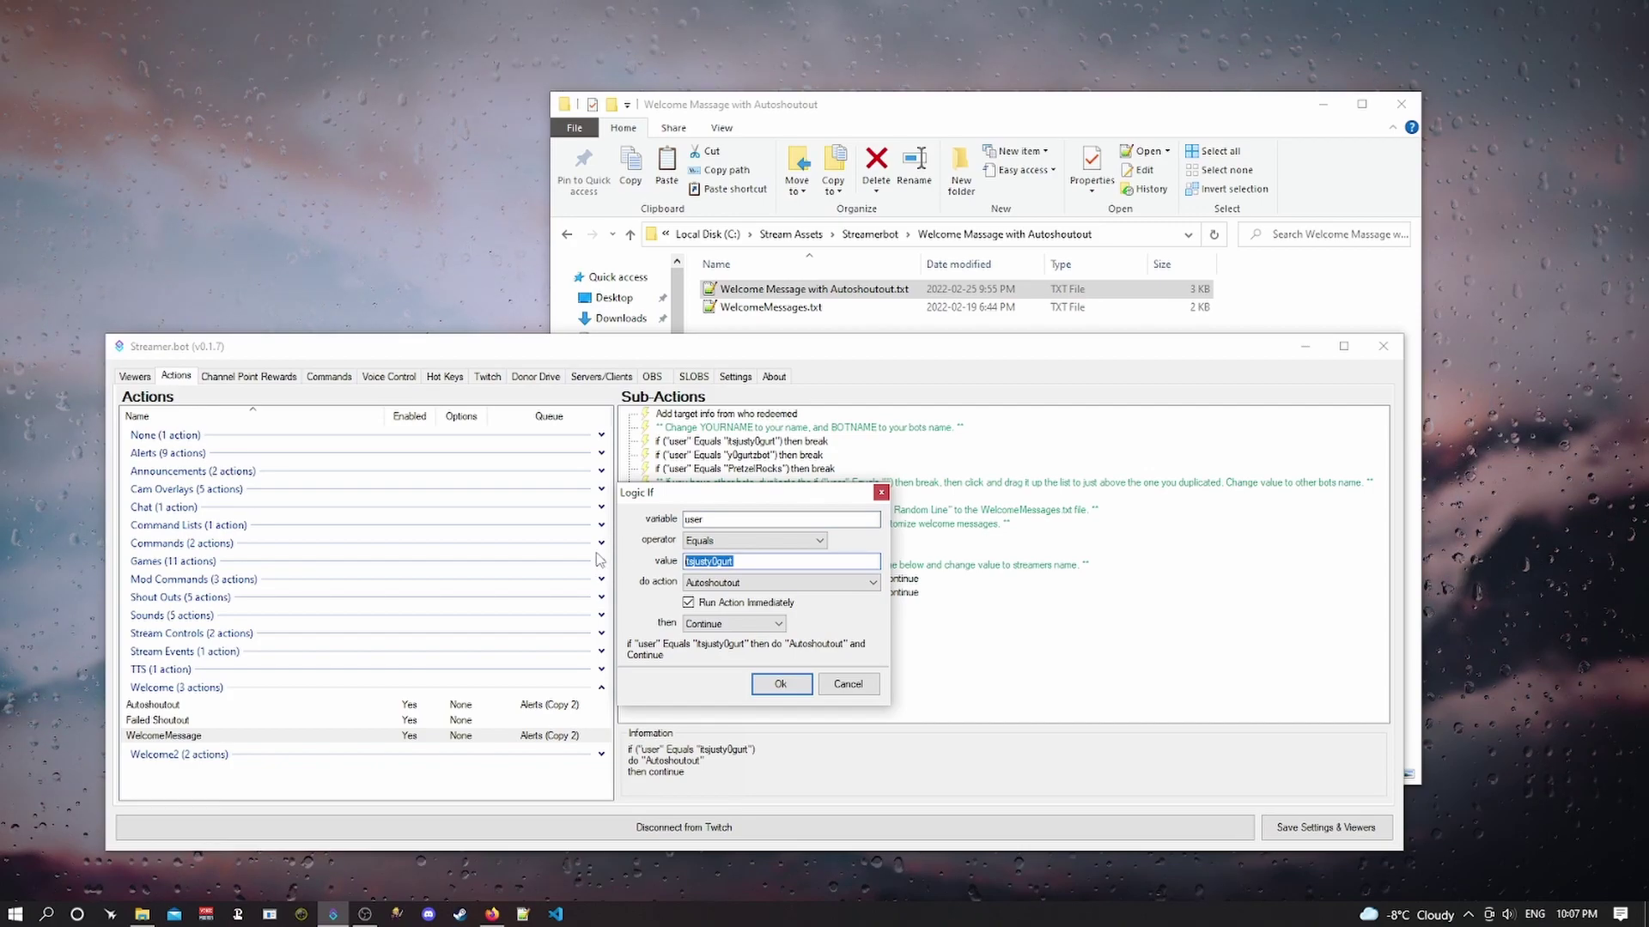
pyautogui.write('yourfr')
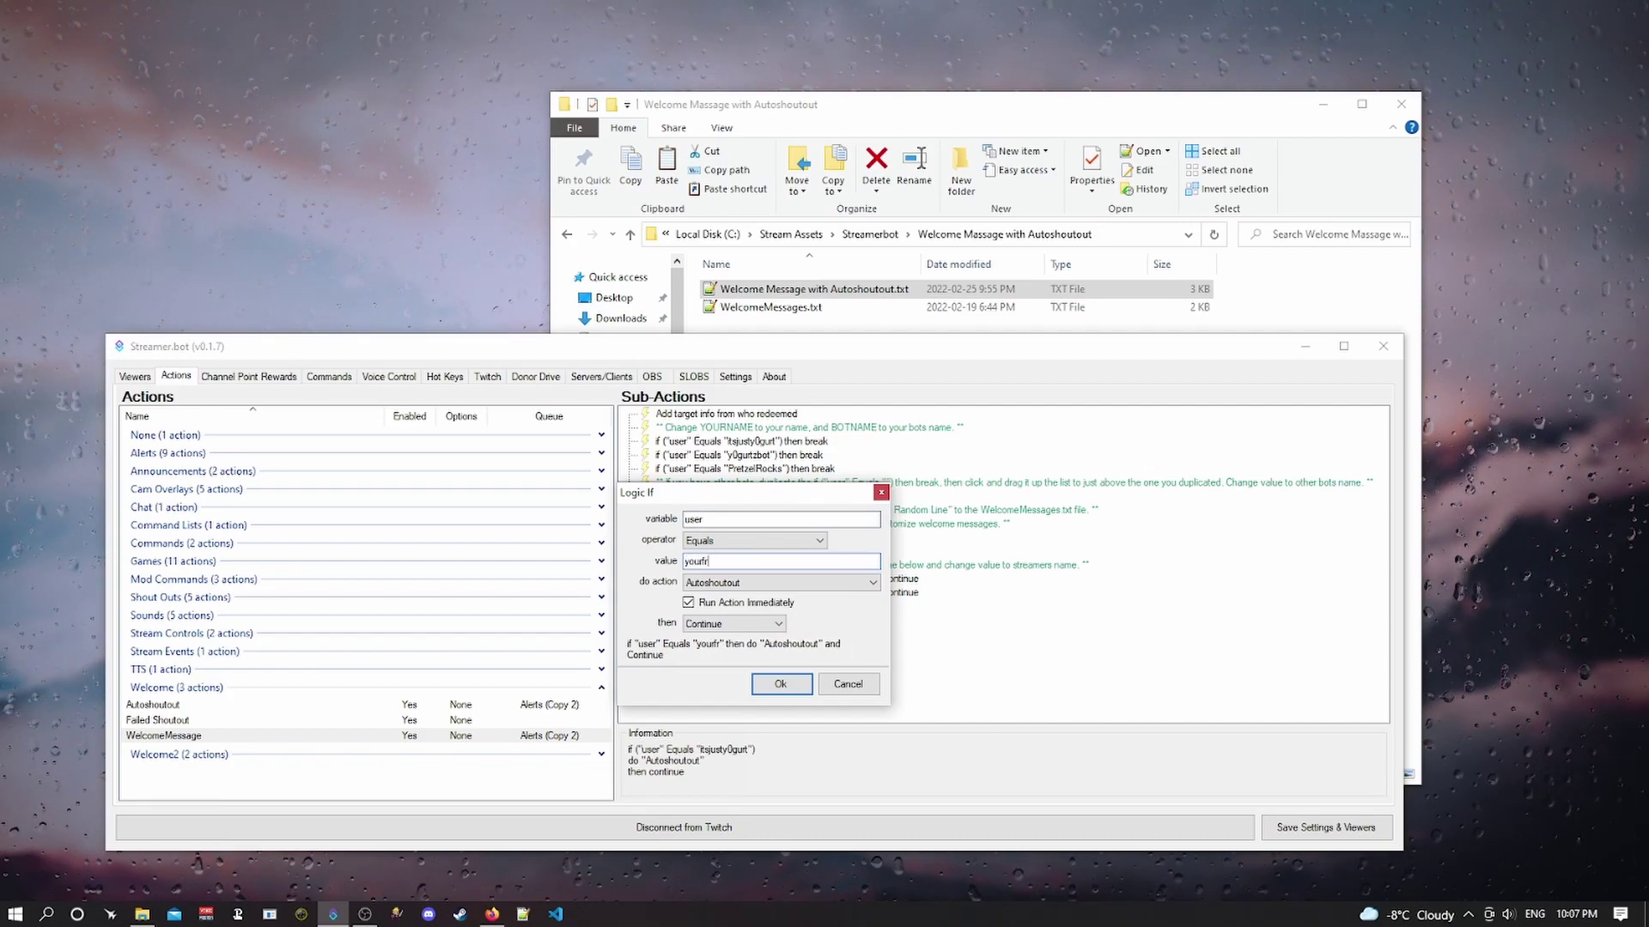
pyautogui.write('iendsname')
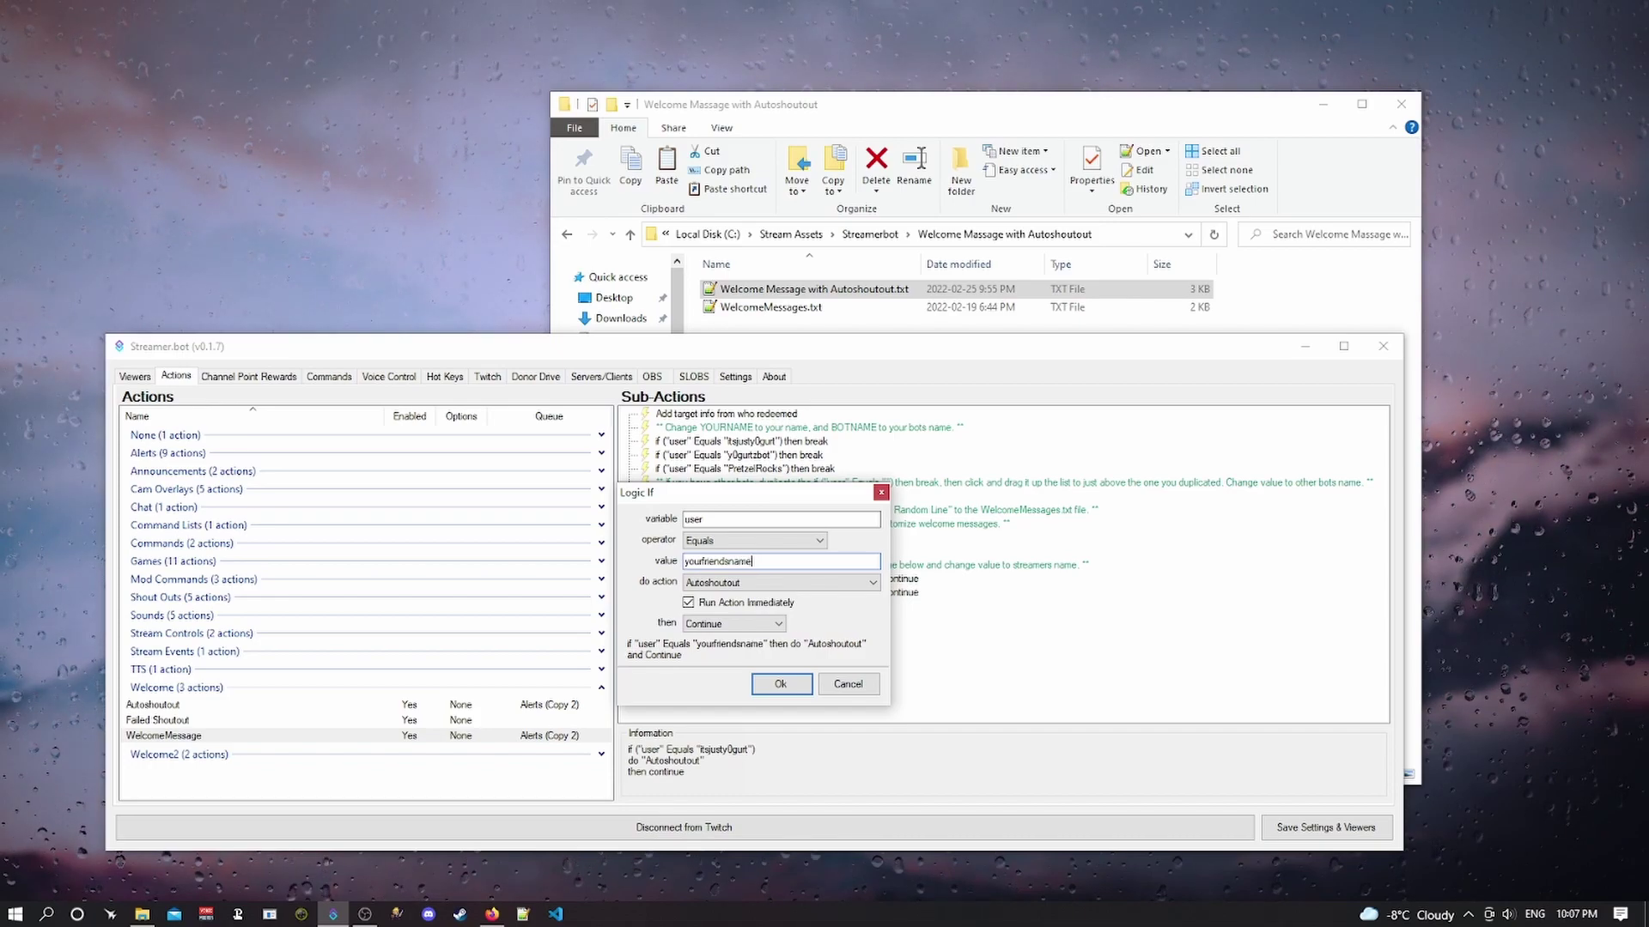
pyautogui.click(776, 684)
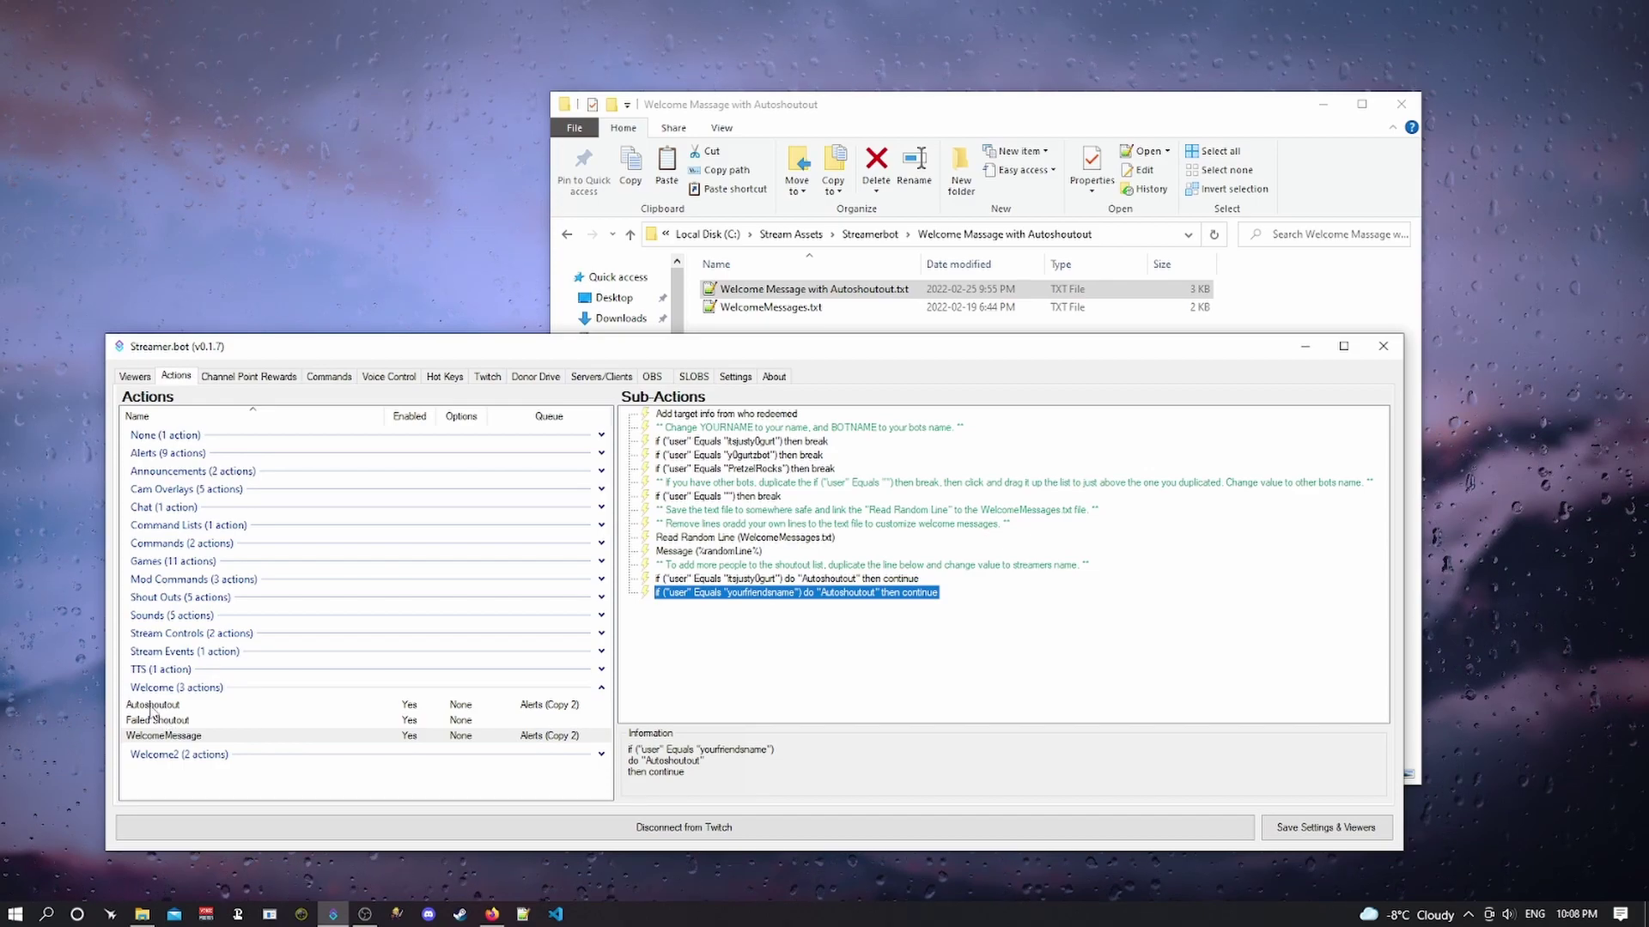
# - Review and accept Autoshoutout's message "Hey! Check out %user%… last seen playing %game%!"
pyautogui.click(152, 708)
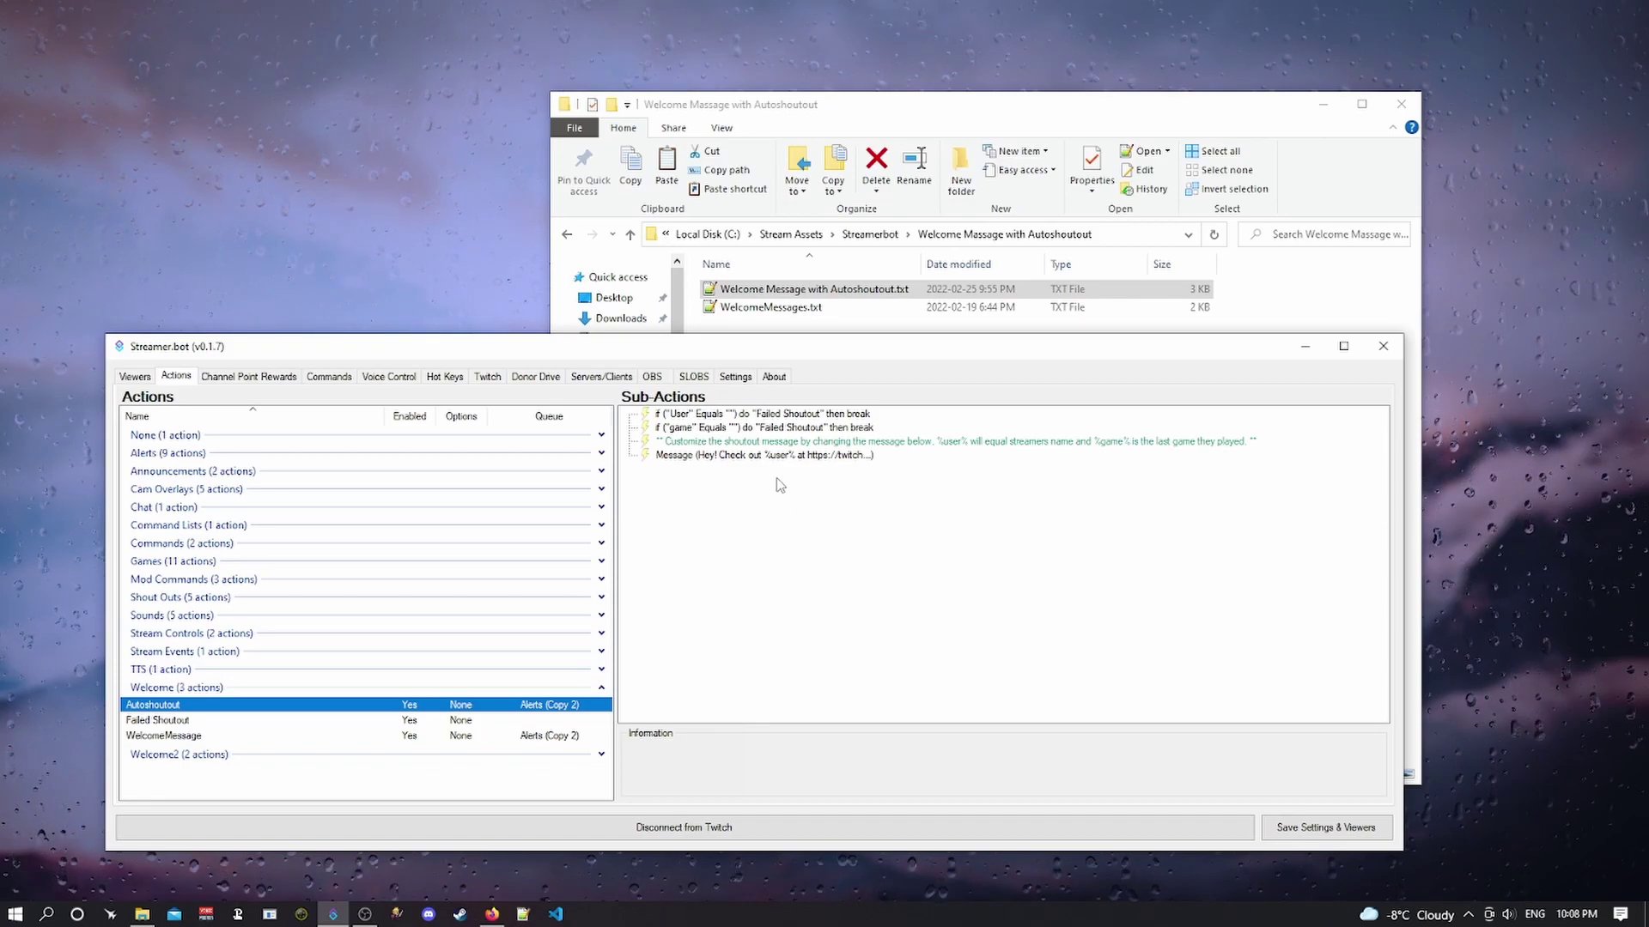
pyautogui.click(671, 455)
pyautogui.doubleClick(672, 456)
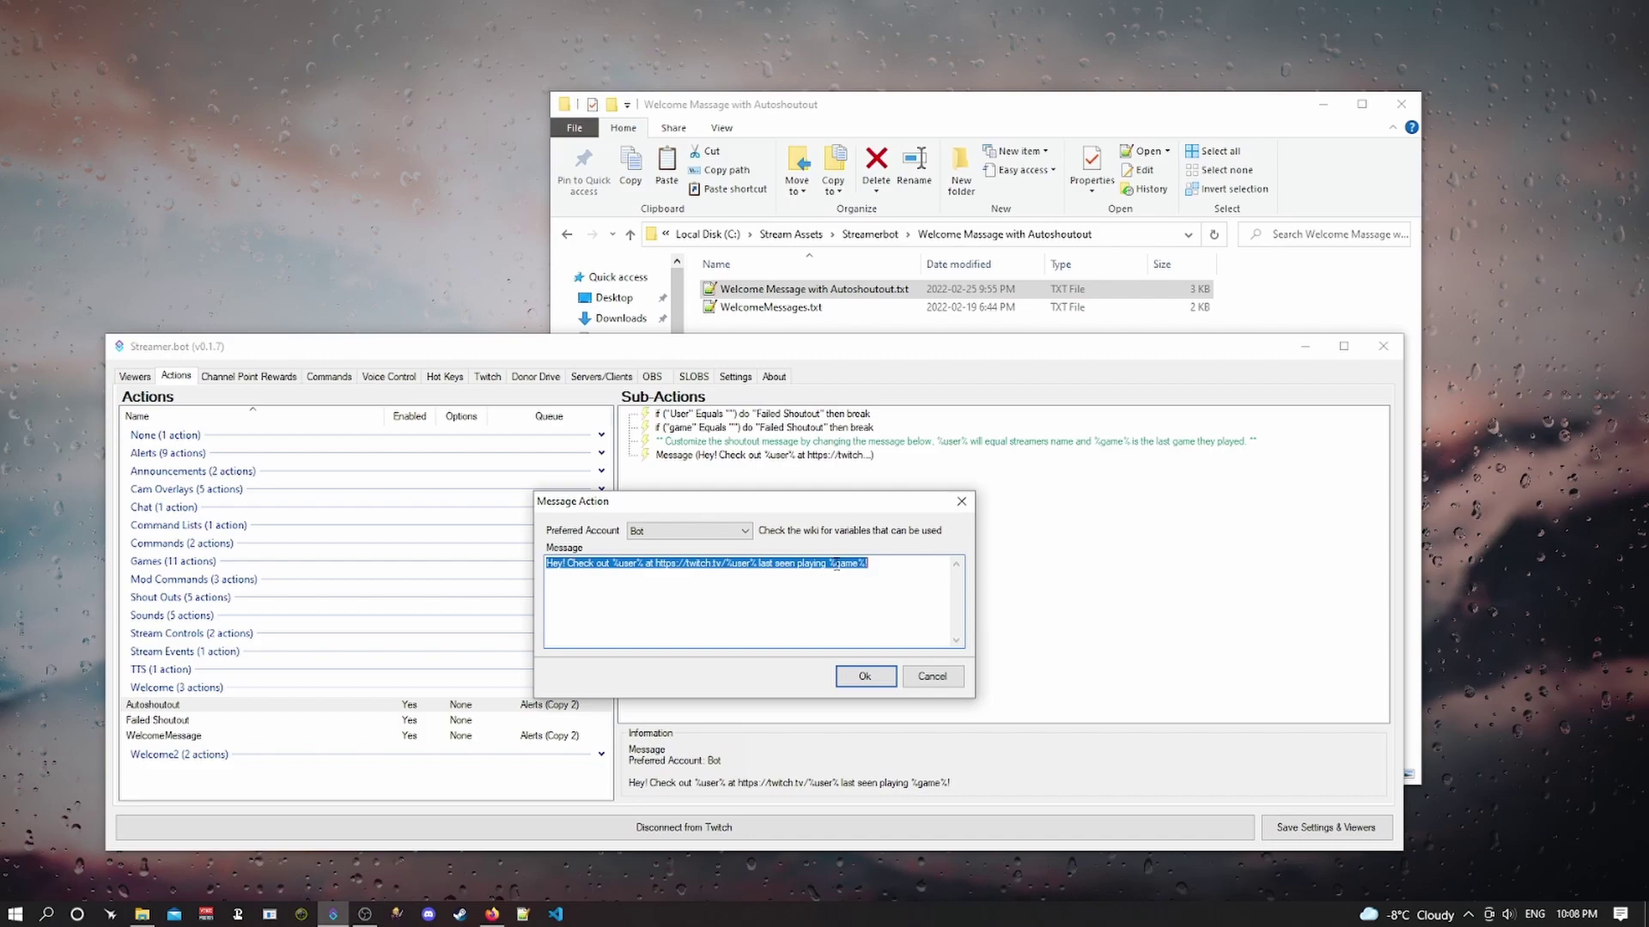
pyautogui.click(865, 678)
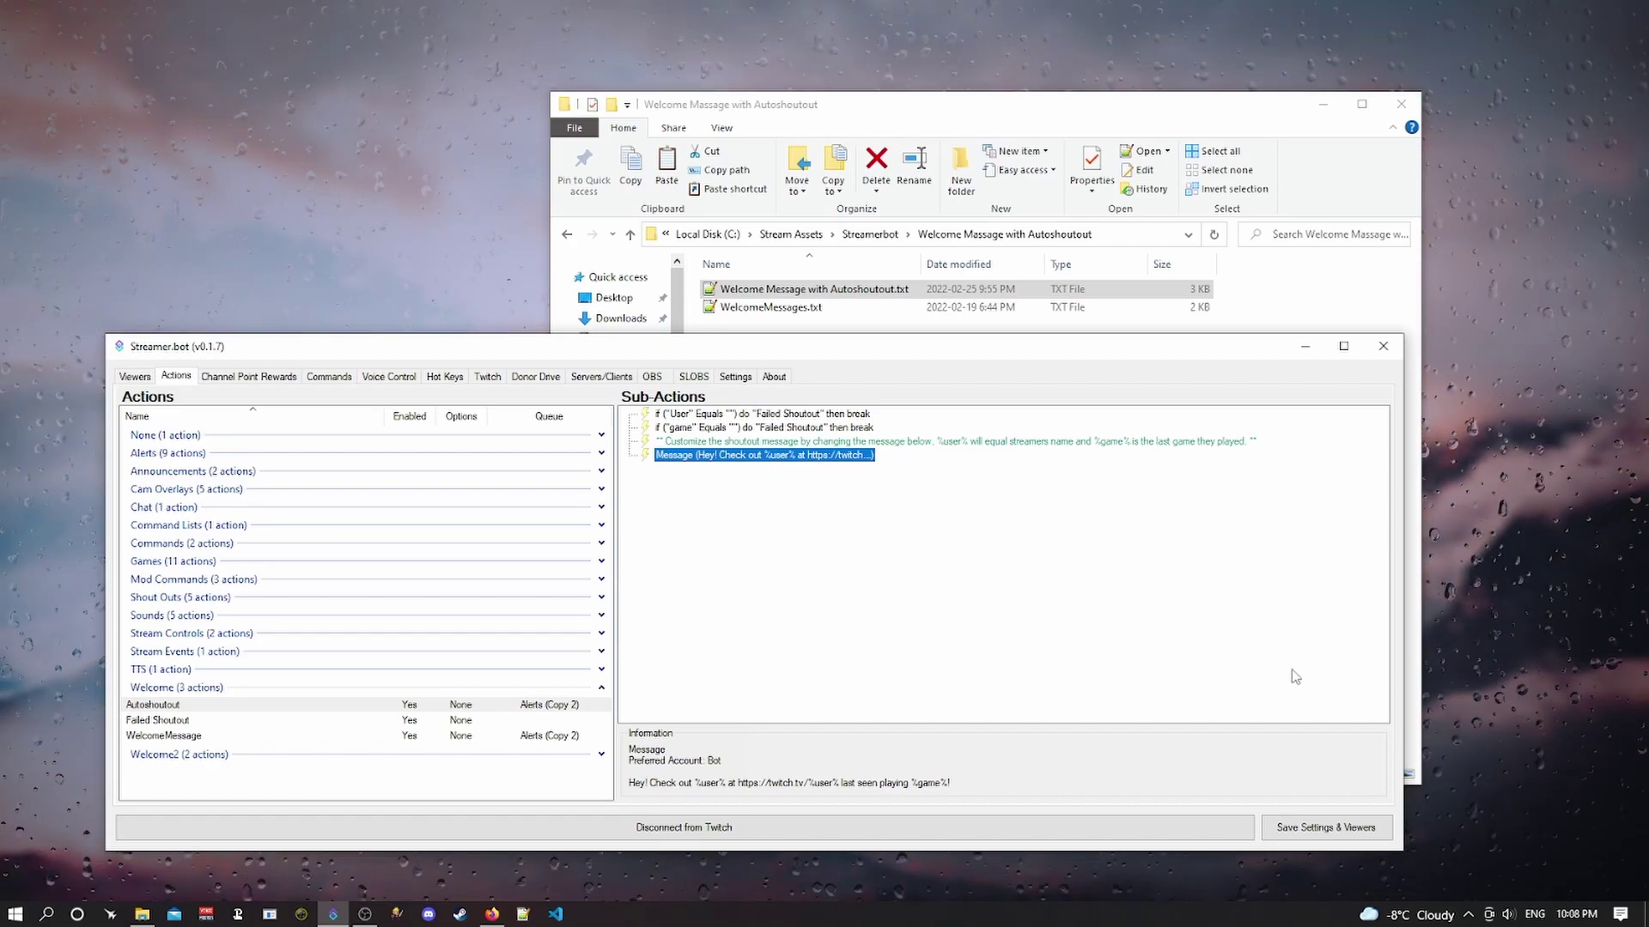
pyautogui.click(745, 379)
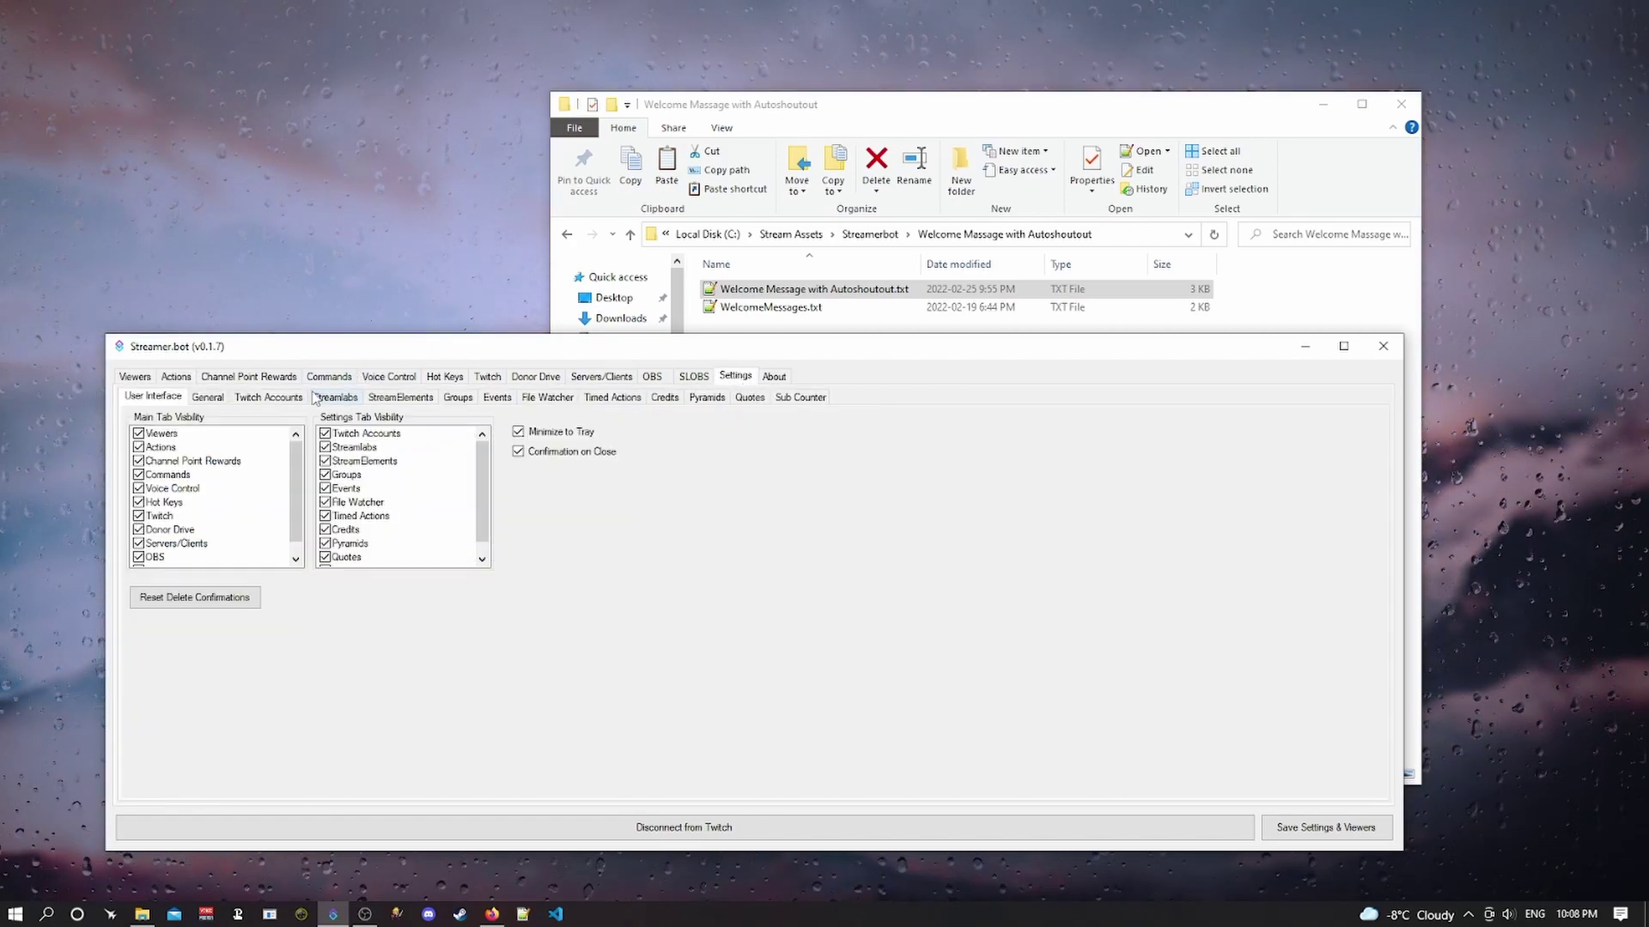
# - Assign WelcomeMessage to the First Words event and reset its cache
pyautogui.click(498, 403)
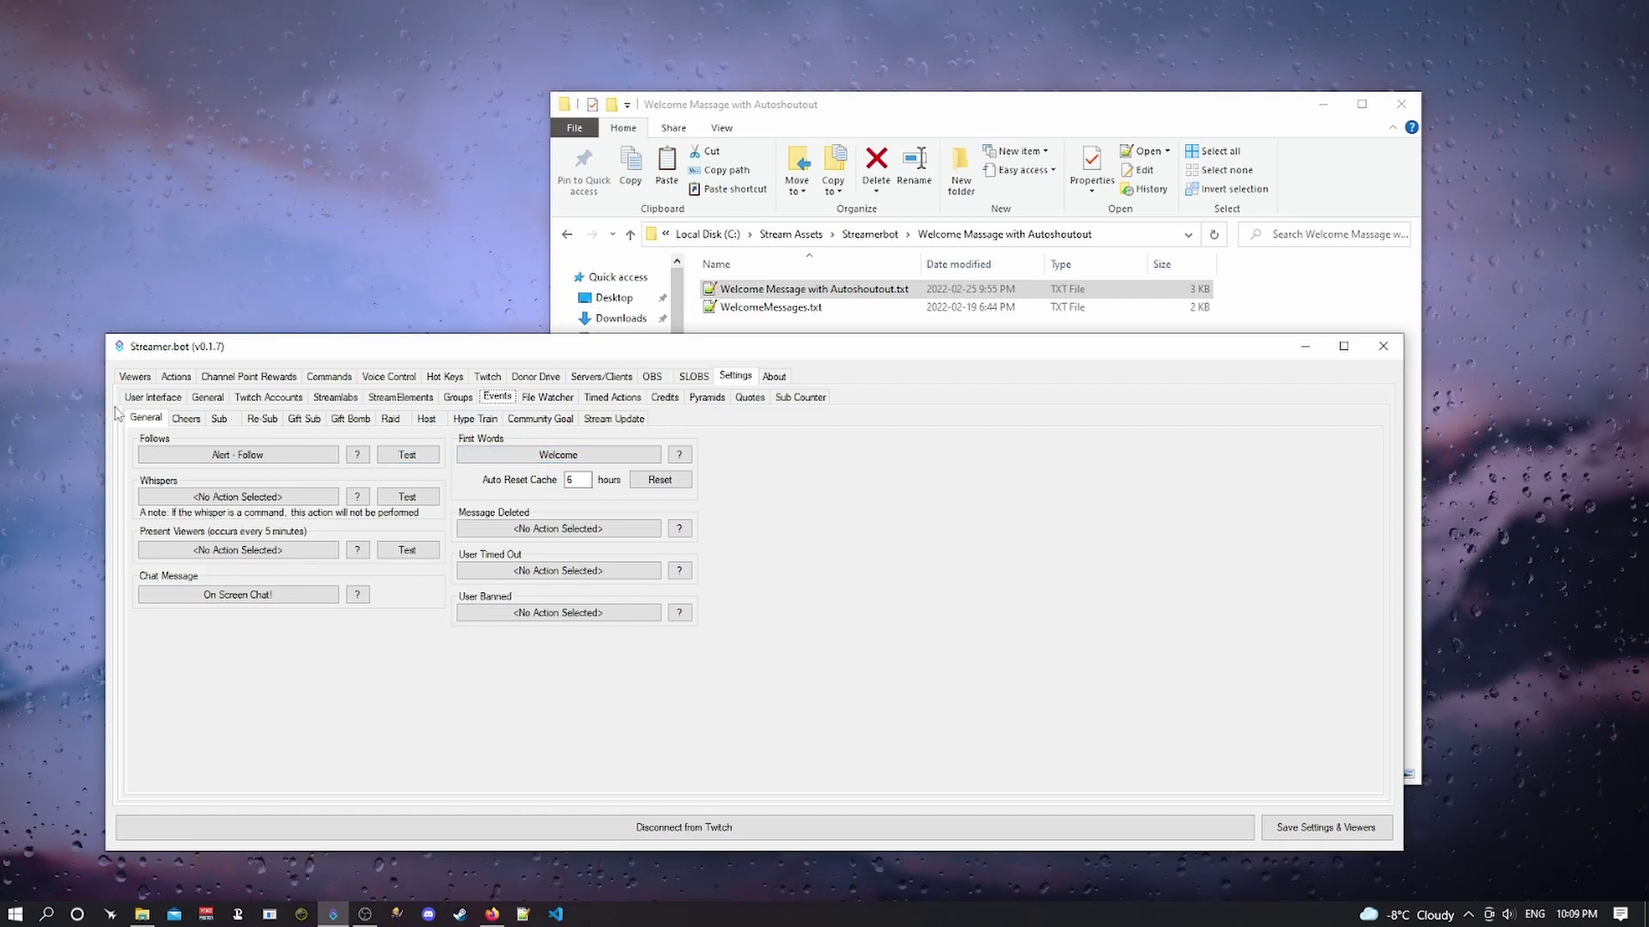
pyautogui.click(492, 460)
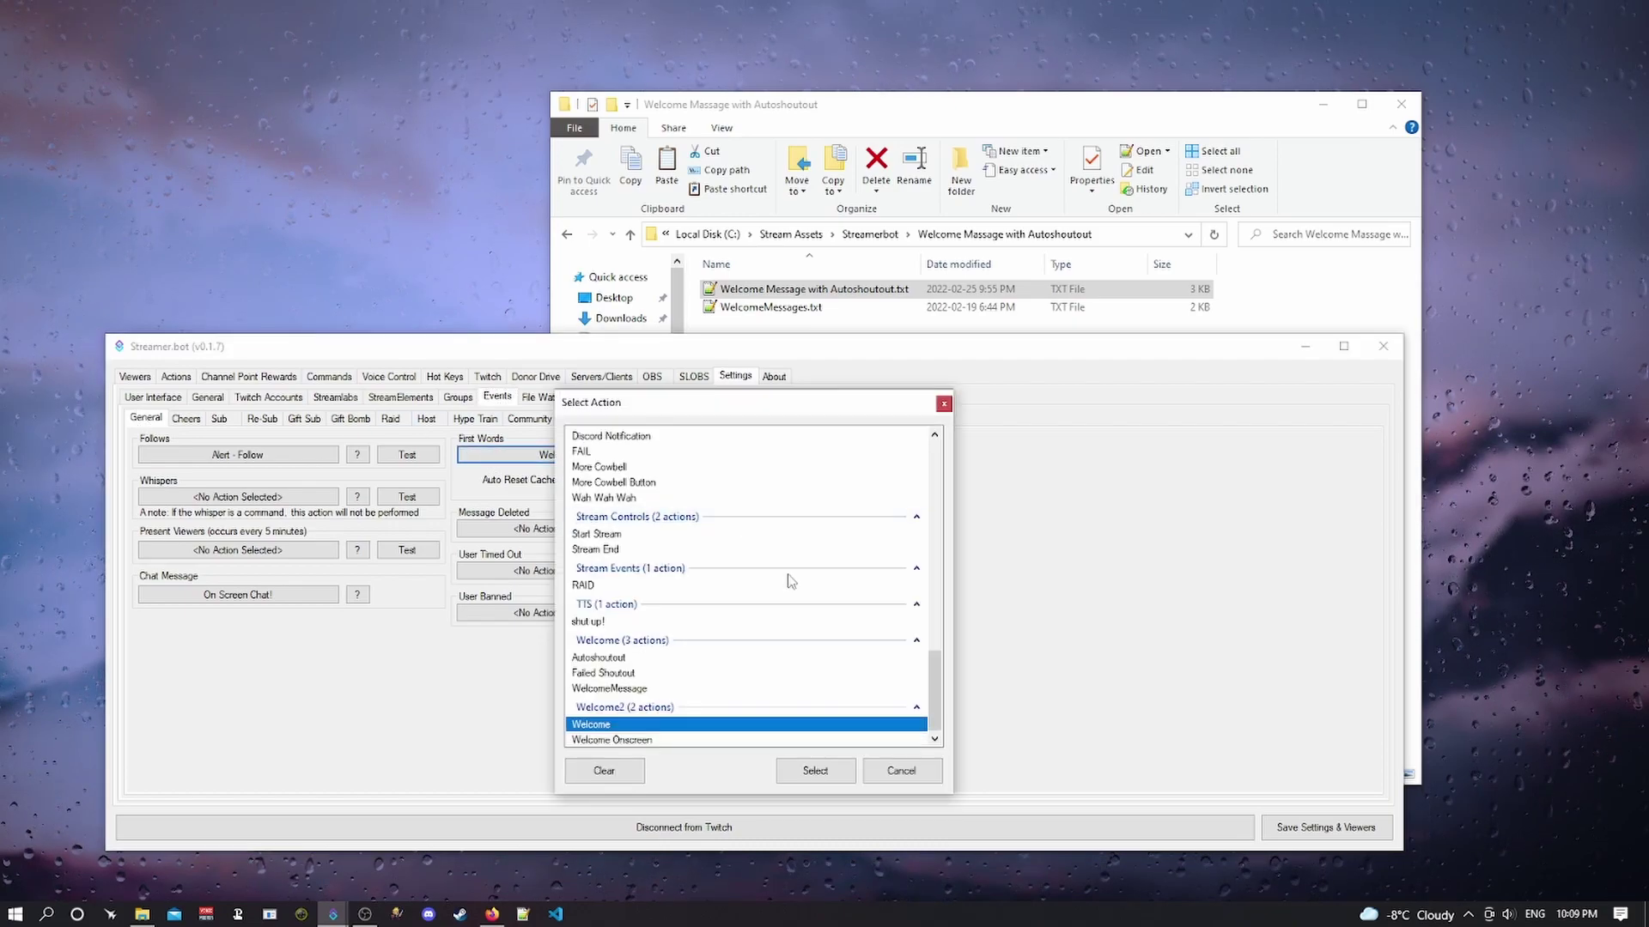
pyautogui.click(637, 689)
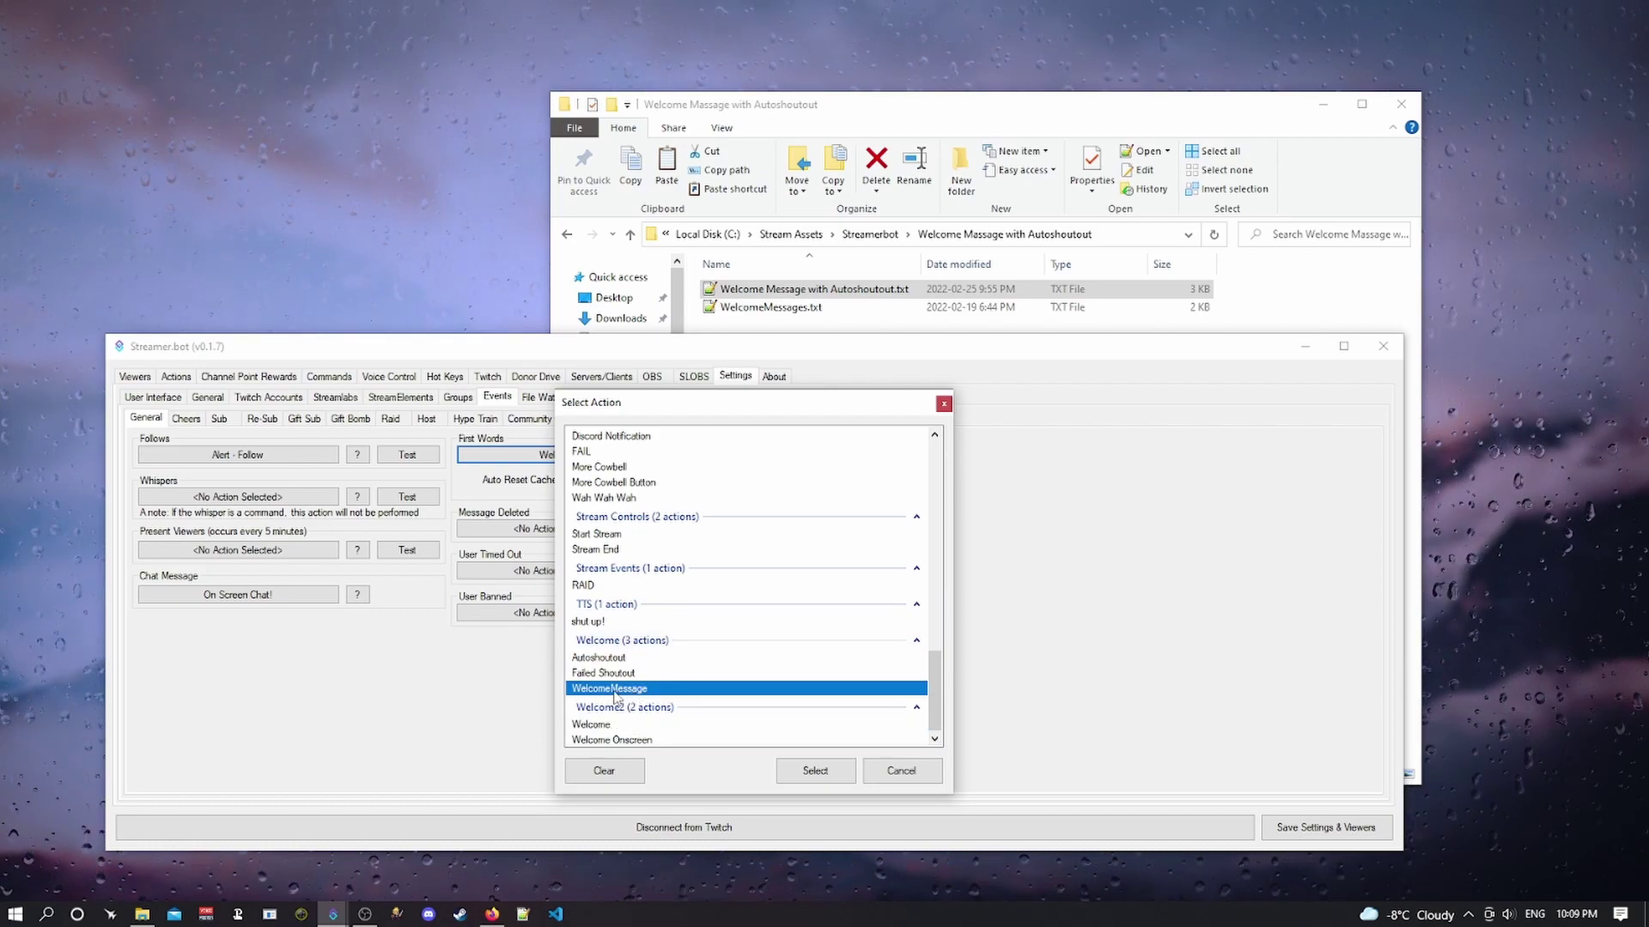
pyautogui.doubleClick(615, 693)
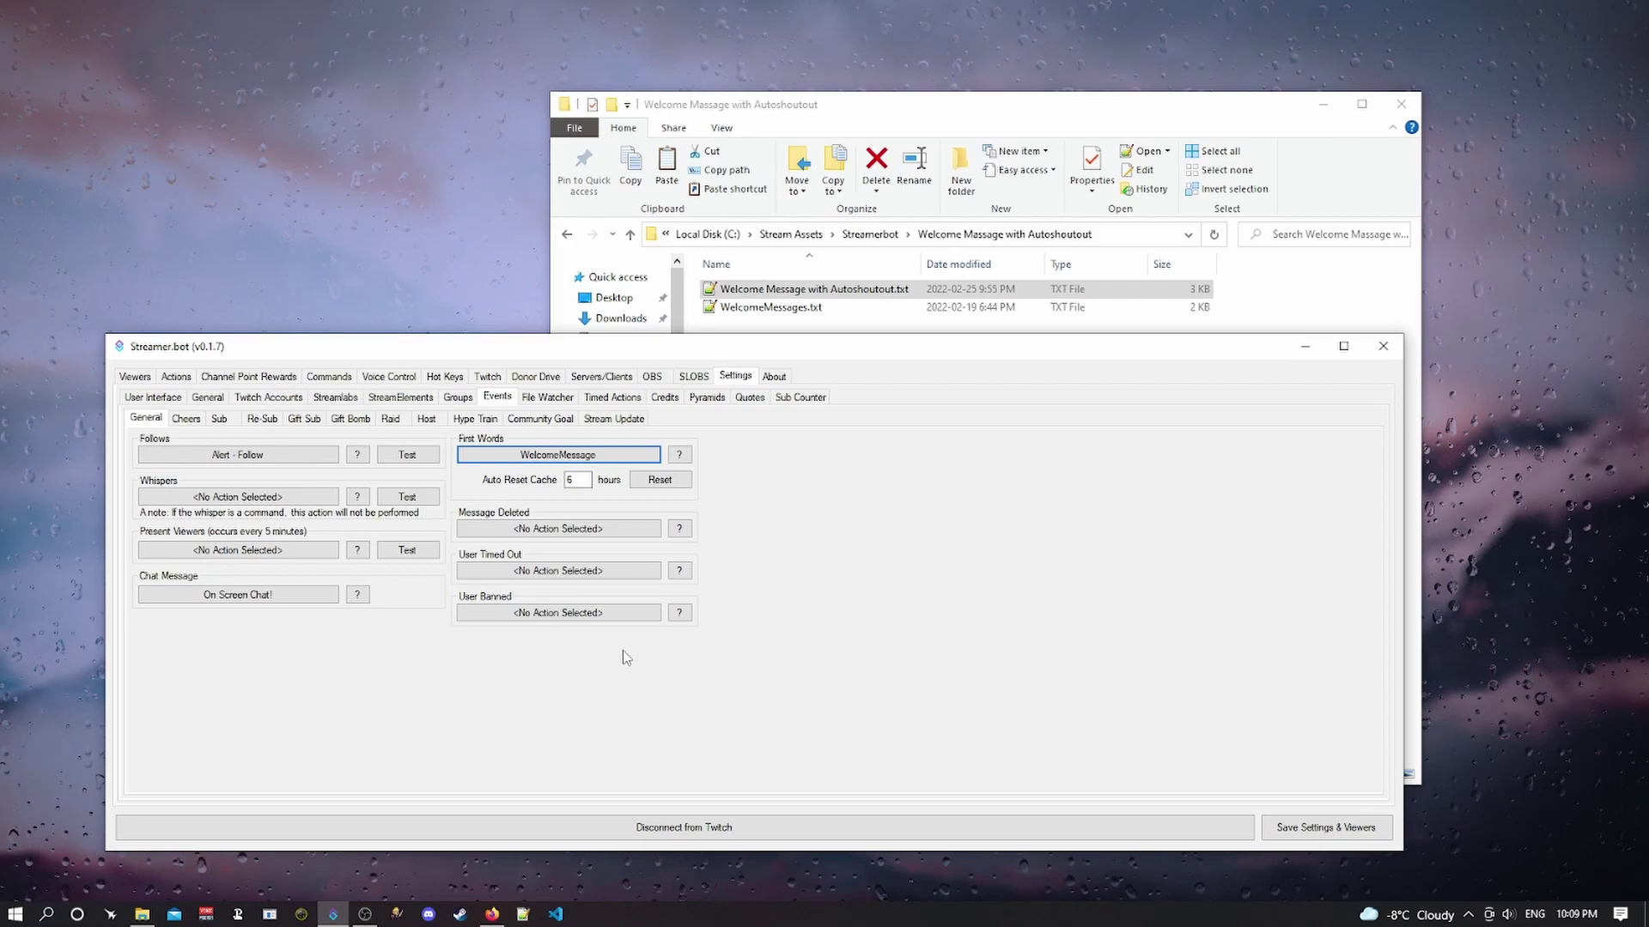
pyautogui.click(672, 488)
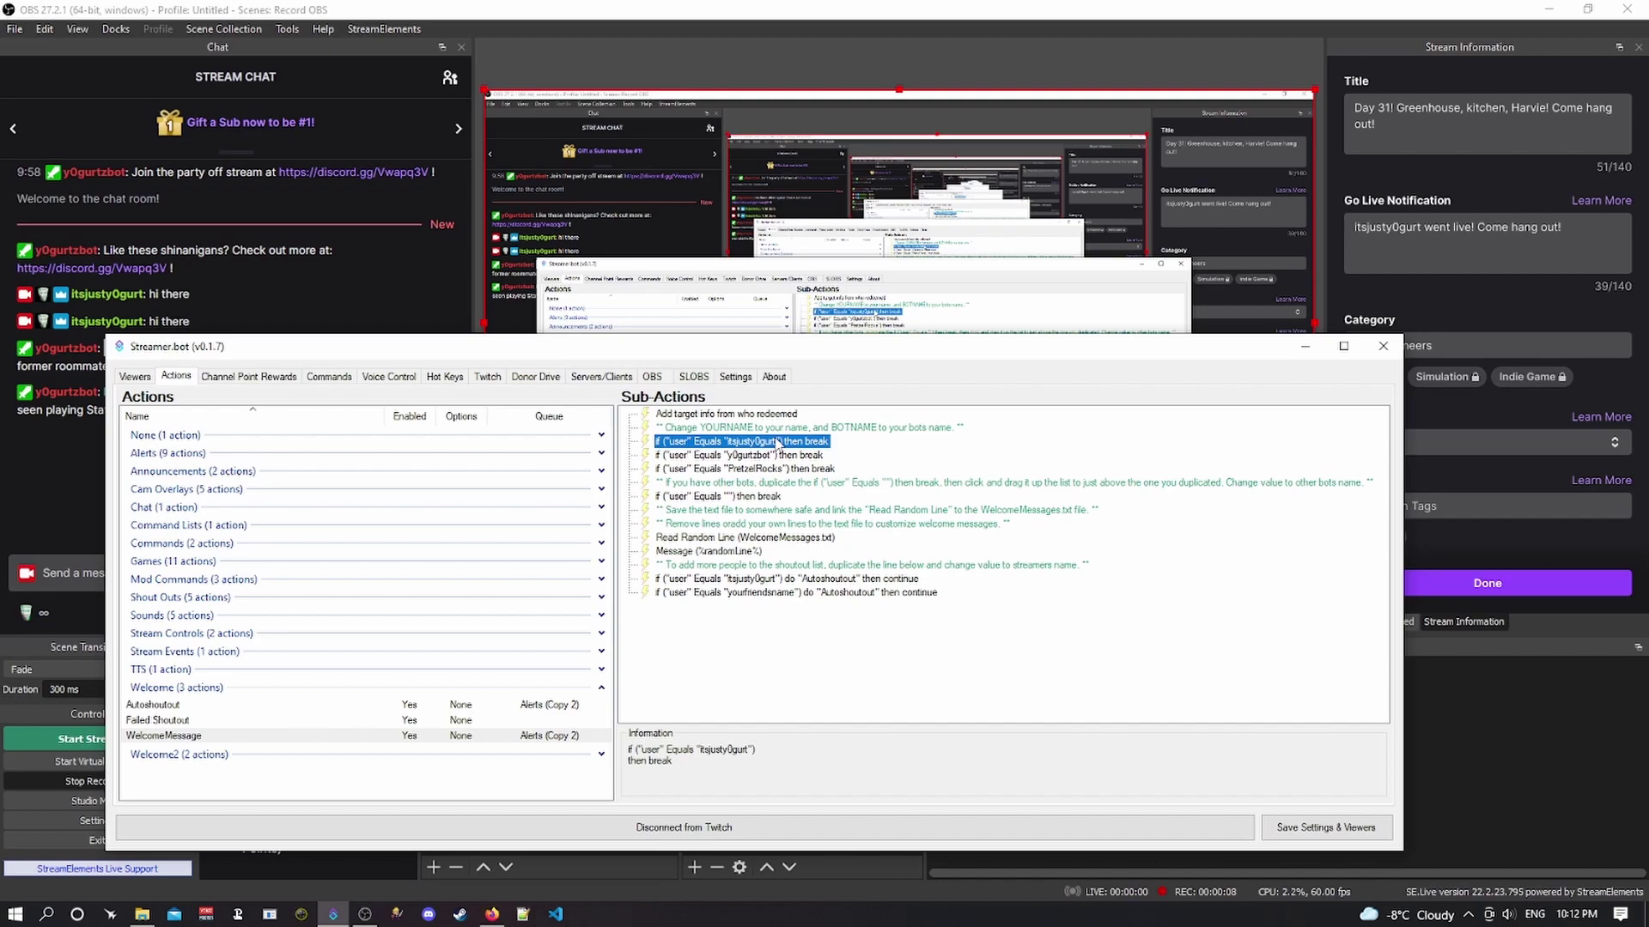
pyautogui.doubleClick(776, 442)
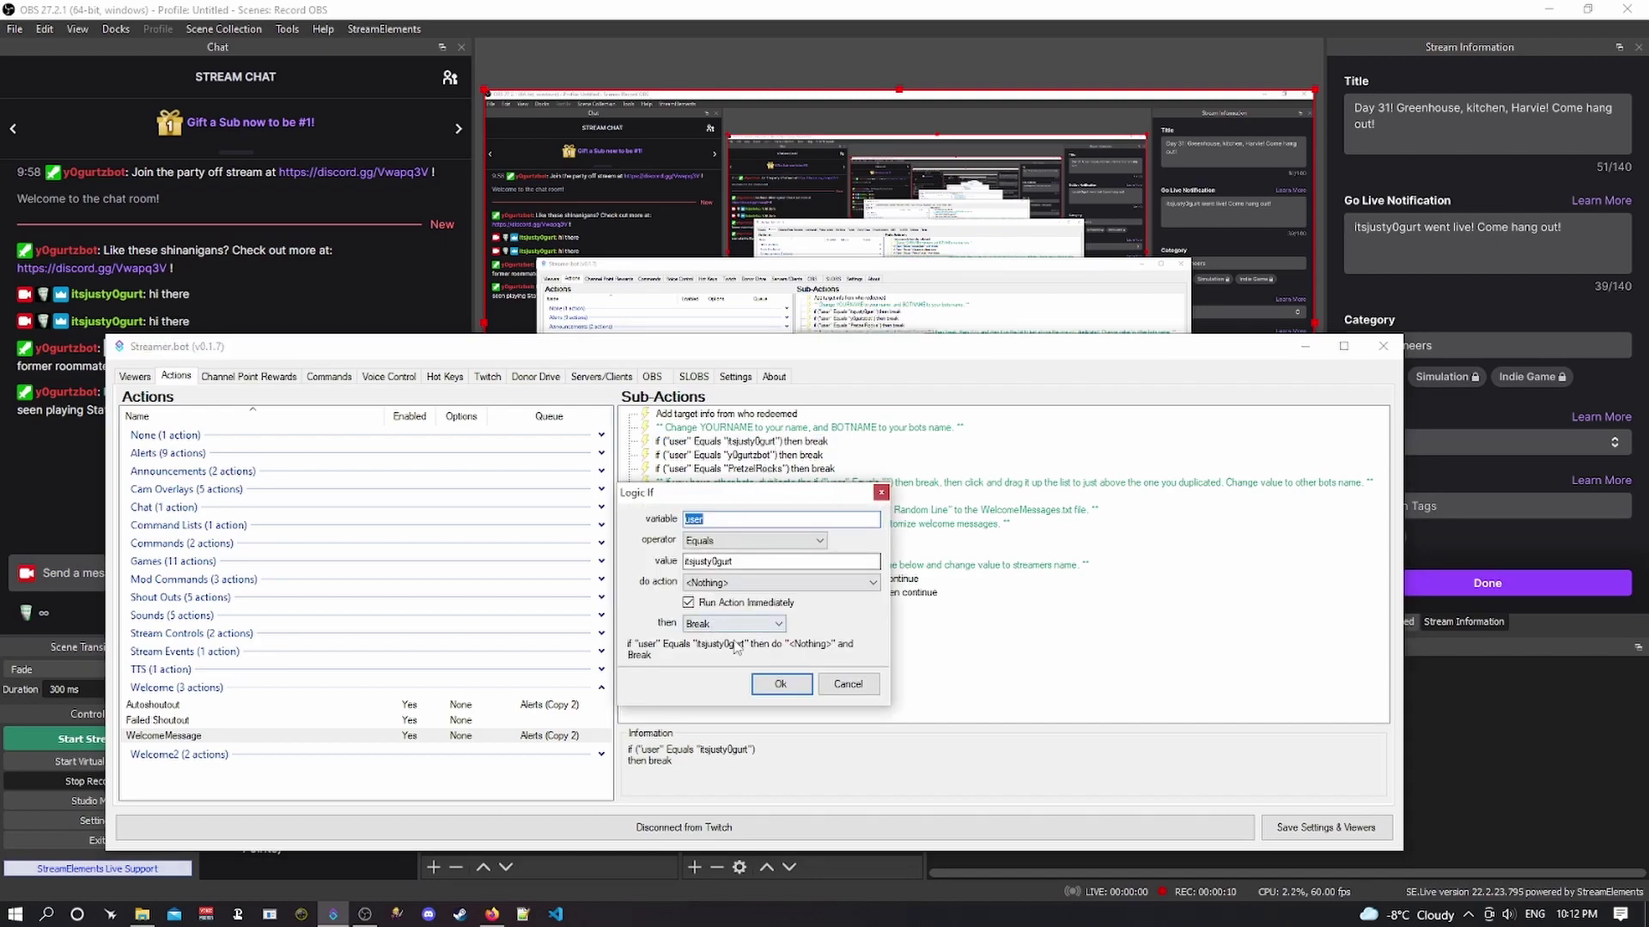
pyautogui.click(740, 624)
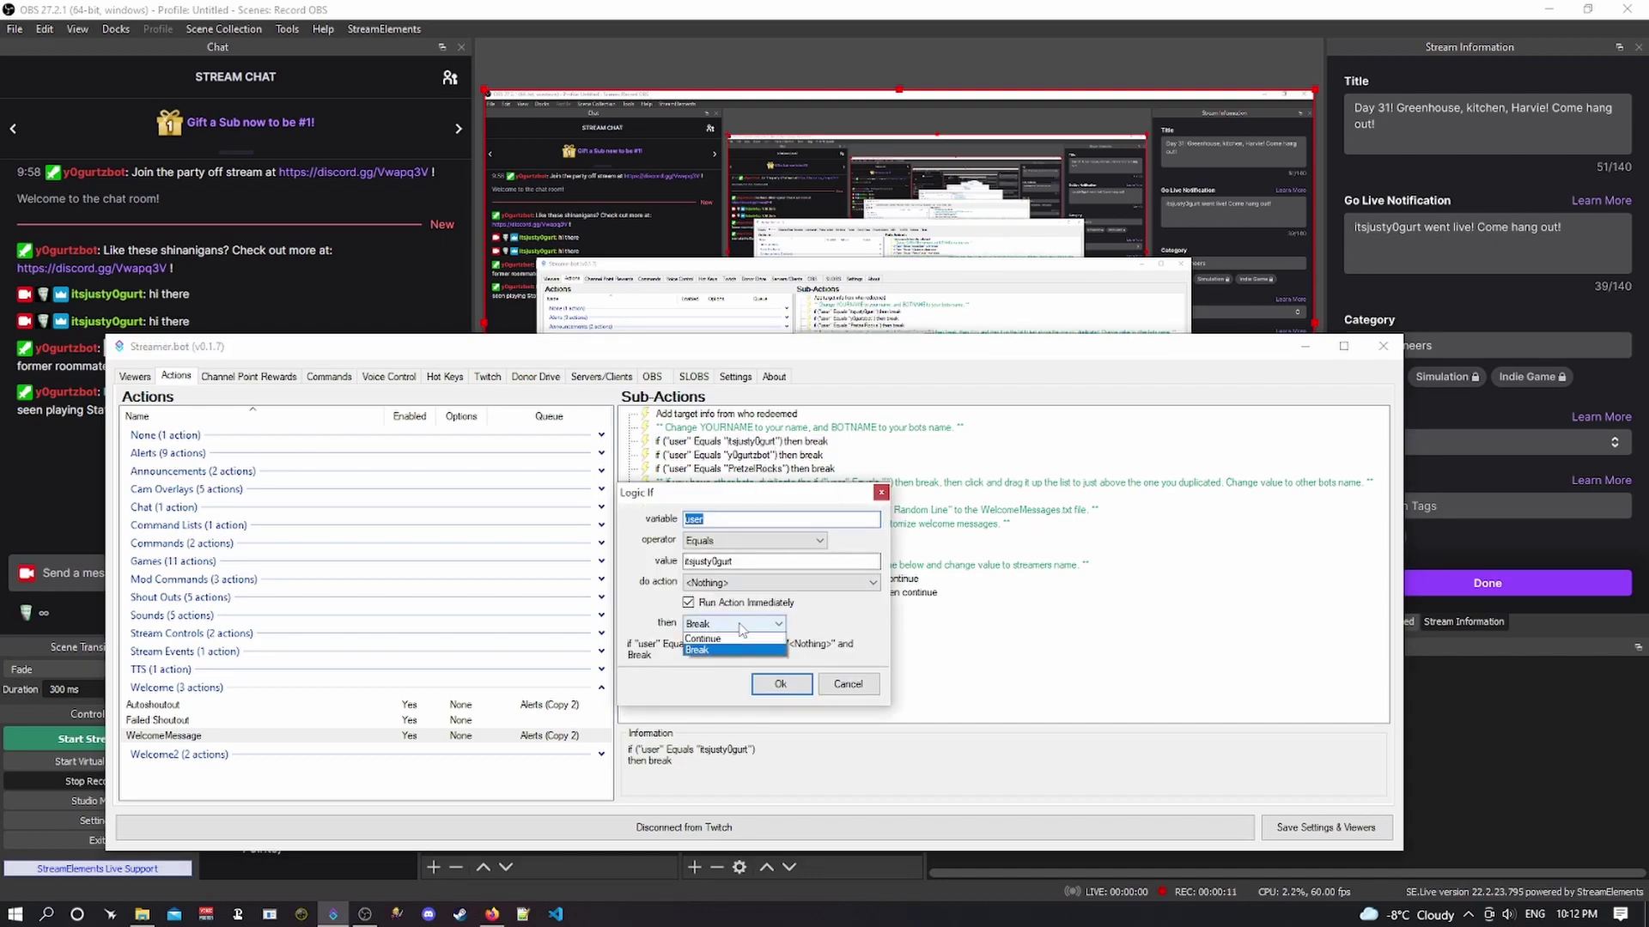
pyautogui.click(701, 639)
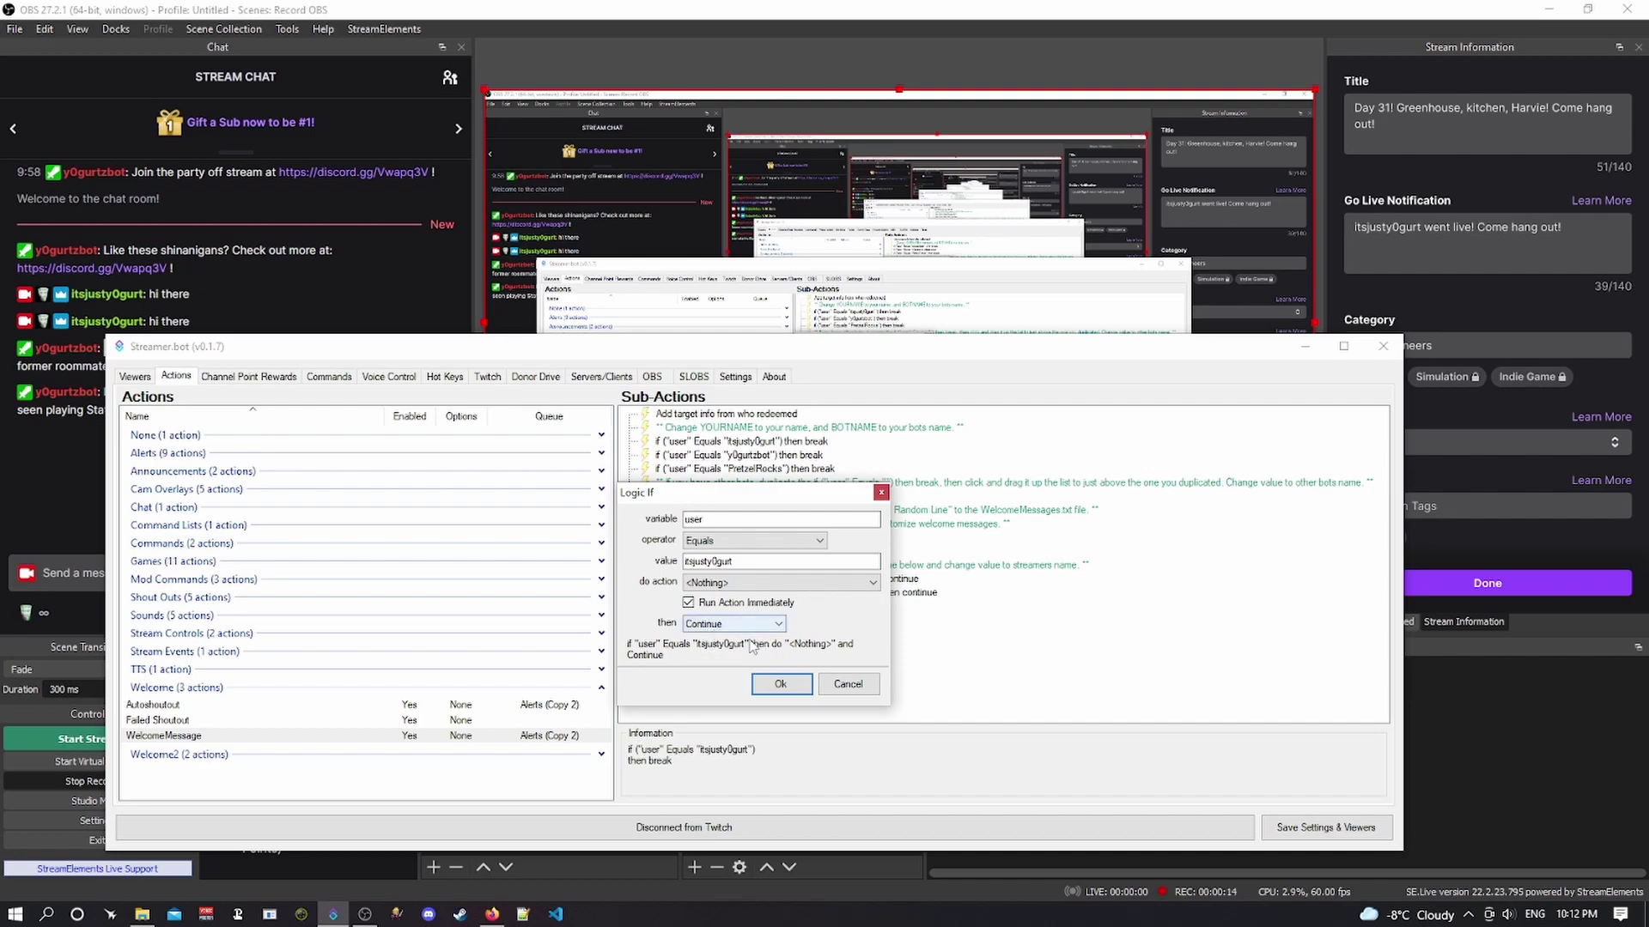
pyautogui.click(781, 684)
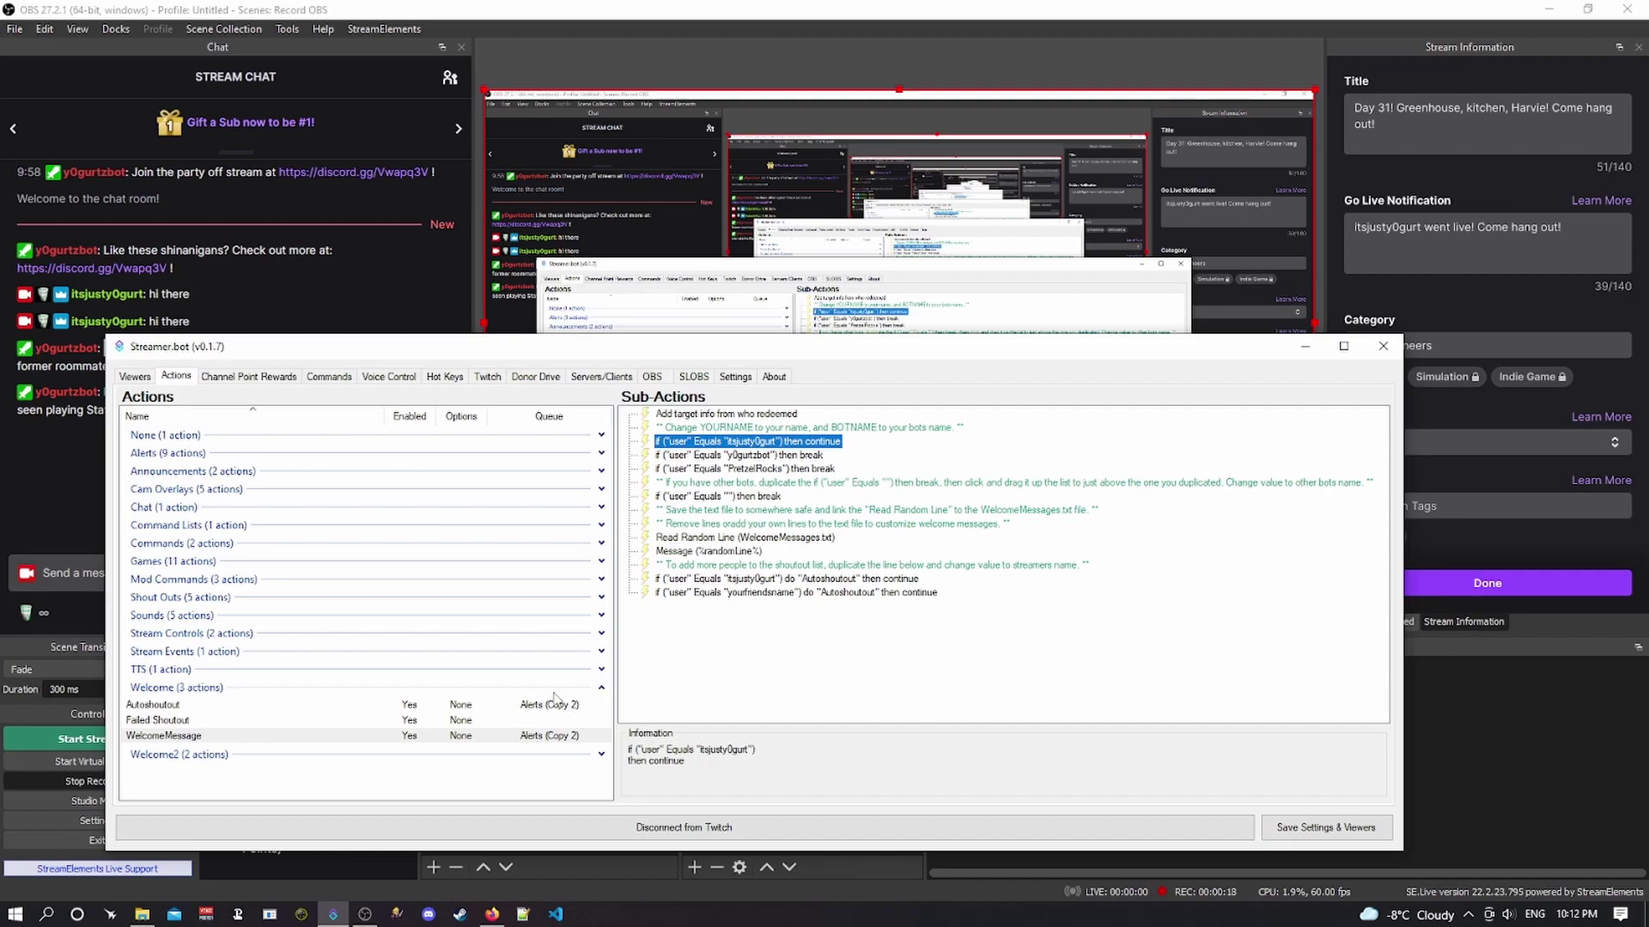
pyautogui.click(734, 376)
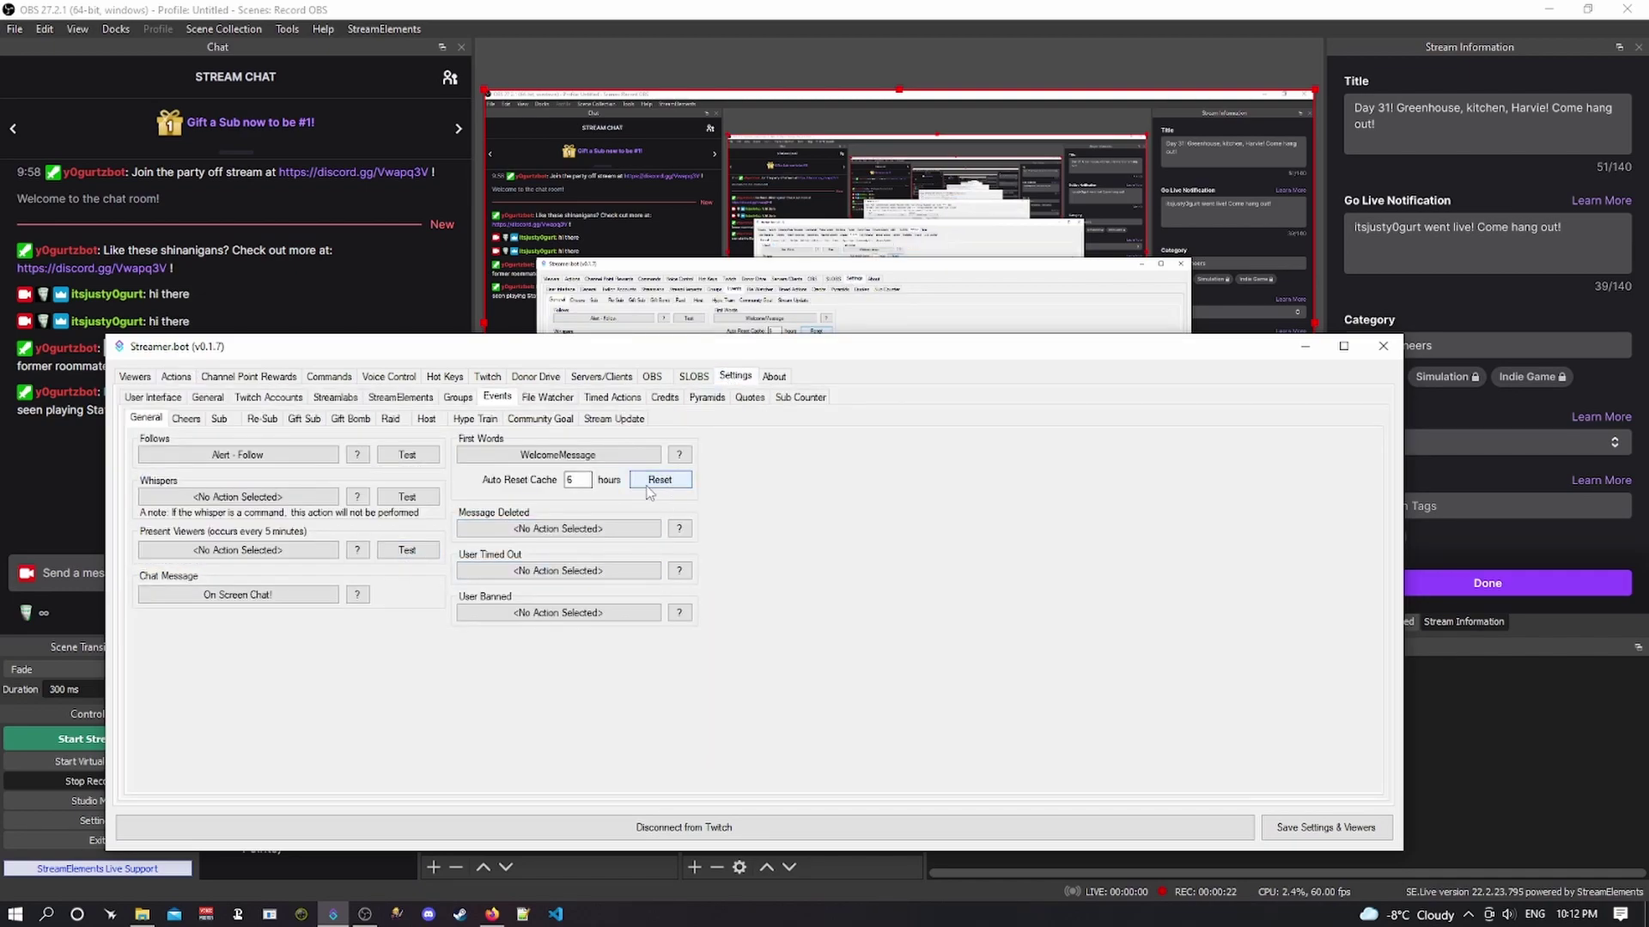
# - Send 'hey there' in the OBS stream chat
pyautogui.click(59, 573)
pyautogui.write('hey thare')
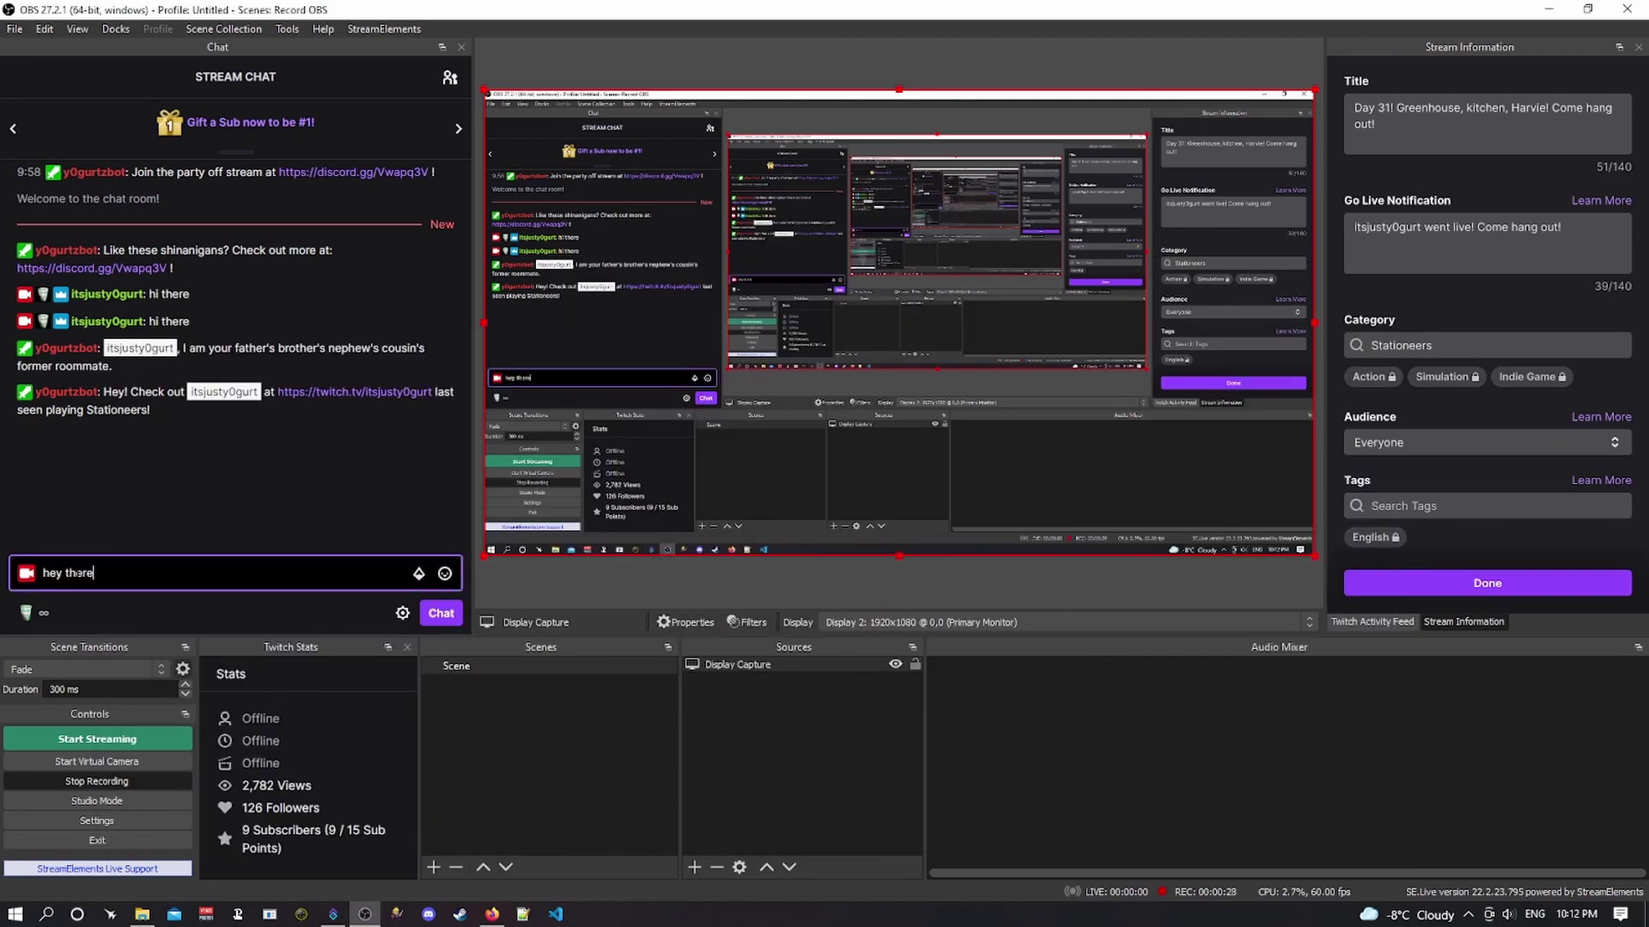
pyautogui.press('Return')
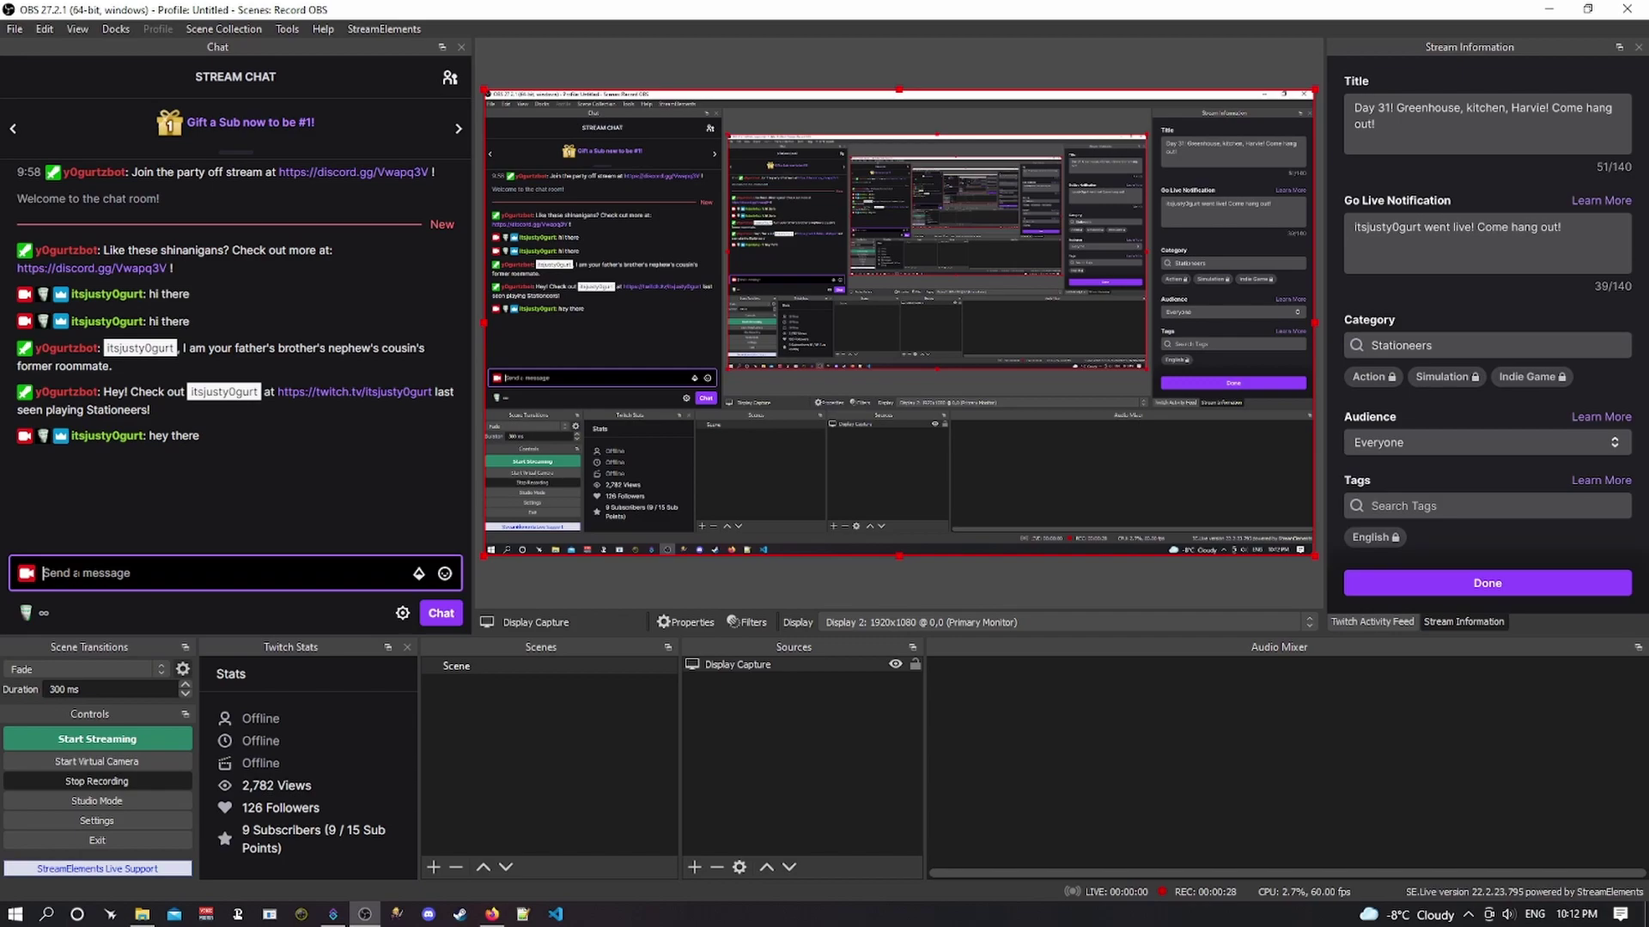